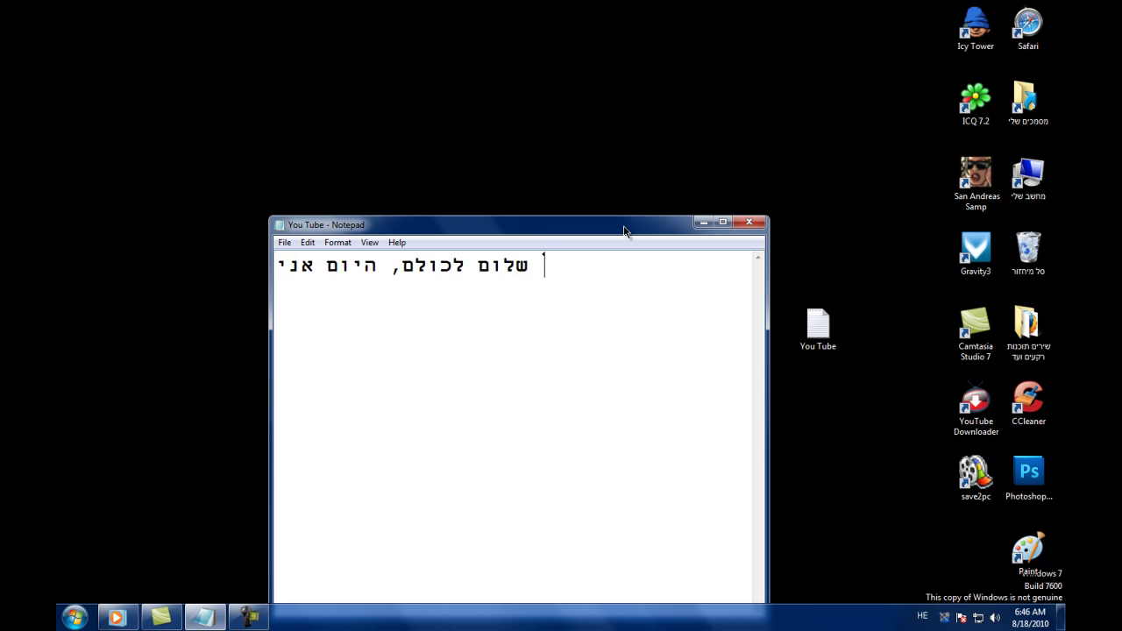
Step: Complete the Hebrew greeting in Notepad so it reads "שלום לכולם, היום אני ילמד אתכם להוריד מיוטיוב"
text(להוריד)
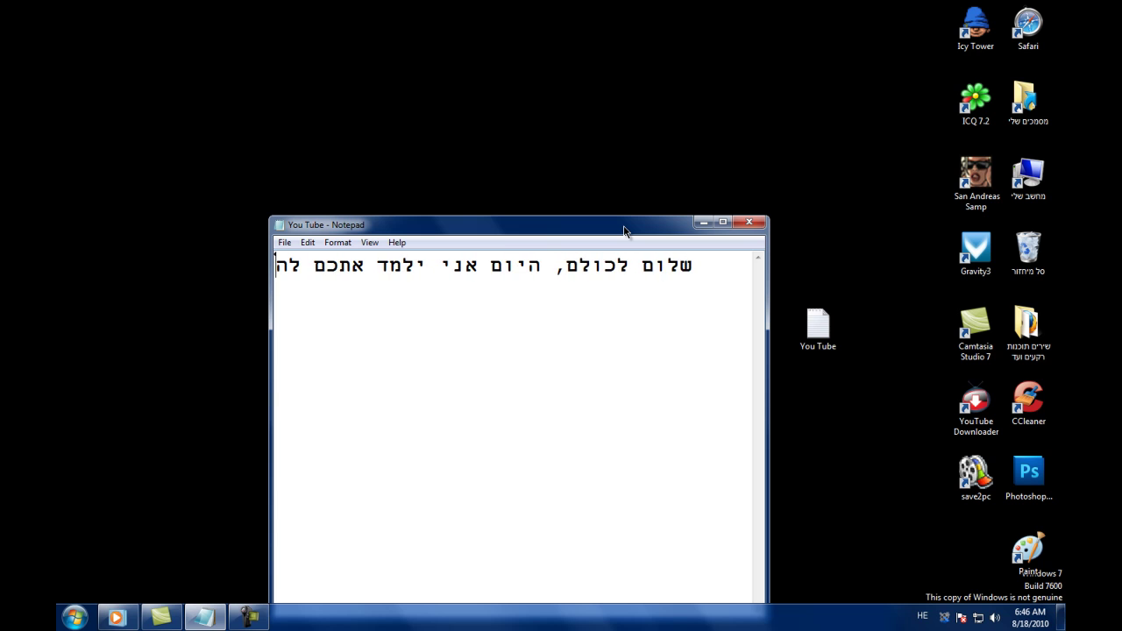
text( מיוטיוב)
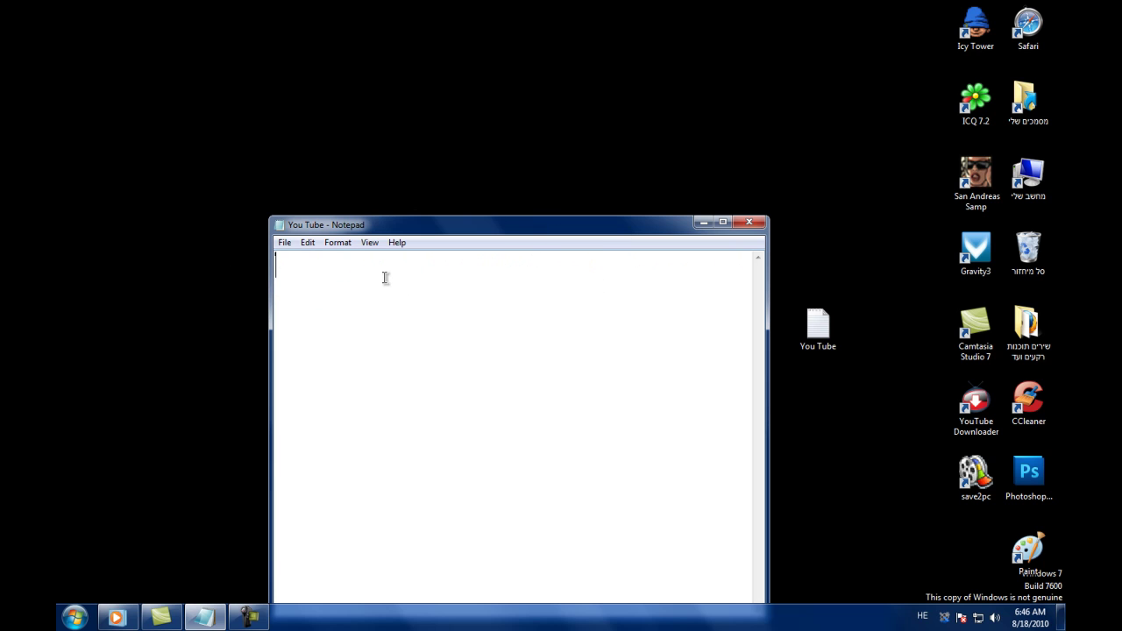
Step: Write the note "1, נשתמש בתוכנה YouTube Downloader", then clear the text
text(תמש בתוכנה YouTube)
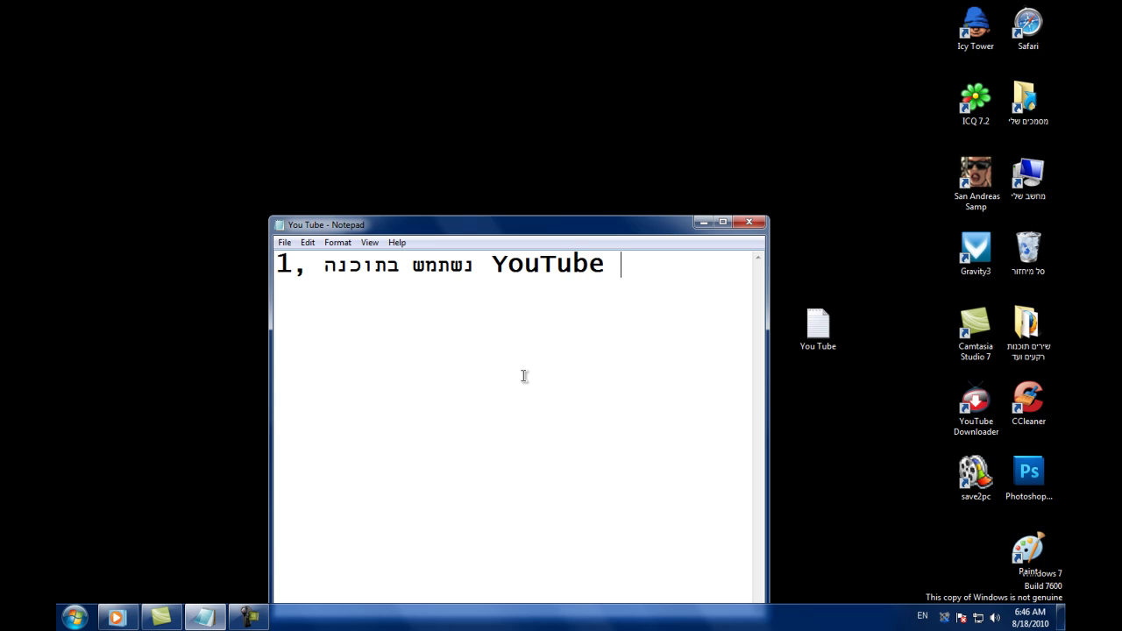
text(Downloader)
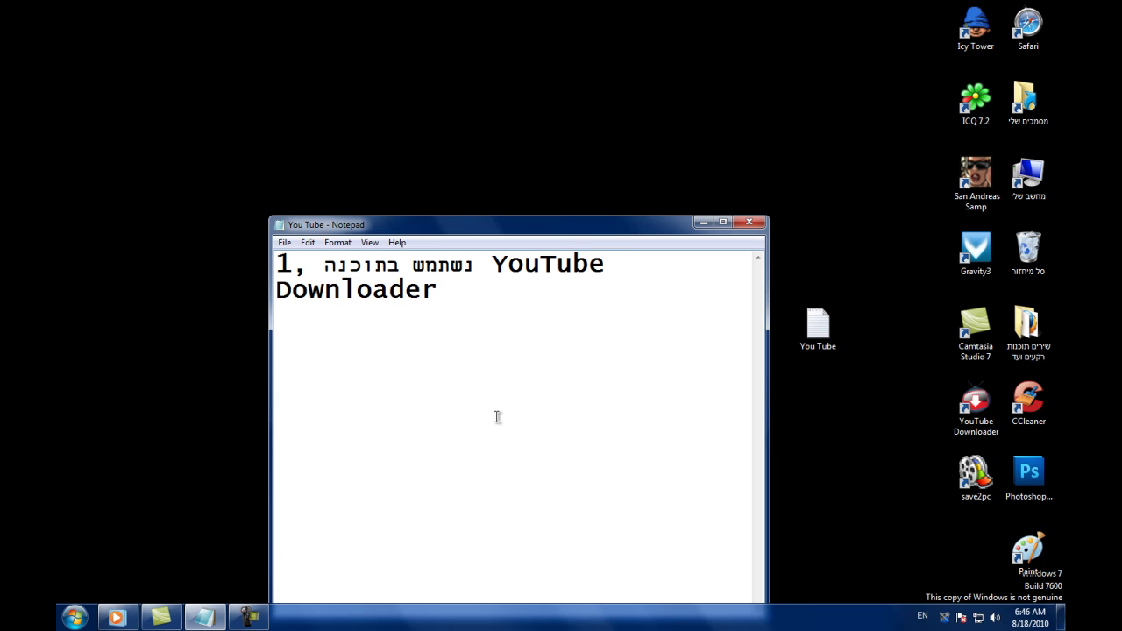
drag(455, 298, 277, 263)
key(BackSpace)
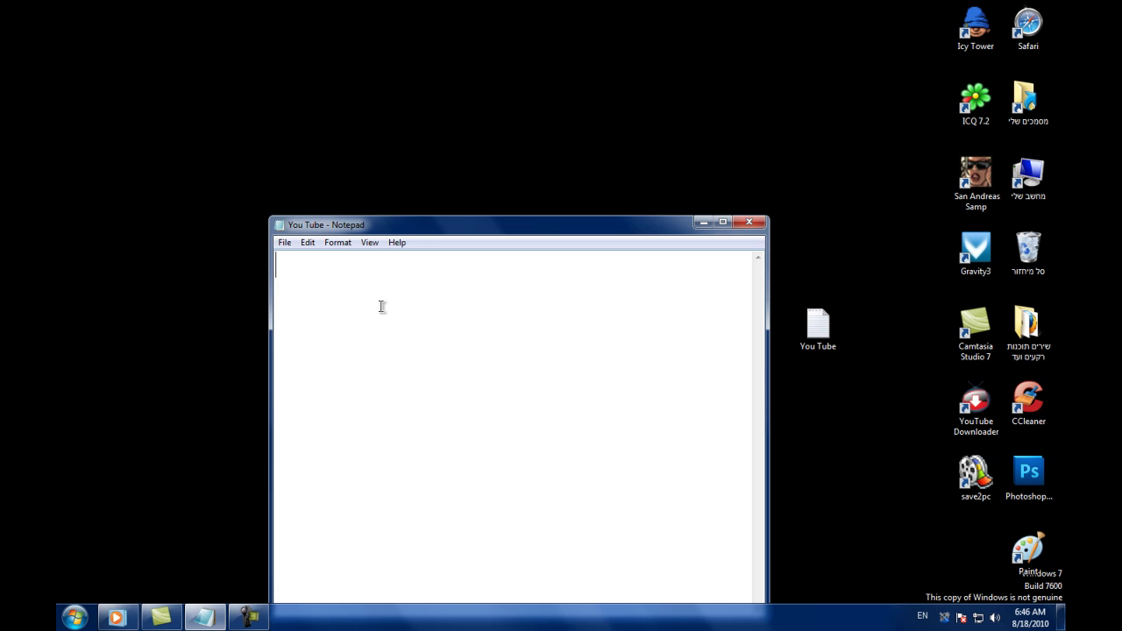
Step: Open the Safari browser and search Google for "youtube Downloader"
double_click(1028, 25)
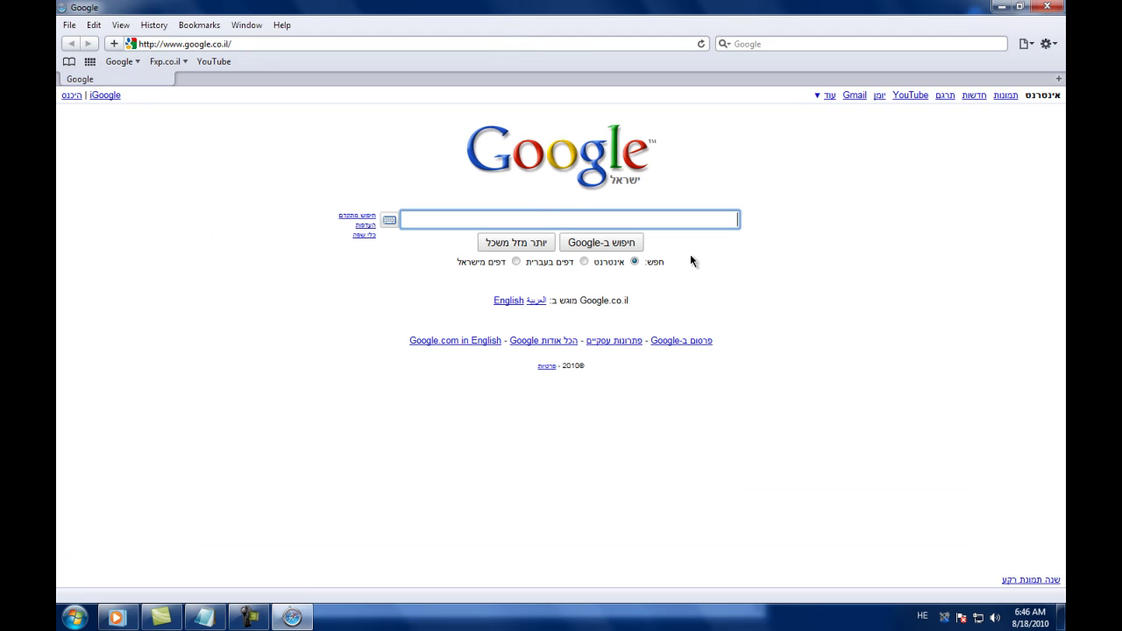
text(You)
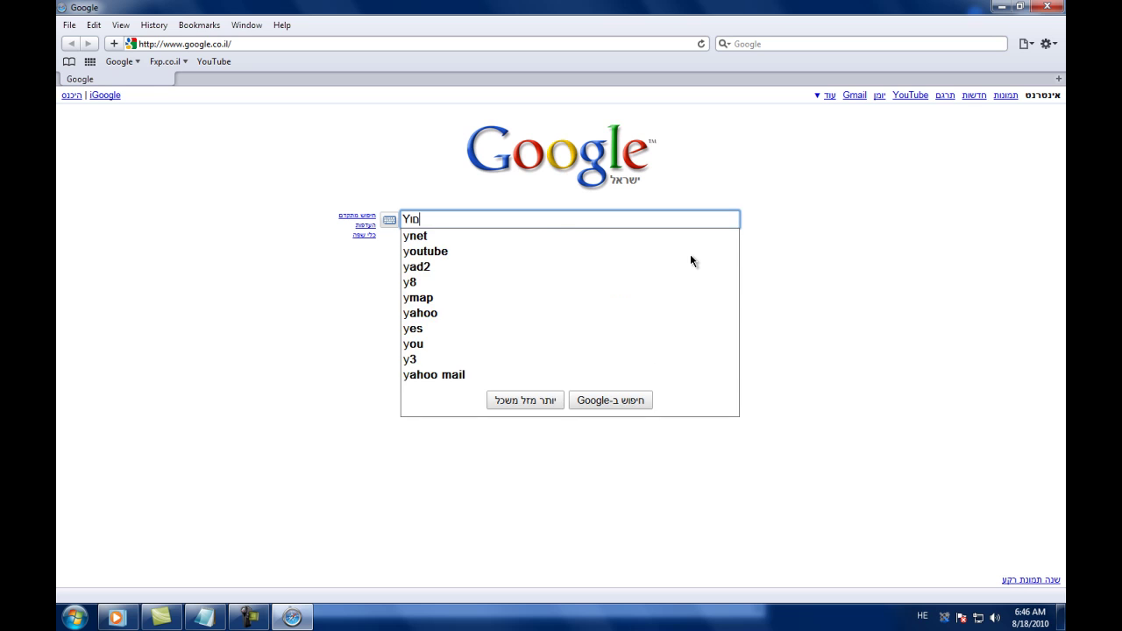
key(BackSpace)
key(BackSpace)
key(alt+shift)
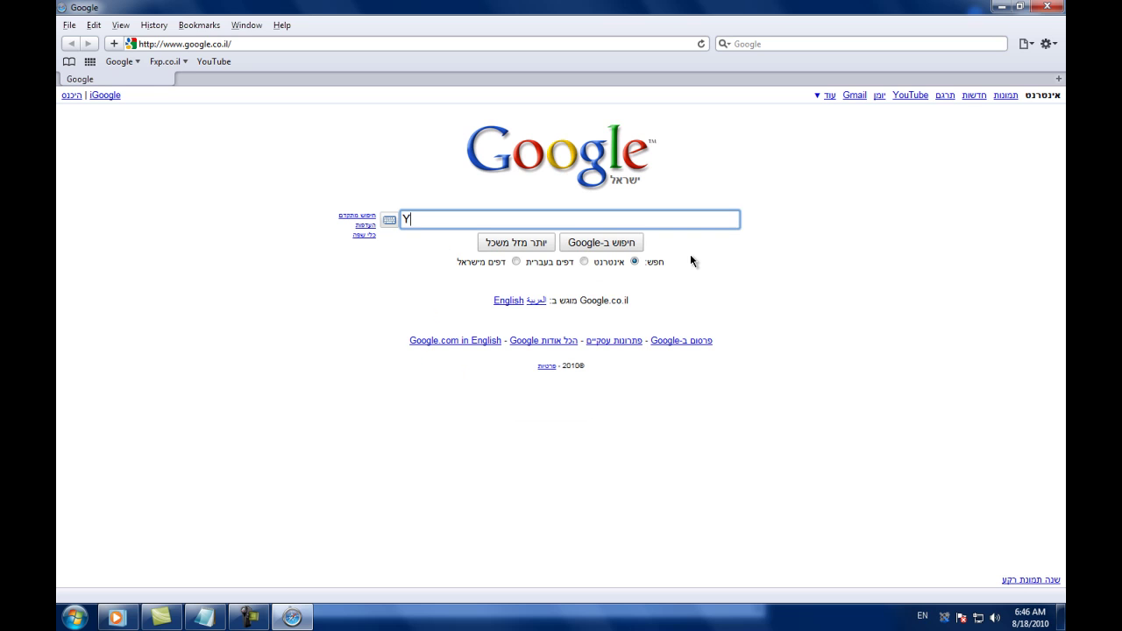
key(Down)
key(Up)
text(Downloader)
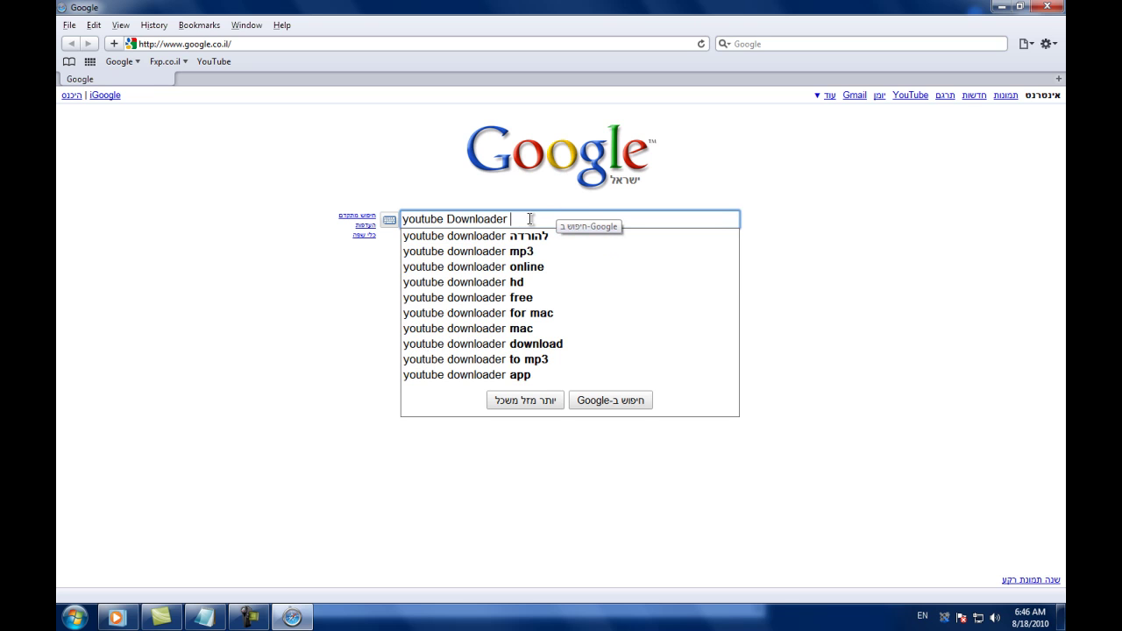
key(Return)
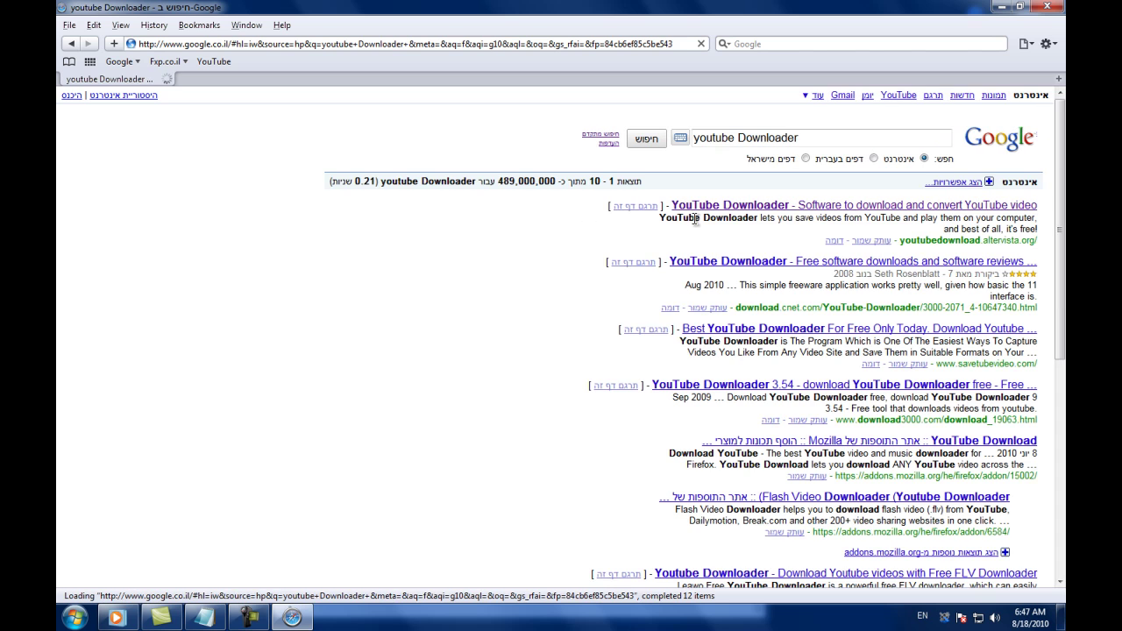
Step: Open the YouTube Downloader result on youtubedownload.altervista.org and download version 2.6 from CNET Download.com
click(694, 205)
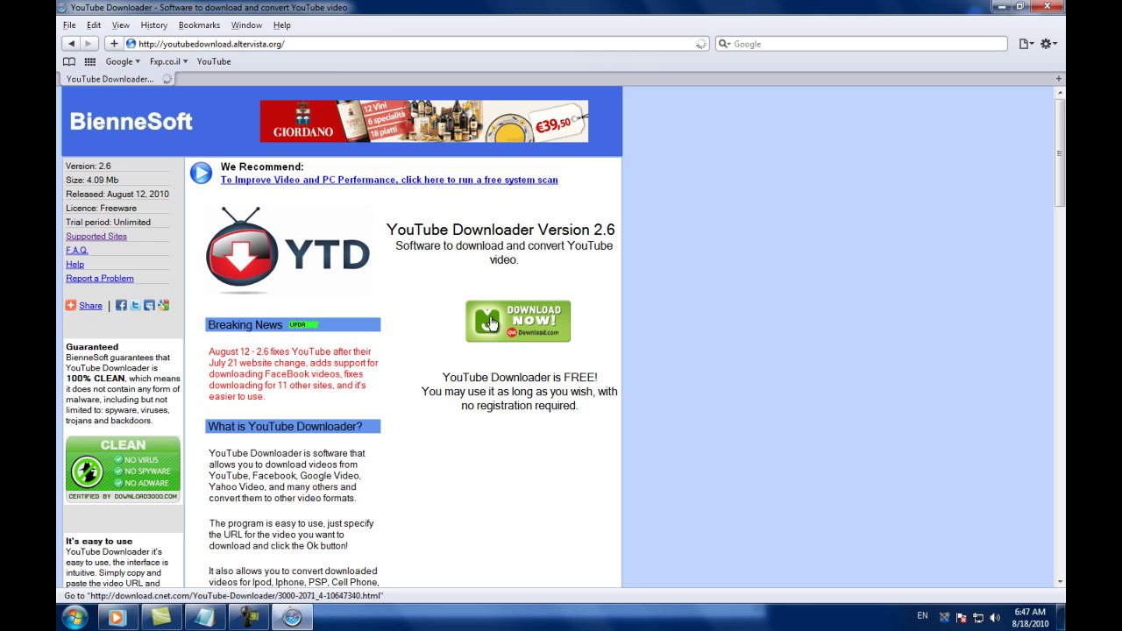
drag(473, 331, 542, 367)
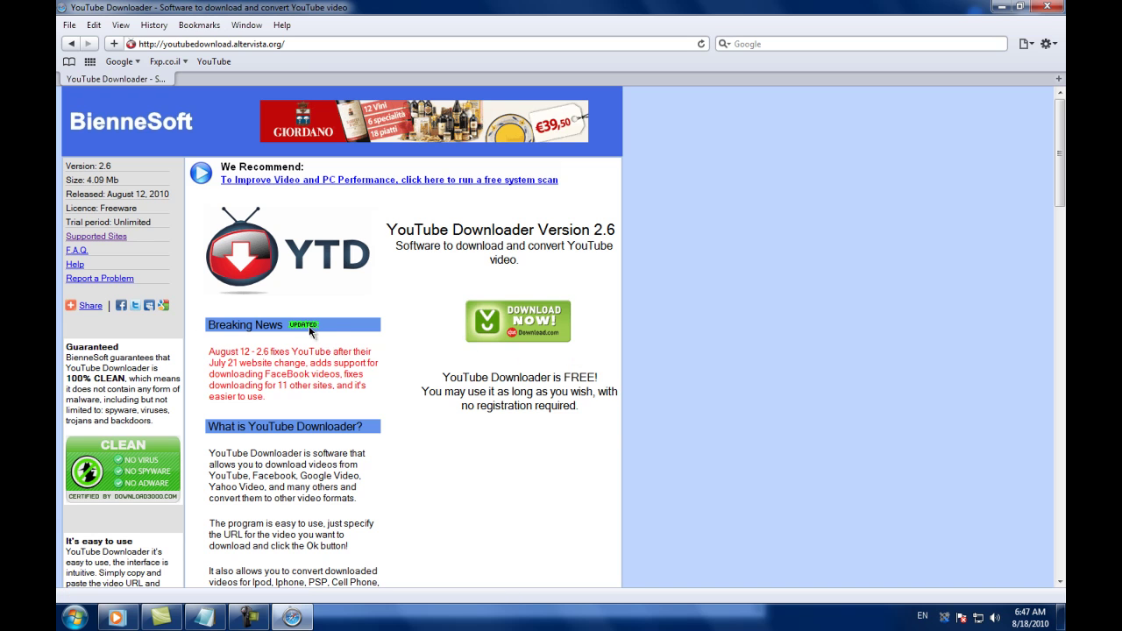
click(508, 321)
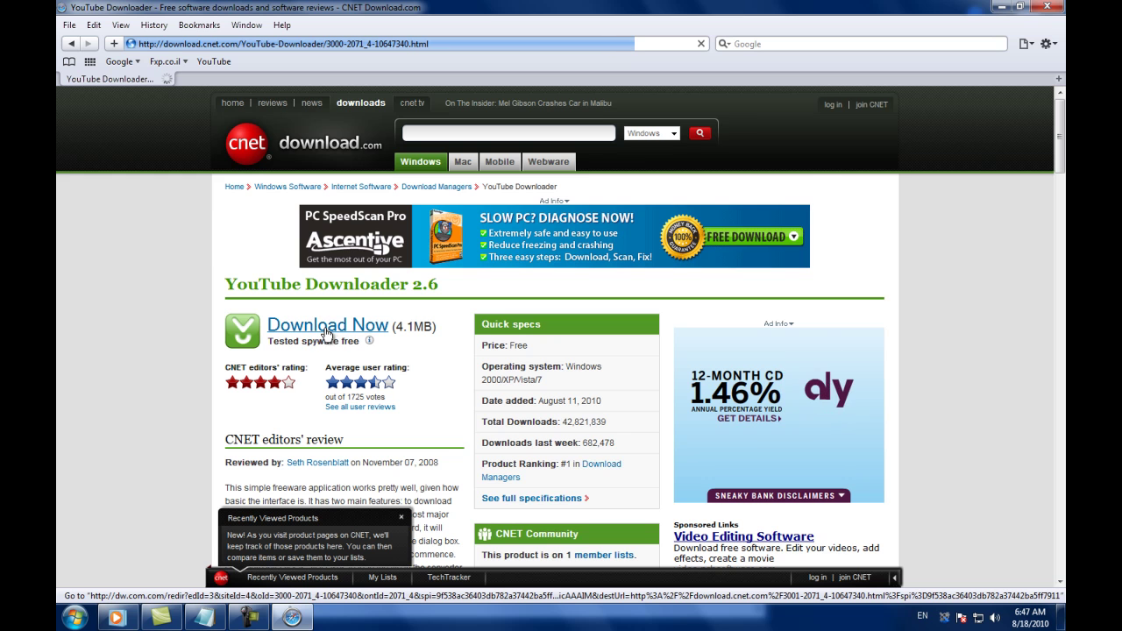
drag(265, 326, 368, 390)
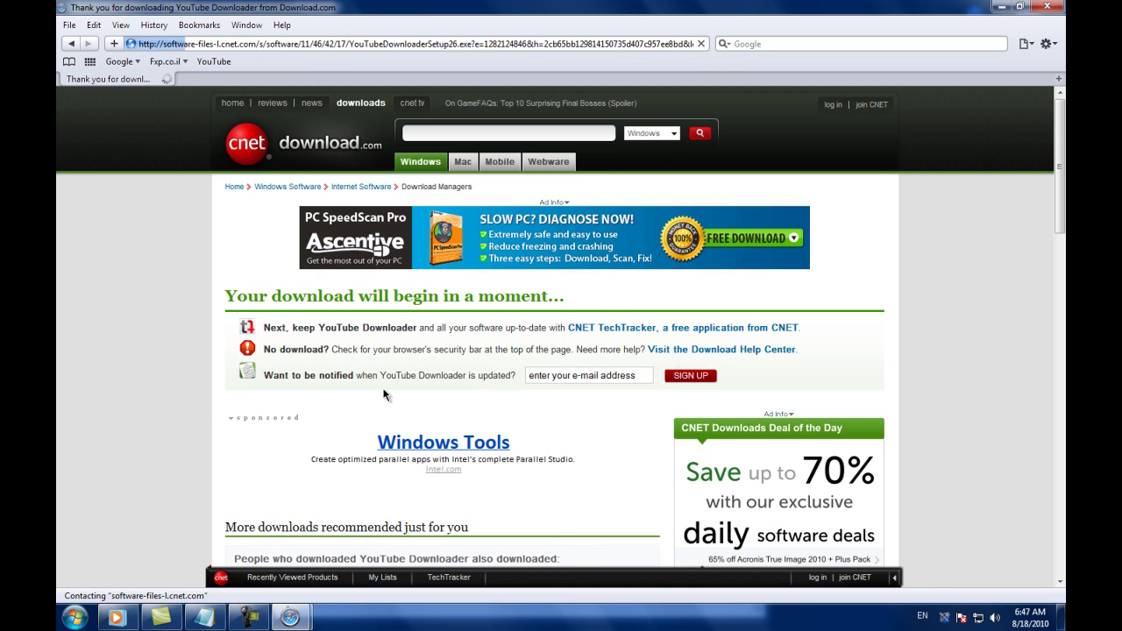
click(569, 381)
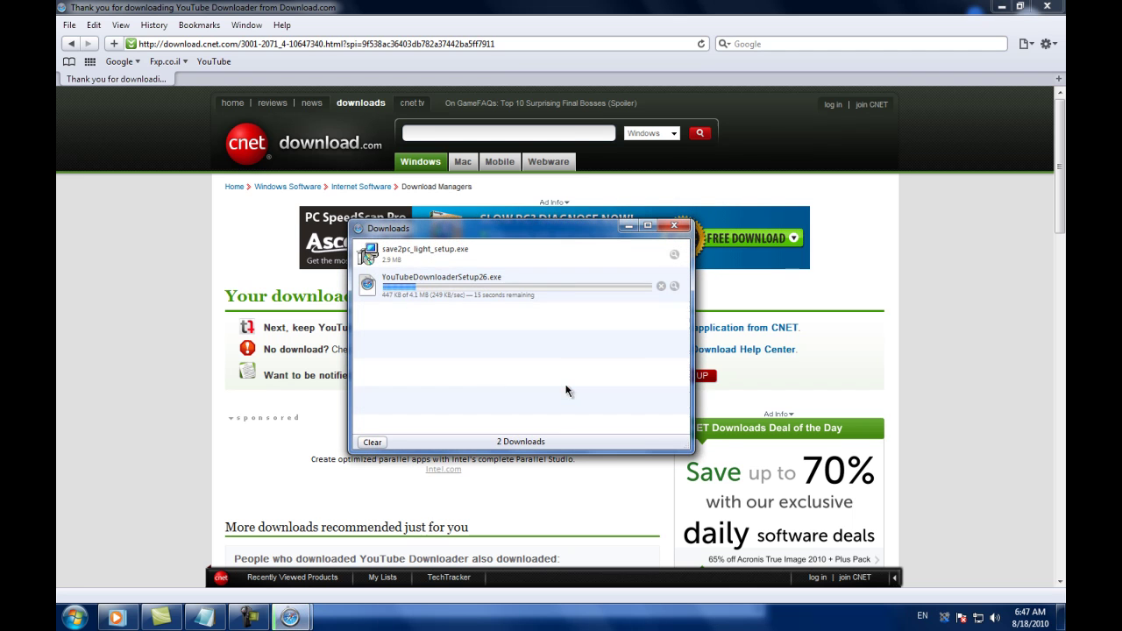
Step: Clear the finished save2pc_light_setup.exe entry from the downloads list
click(395, 260)
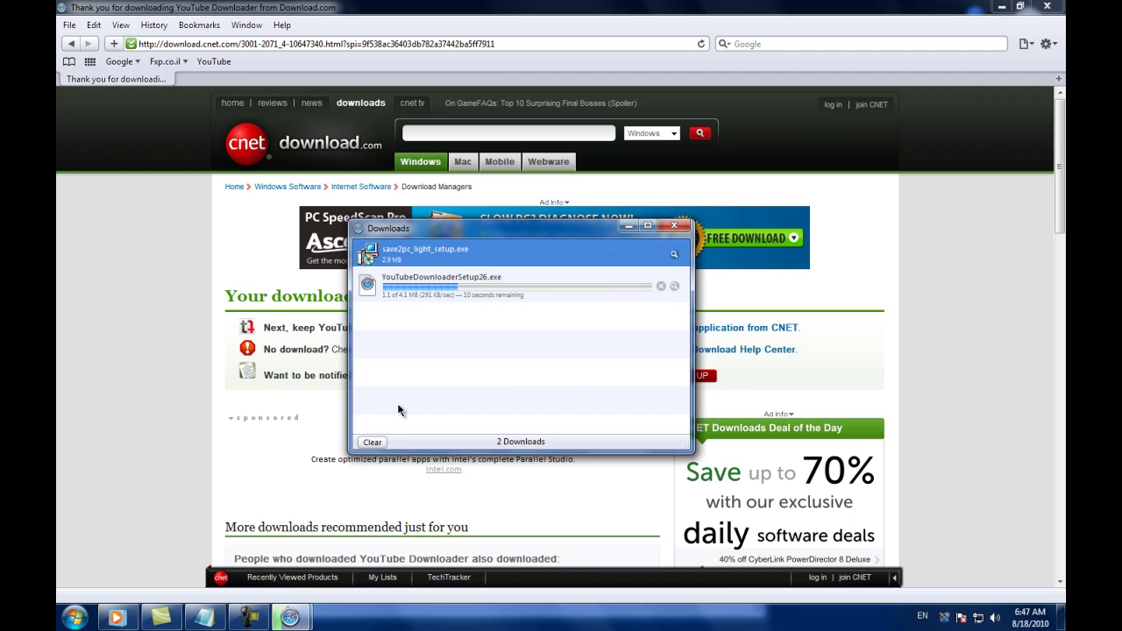
click(372, 442)
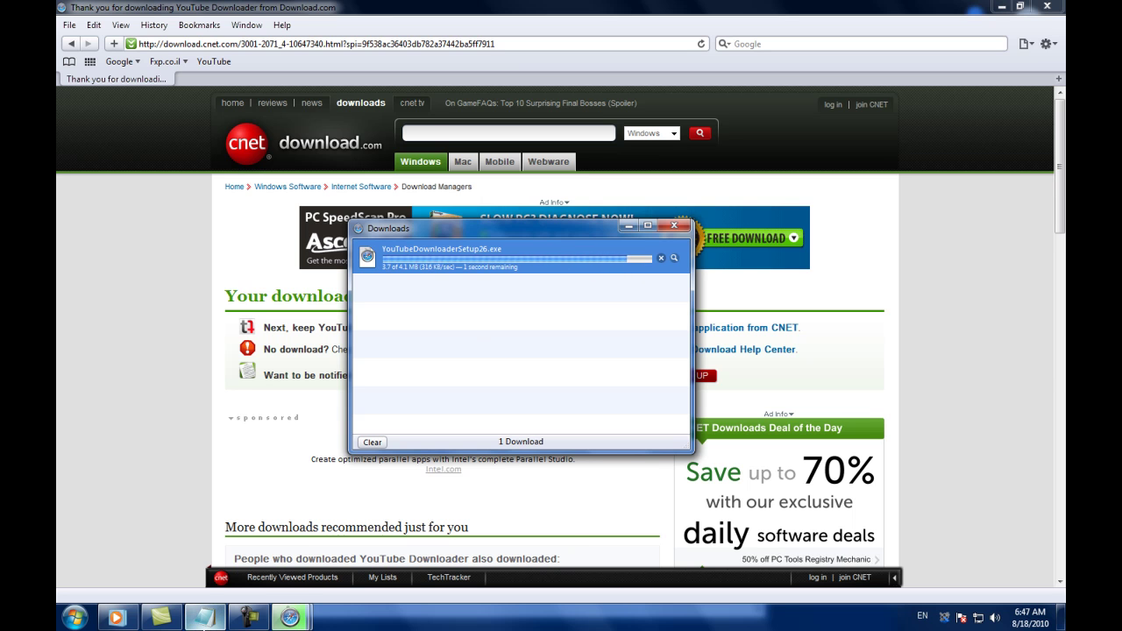
mouse_move(206, 624)
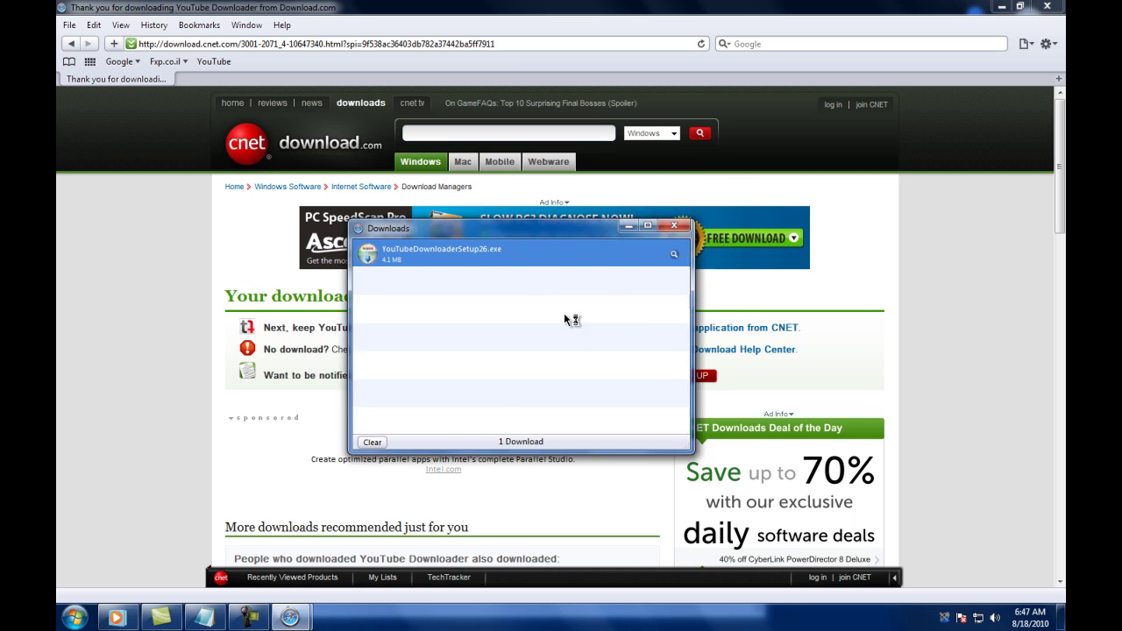
Step: Install YouTube Downloader 2.6 in the default folder and start it on finishing the setup wizard
click(633, 428)
click(639, 428)
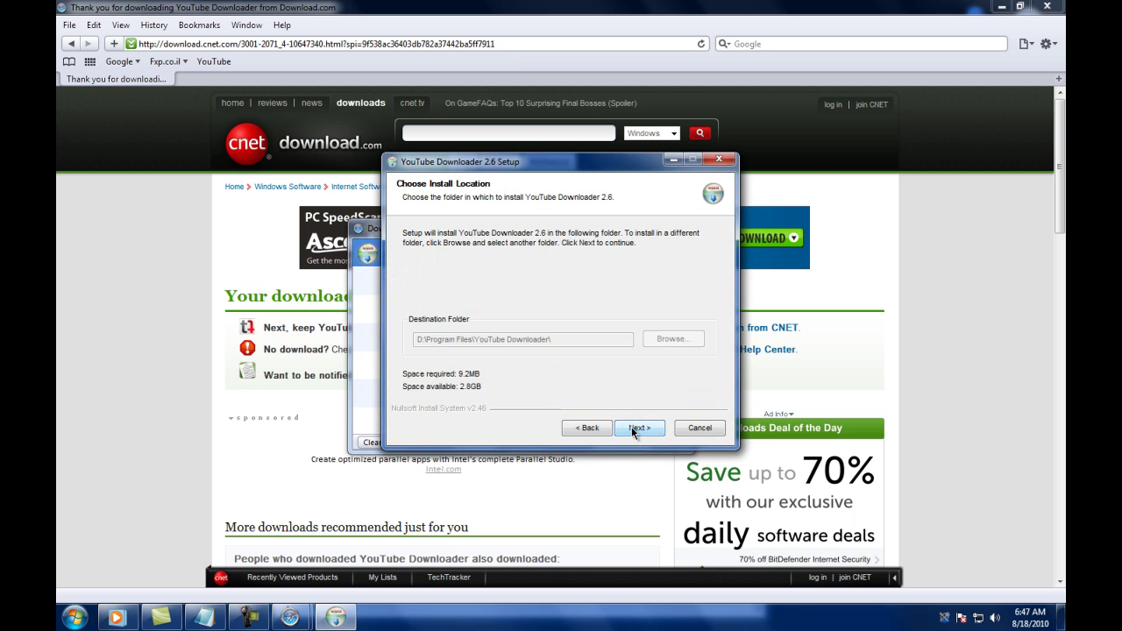
click(631, 426)
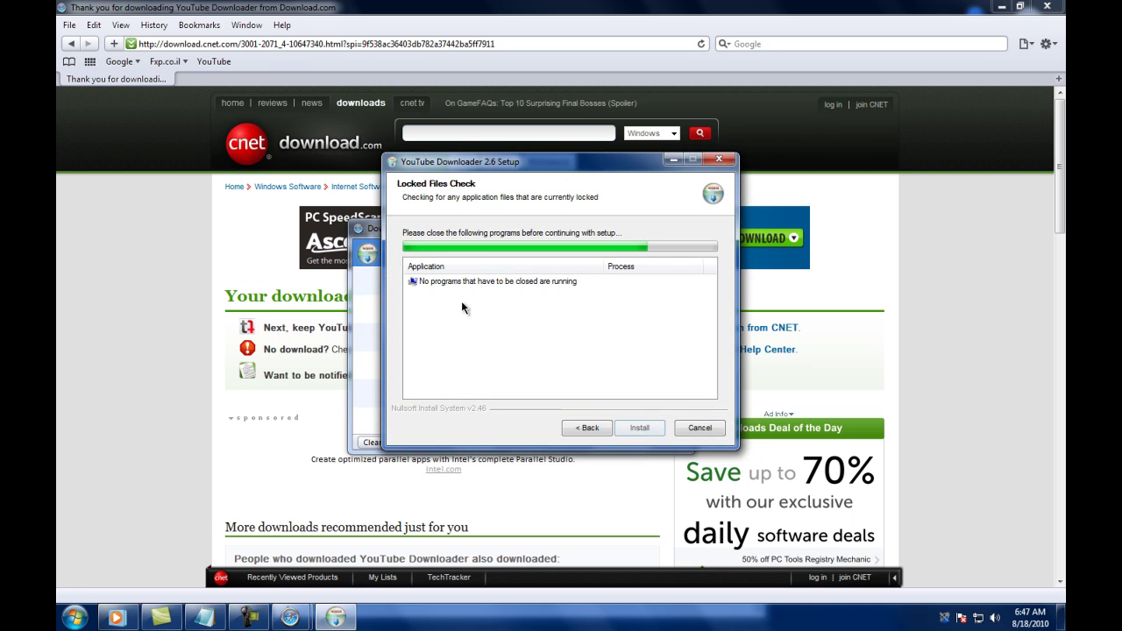
click(651, 430)
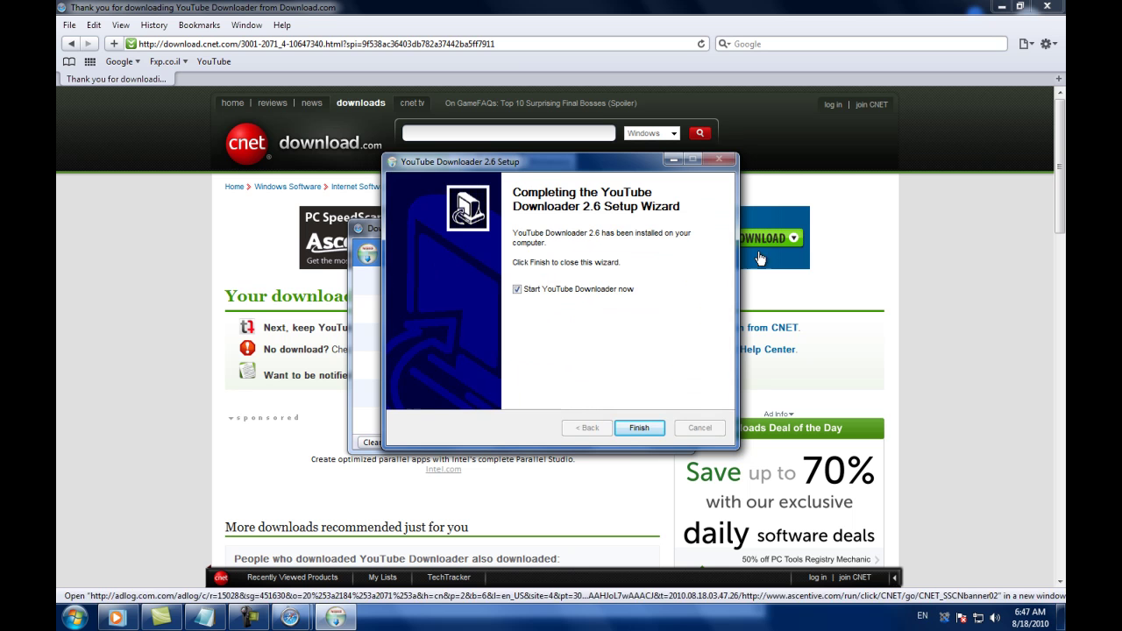
click(638, 429)
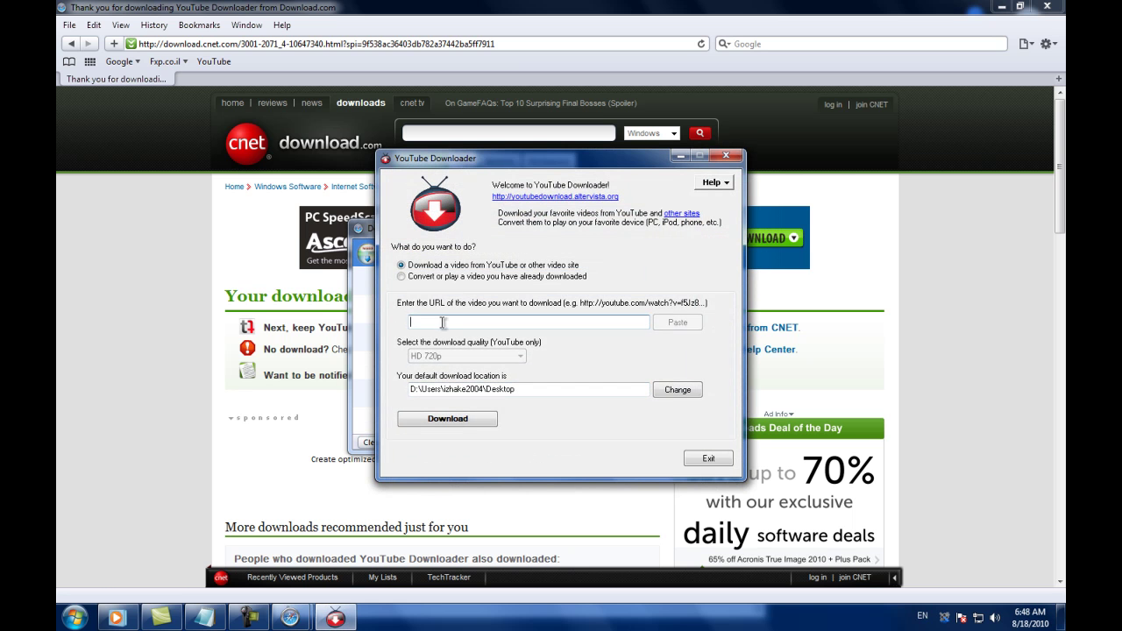
Step: Minimize the browser and move the YouTube Downloader window aside to uncover Notepad
click(1000, 6)
drag(660, 171, 807, 301)
click(677, 226)
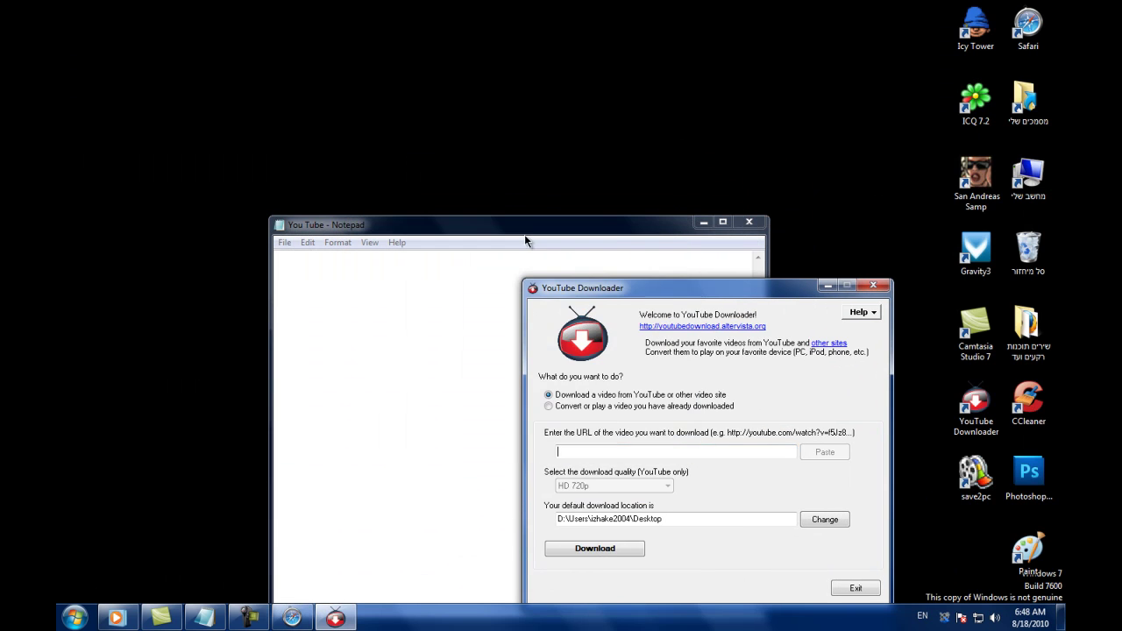
Step: Switch to Notepad, write the Hebrew note "זהו סיימתם את ההתקנה", and erase it
click(526, 236)
key(BackSpace)
key(alt+shift)
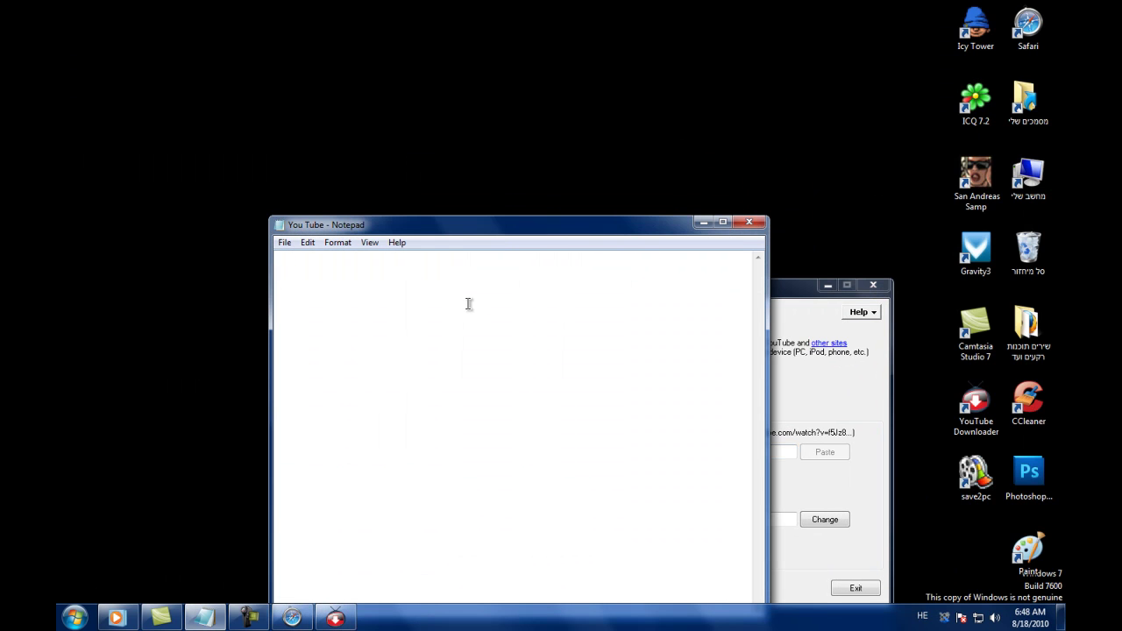
text(זהו סיימתם)
key(BackSpace)
text(את ההתקנה)
key(BackSpace)
key(BackSpace)
key(BackSpace)
key(BackSpace)
key(BackSpace)
key(BackSpace)
key(BackSpace)
key(BackSpace)
key(BackSpace)
key(BackSpace)
key(BackSpace)
key(BackSpace)
key(BackSpace)
key(BackSpace)
key(BackSpace)
key(BackSpace)
Step: Write the Hebrew note "עכשיו נכנסים ליוטיוב ונוקחים איזה שיר או סרטון שאתם רוצים!"
text(עכשיו נכנסים ליוטיוב )
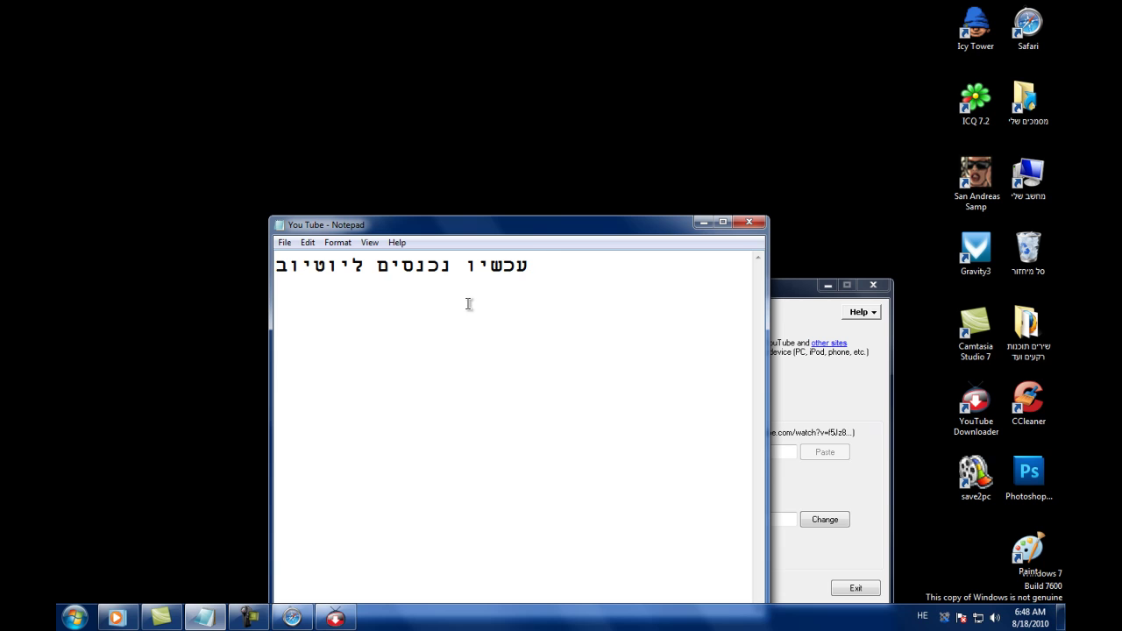
text(ו)
text(נו)
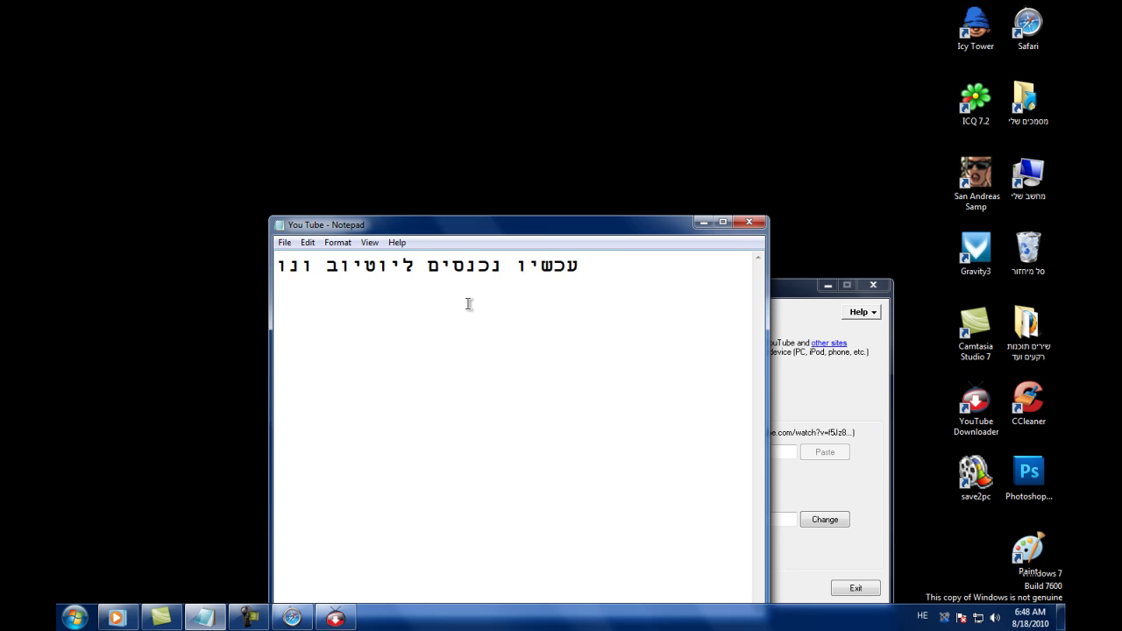
text(קחים את)
key(BackSpace)
text(יזה שיר או סרטון ש)
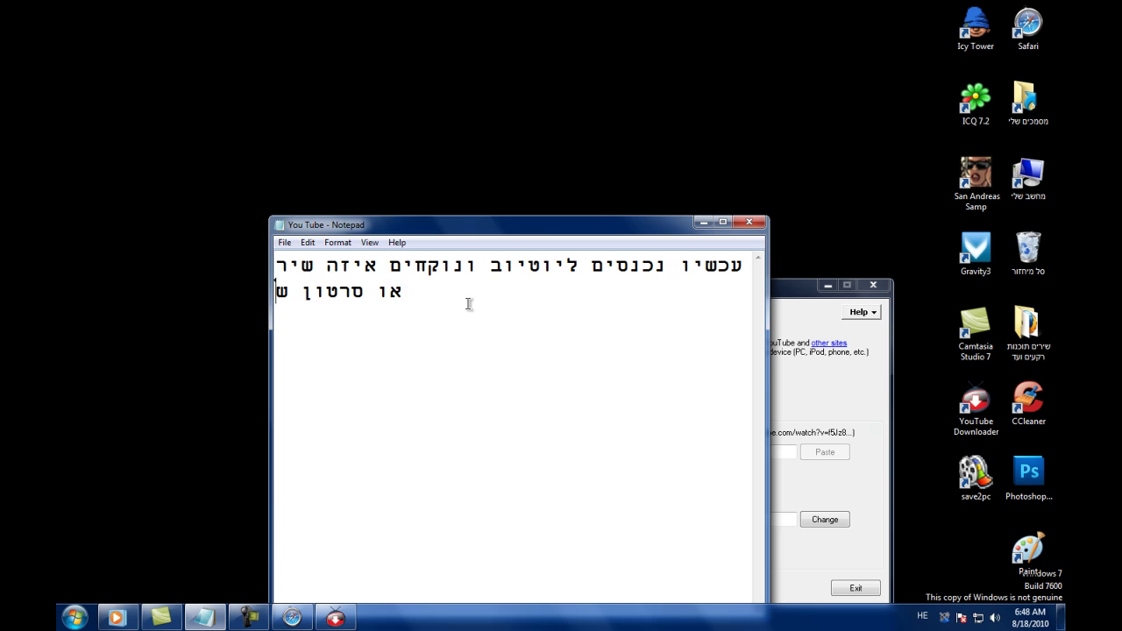
text(אתם רוצים)
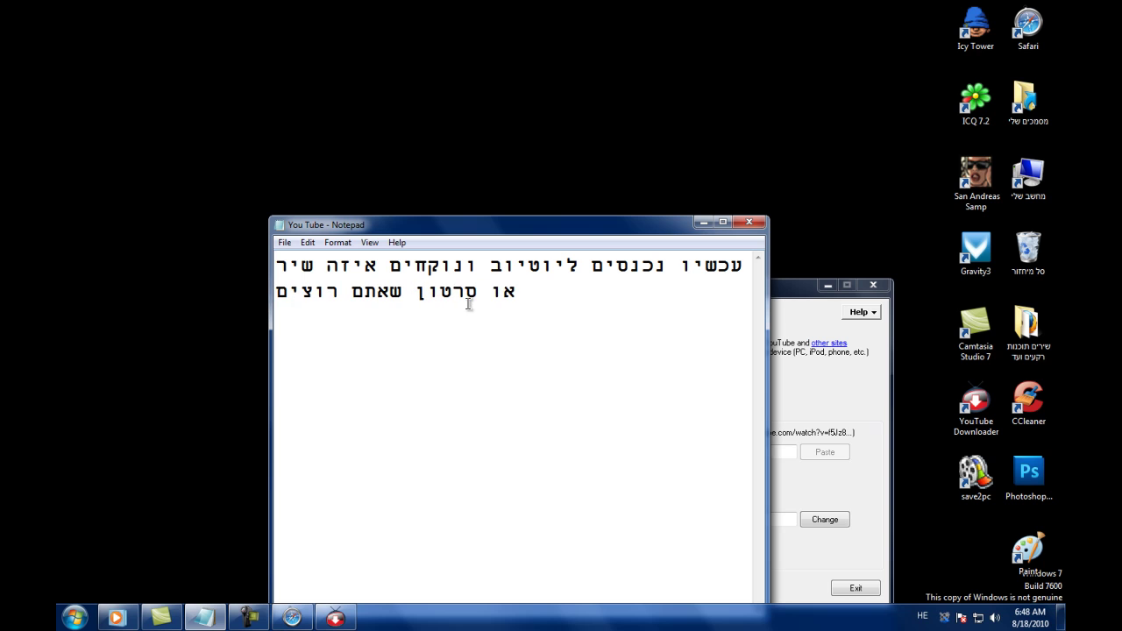
Step: Erase the whole note about picking a song or clip on YouTube
drag(451, 291, 788, 219)
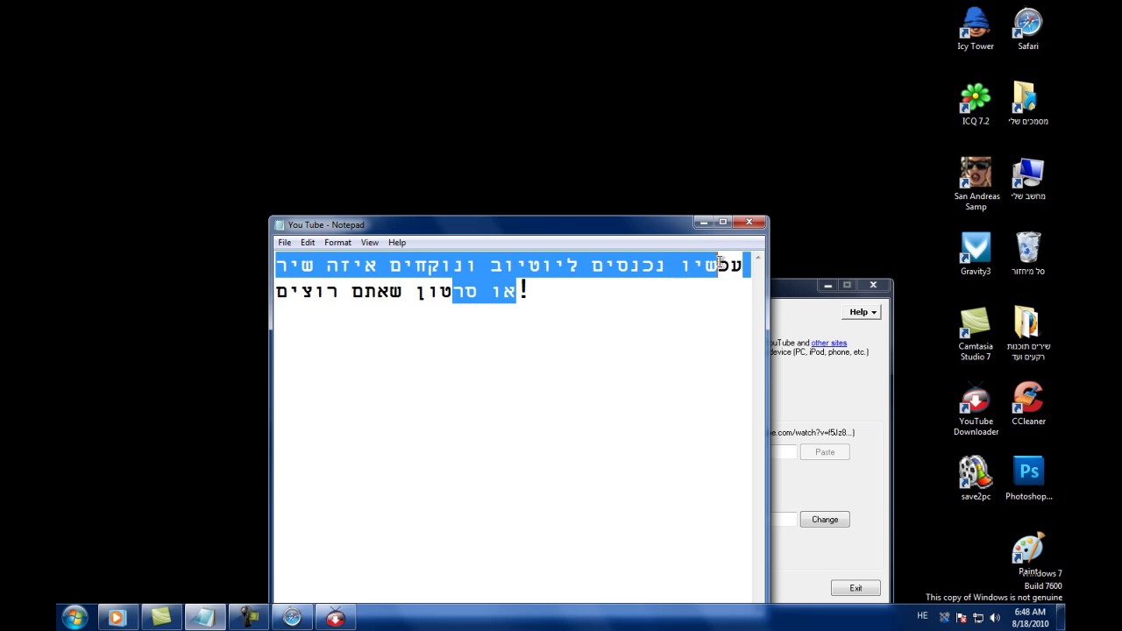
key(BackSpace)
key(BackSpace)
key(BackSpace)
key(BackSpace)
key(BackSpace)
key(BackSpace)
key(BackSpace)
key(BackSpace)
key(BackSpace)
key(BackSpace)
key(BackSpace)
key(BackSpace)
key(BackSpace)
key(BackSpace)
key(BackSpace)
key(BackSpace)
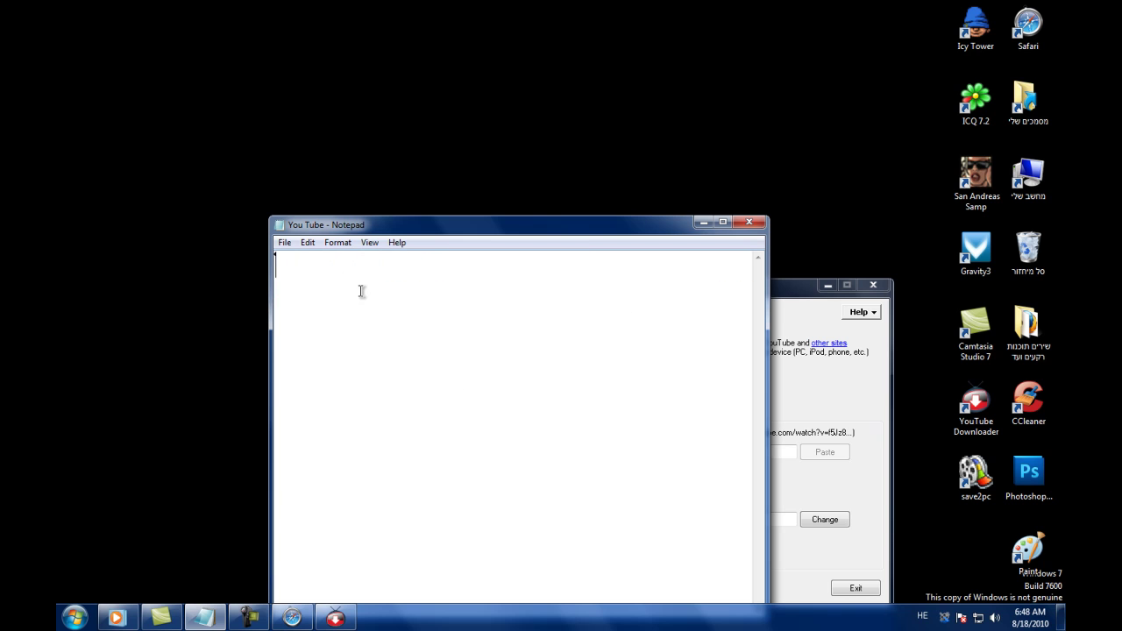
Step: Write the Hebrew note "שתי התוכנות זה על וידיאו ככה שאתם יכולים להוריד סרטונים", correcting the typing mistakes
text(שתי התוכ)
key(BackSpace)
key(BackSpace)
key(BackSpace)
text(תוכנות)
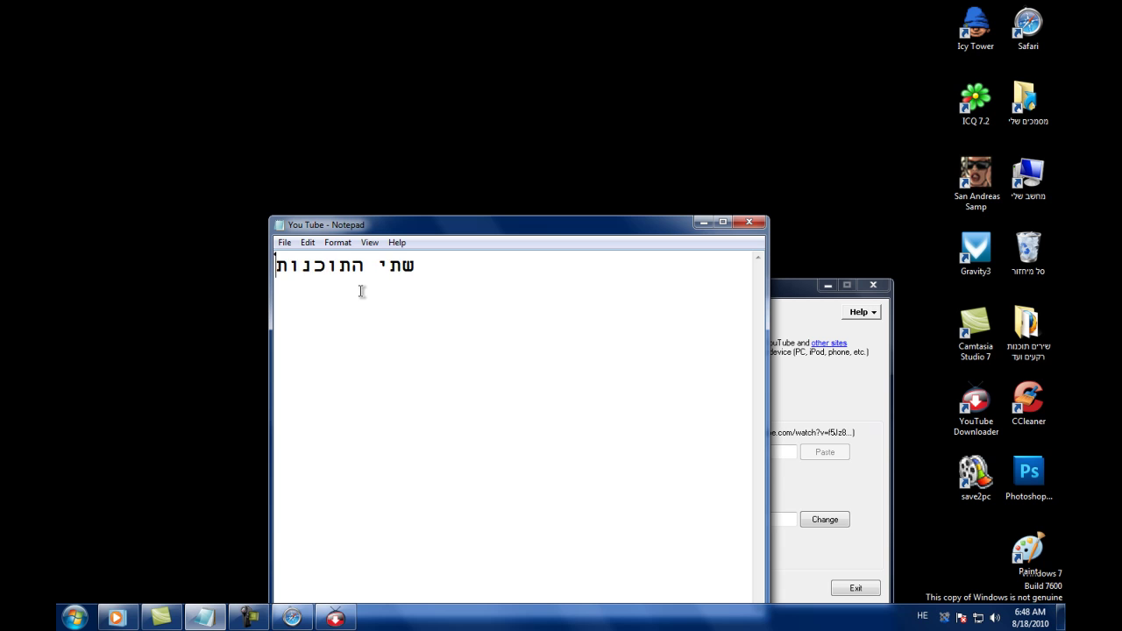
text( זה על וידיאו ככה שאתם יכולים לה)
text(וריד ס)
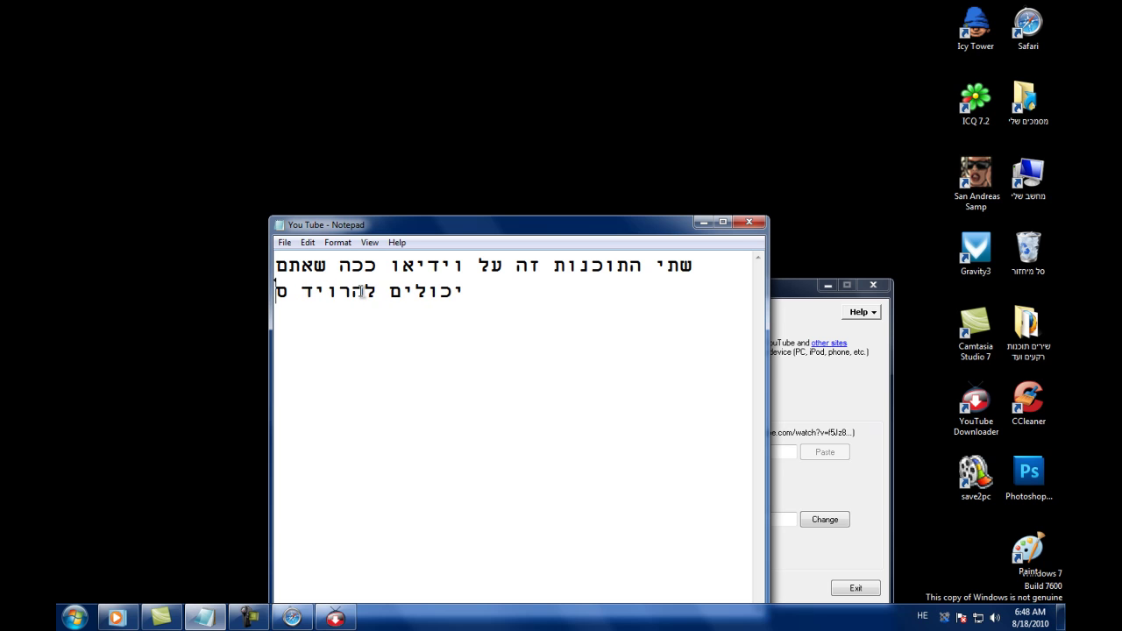
key(BackSpace)
key(BackSpace)
key(BackSpace)
key(BackSpace)
key(BackSpace)
key(BackSpace)
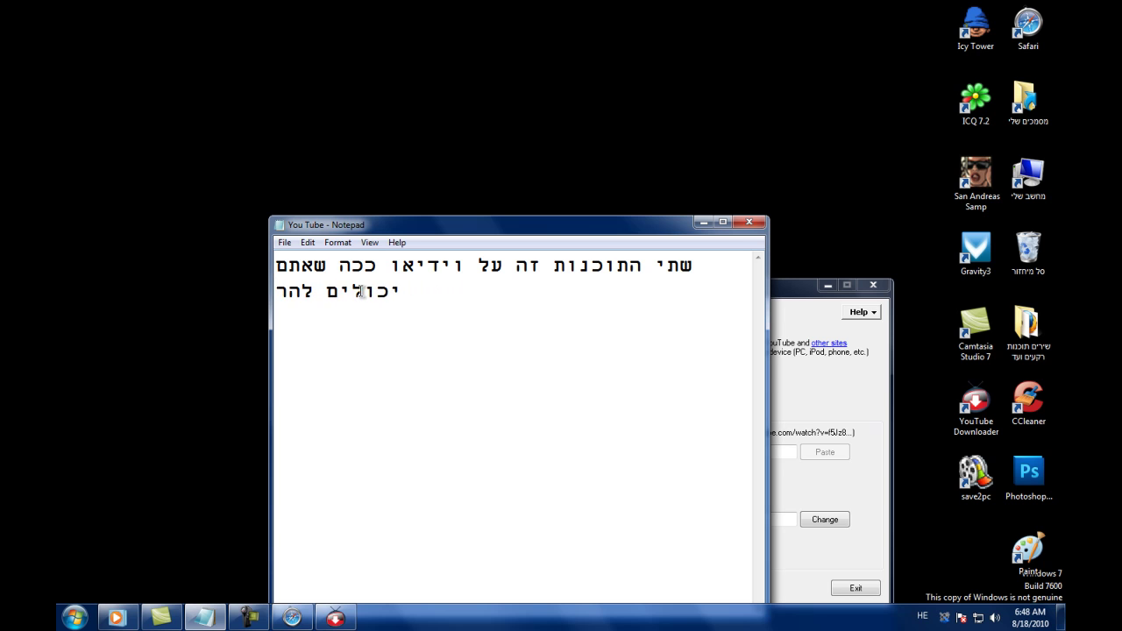
text(וריד סרטונים)
Step: Erase the note about the two video programs, leaving the Notepad page empty
drag(338, 368, 647, 129)
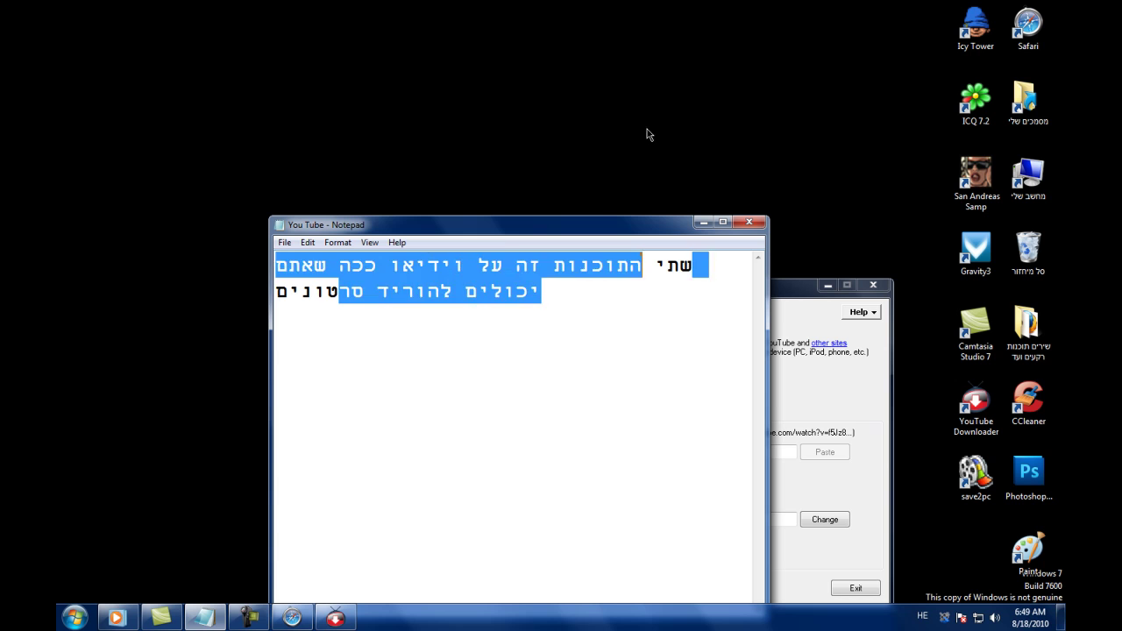
key(BackSpace)
key(BackSpace)
key(BackSpace)
key(BackSpace)
key(BackSpace)
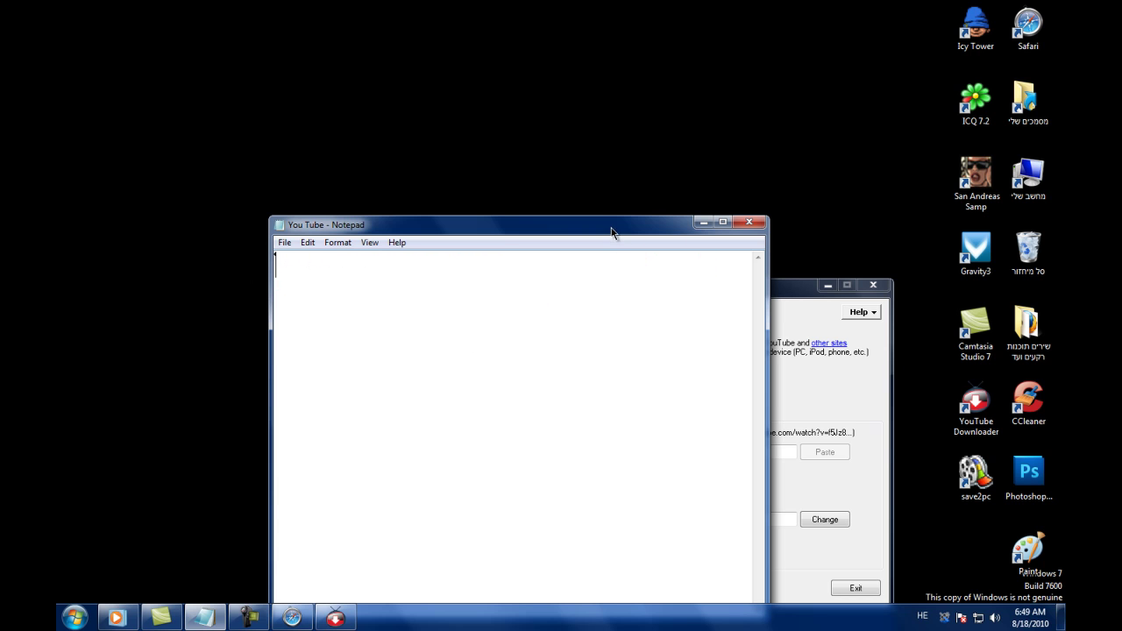
Step: Open Safari and reach the YouTube home page through a Google search for "youtube"
drag(612, 232, 307, 409)
double_click(1027, 24)
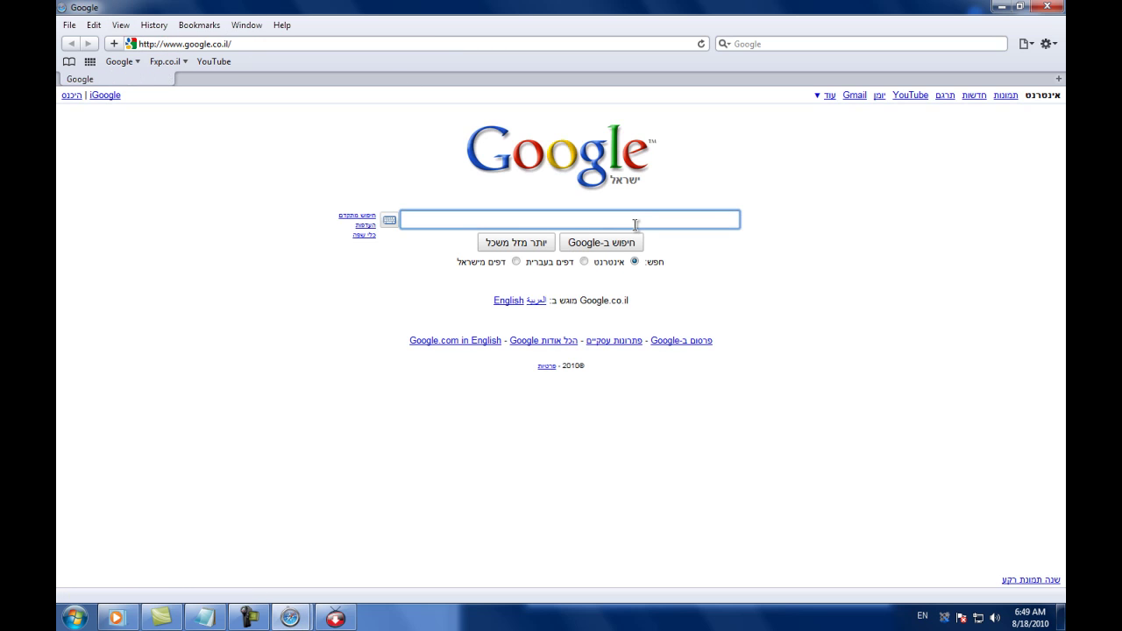
text(YOY)
key(BackSpace)
text(U)
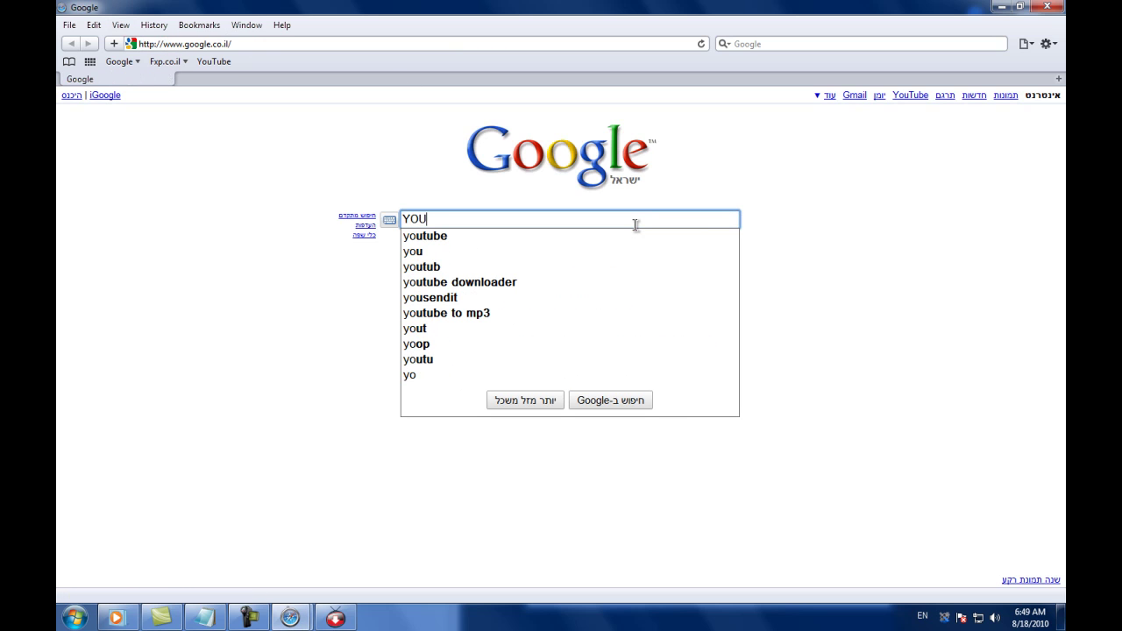
click(636, 235)
click(1008, 226)
Step: Search YouTube for the song "אייל גולן מפה לשם"
text(s)
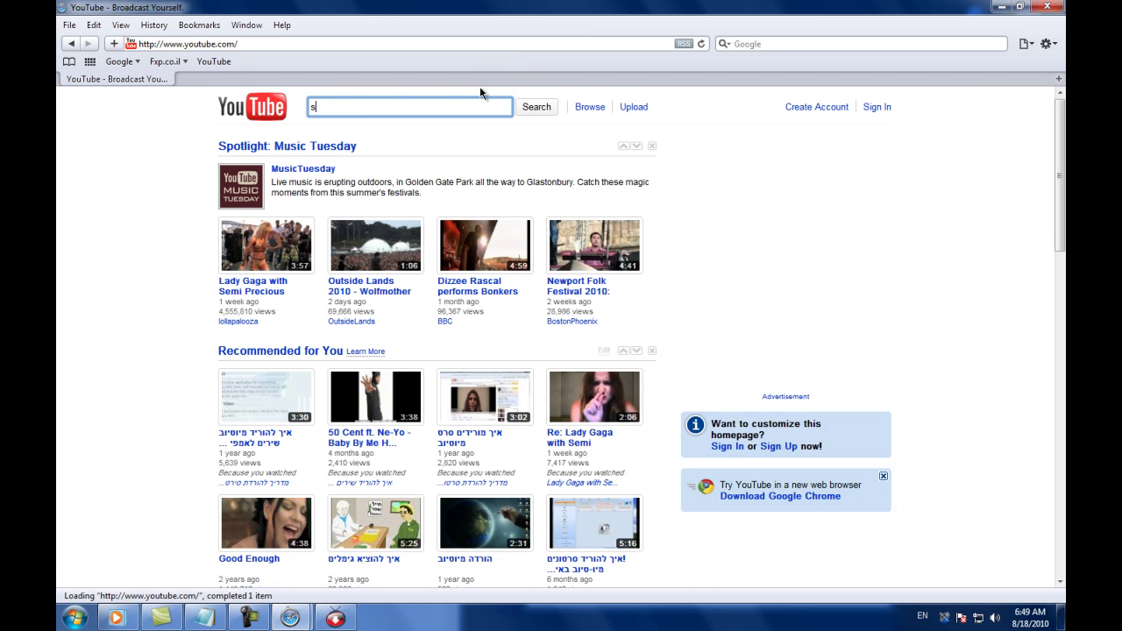
key(BackSpace)
key(alt+shift)
text(ד)
key(BackSpace)
text(אייל גול)
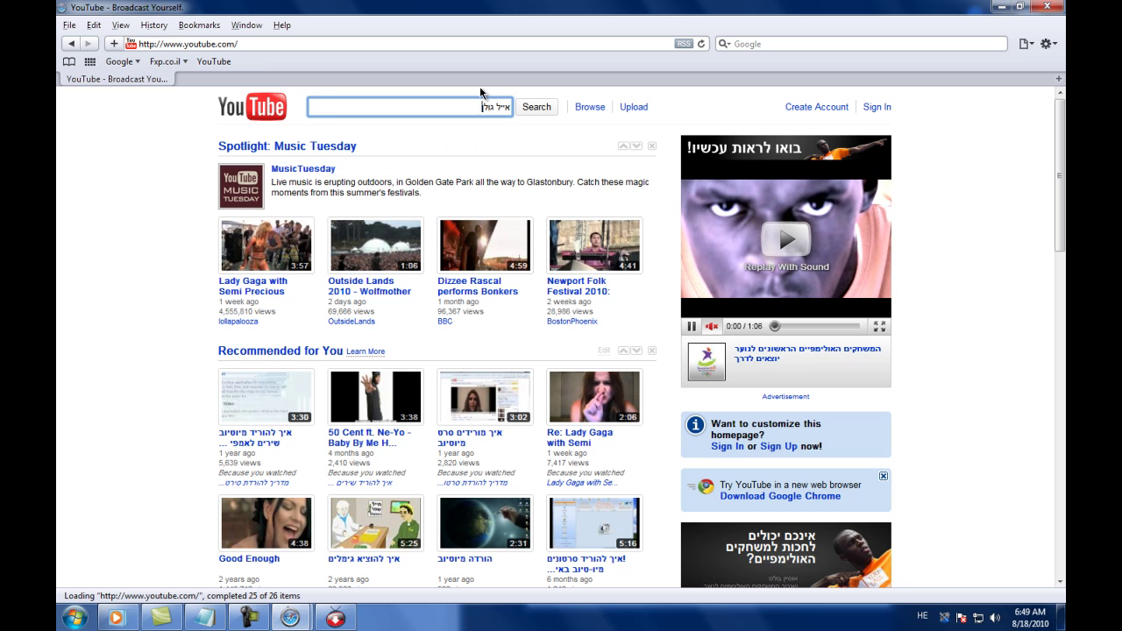
text(ן מפה לשם)
key(Return)
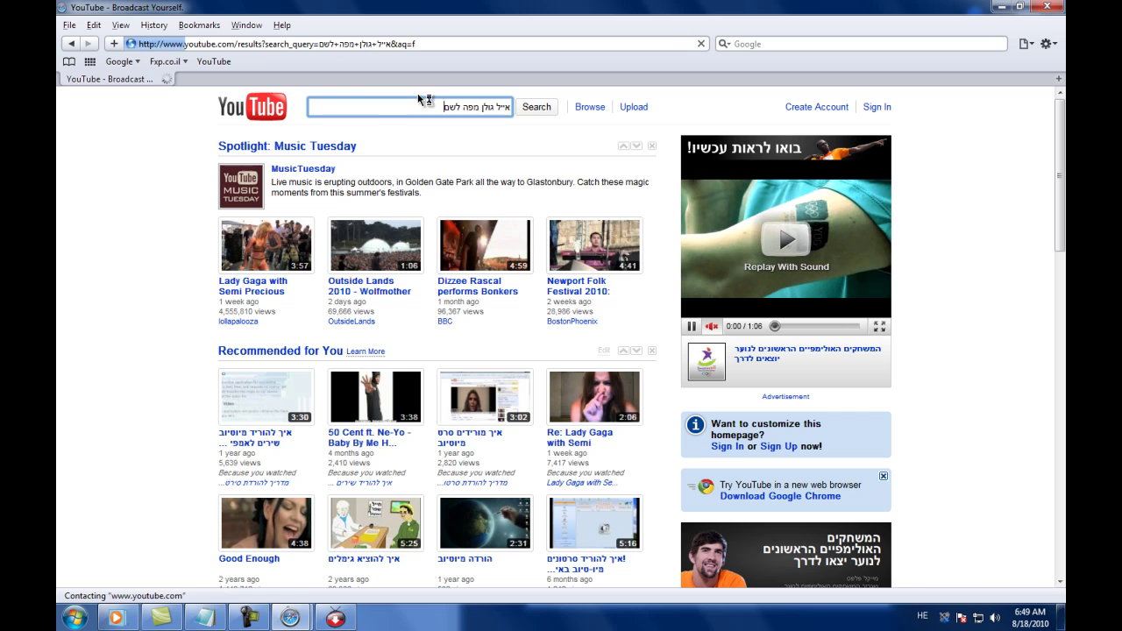
Step: Open the first video in the search results and copy its web address
click(406, 184)
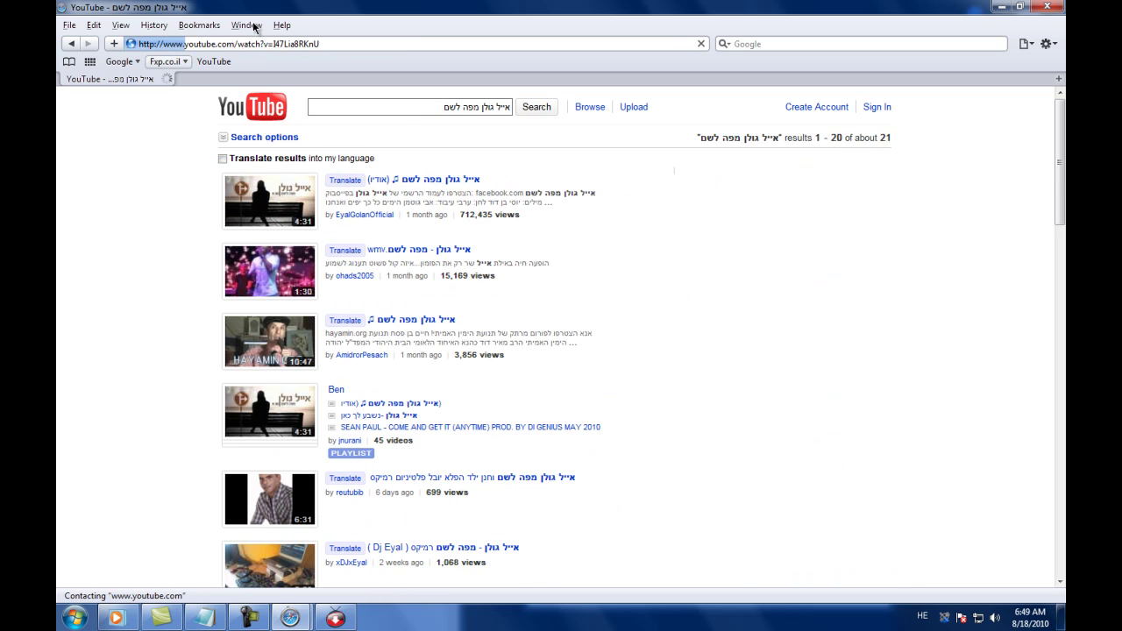
click(333, 45)
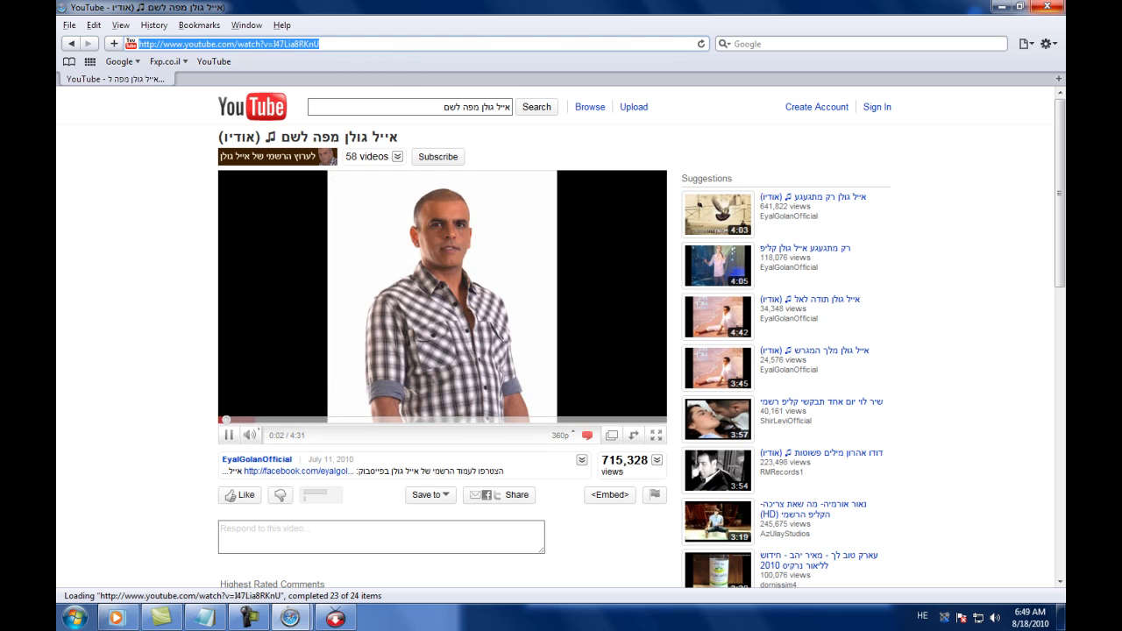
Step: Bring Notepad in front of the YouTube page and write the Hebrew note "מעתיקים קישור"
click(205, 618)
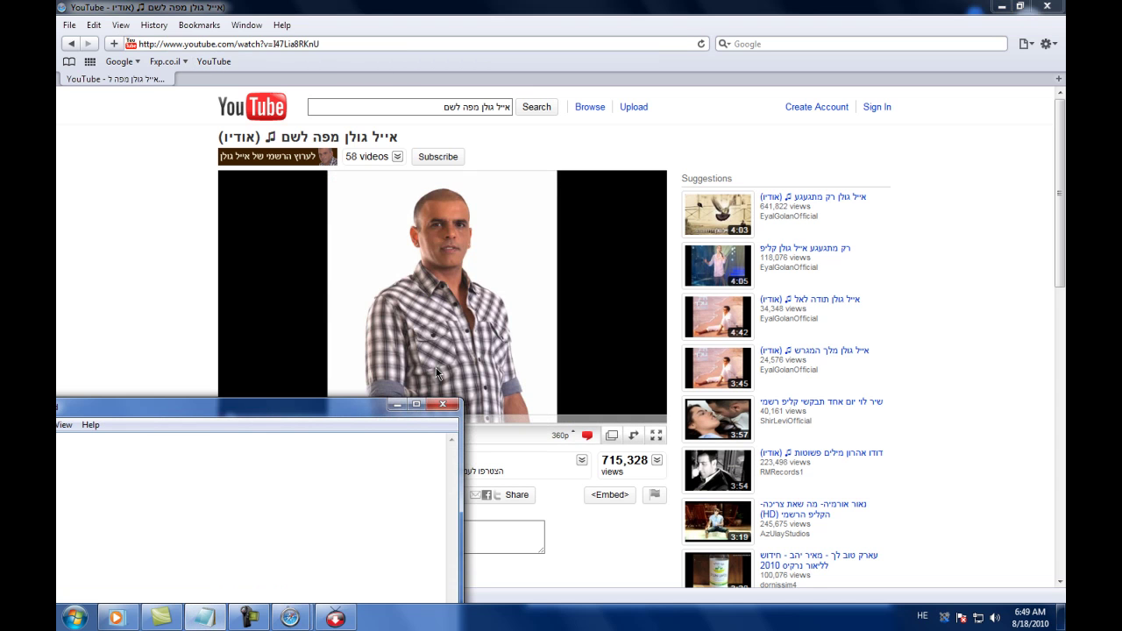
drag(358, 414, 671, 333)
key(ctrl+a)
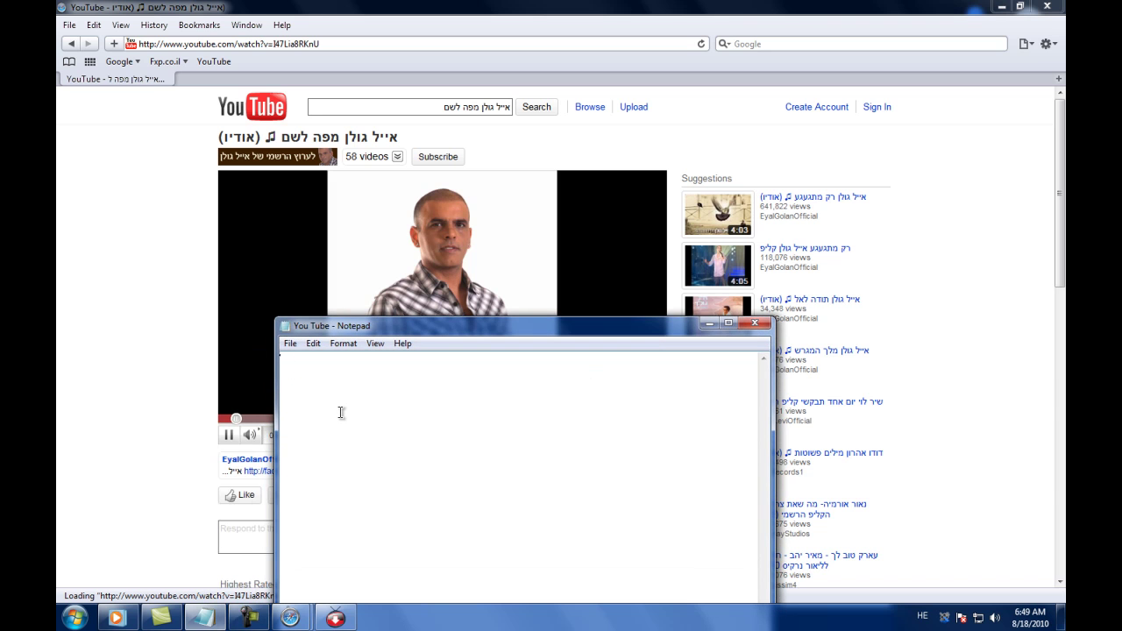
text(מעתיקי)
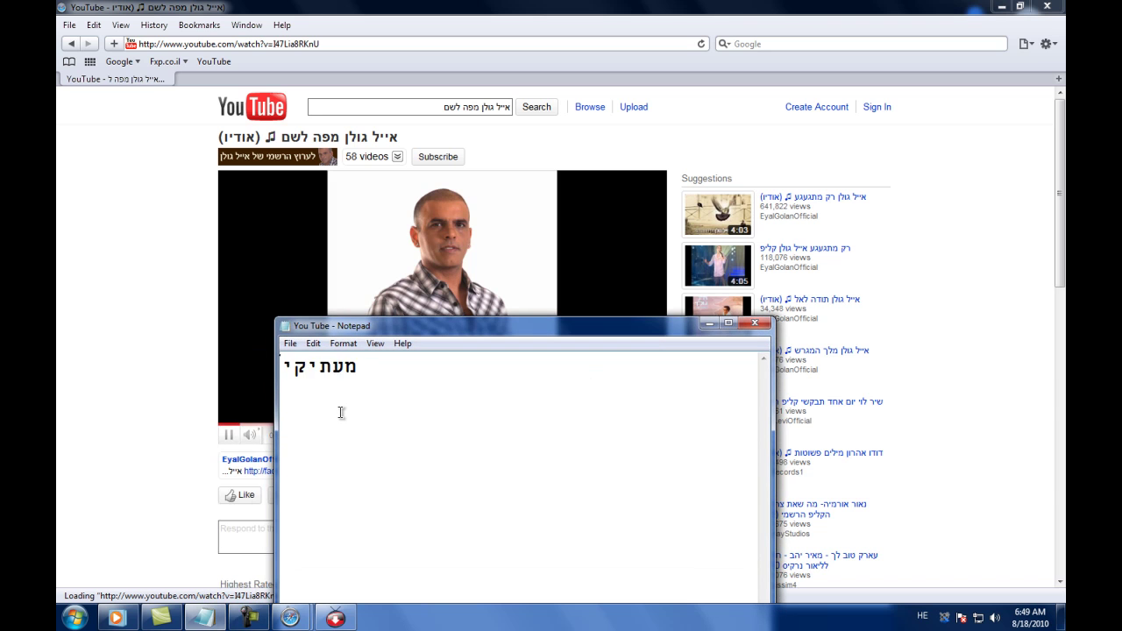
text(ם קישור)
Step: Erase the whole note about copying the link
key(alt+shift)
key(BackSpace)
key(BackSpace)
key(BackSpace)
key(BackSpace)
key(BackSpace)
key(BackSpace)
key(BackSpace)
key(BackSpace)
key(BackSpace)
key(BackSpace)
key(BackSpace)
key(BackSpace)
key(BackSpace)
key(BackSpace)
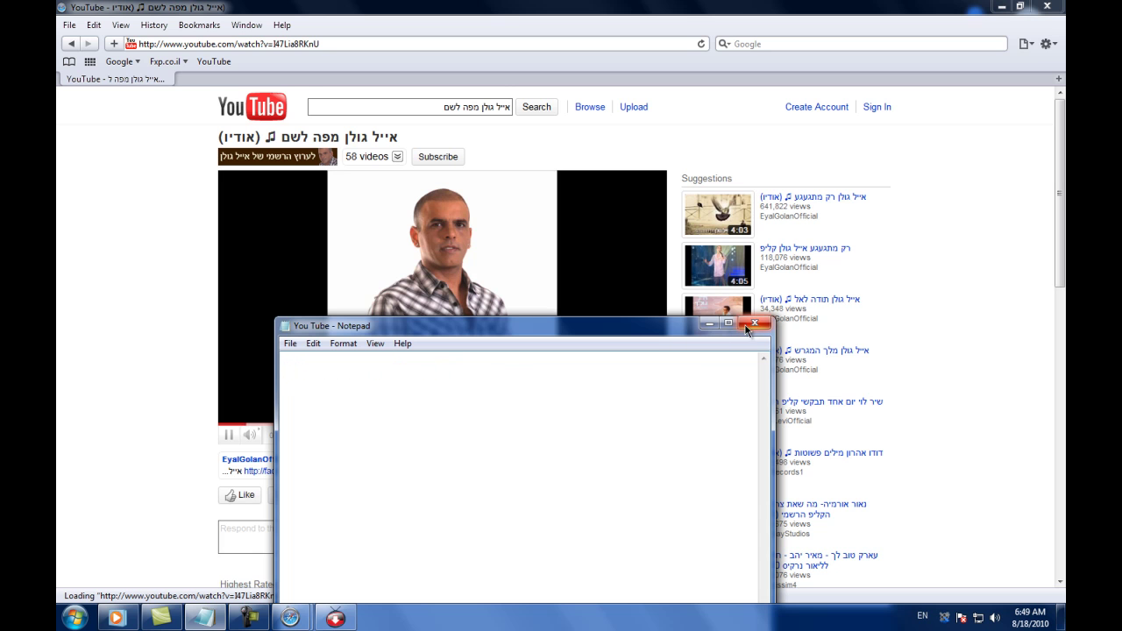
Step: Close Safari and bring YouTube Downloader to the front, selecting the video address in its URL field
click(1046, 7)
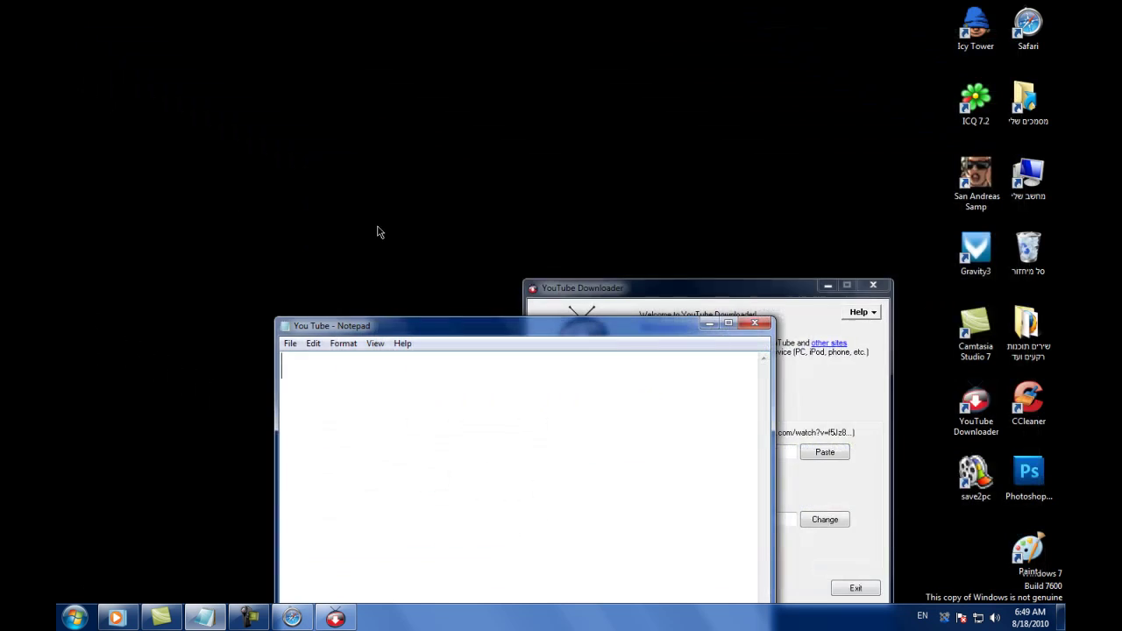
drag(755, 308, 534, 200)
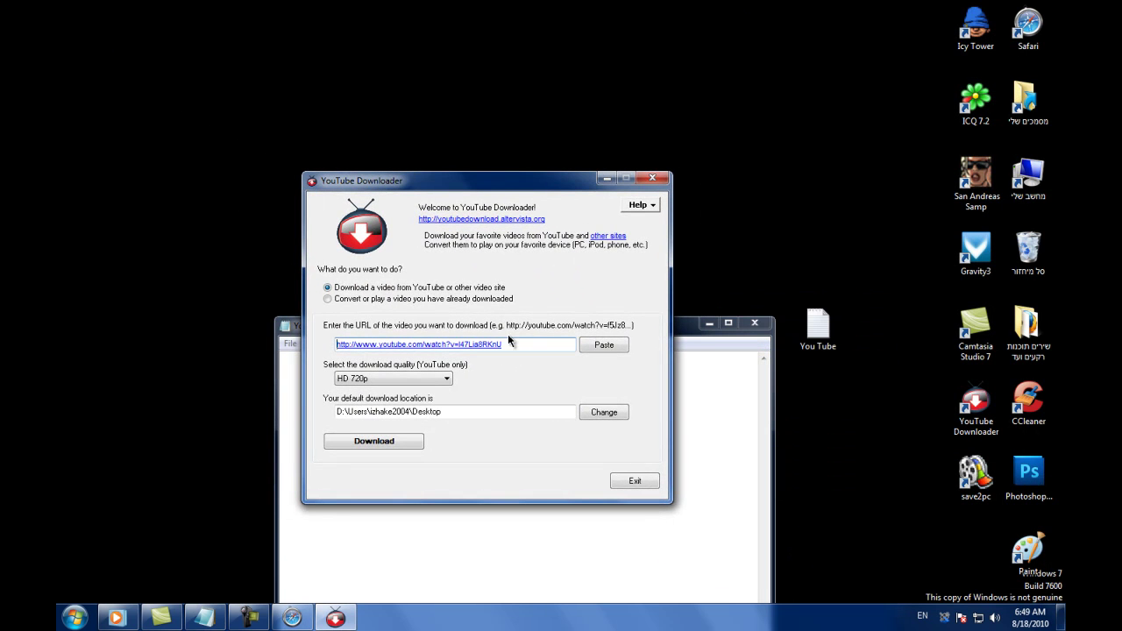
key(shift+Home)
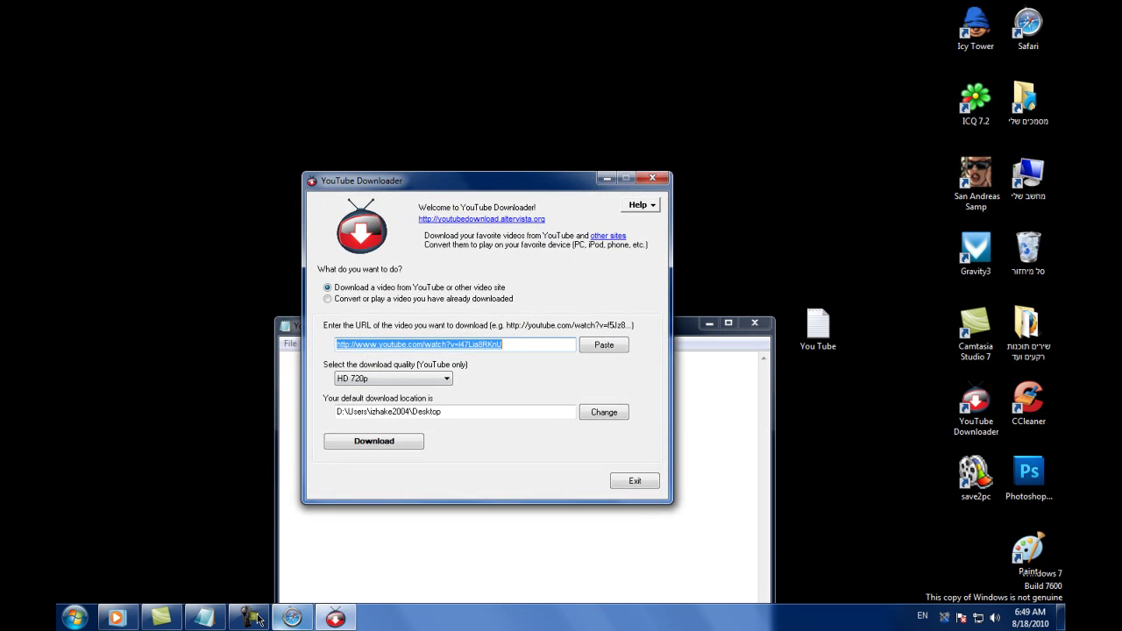
Step: Write the two-line Hebrew note "זה נדבק אוטומטית ... אם אתם מעתיקים קישור יוטיוב" in Notepad, correcting the typing mistakes
click(206, 618)
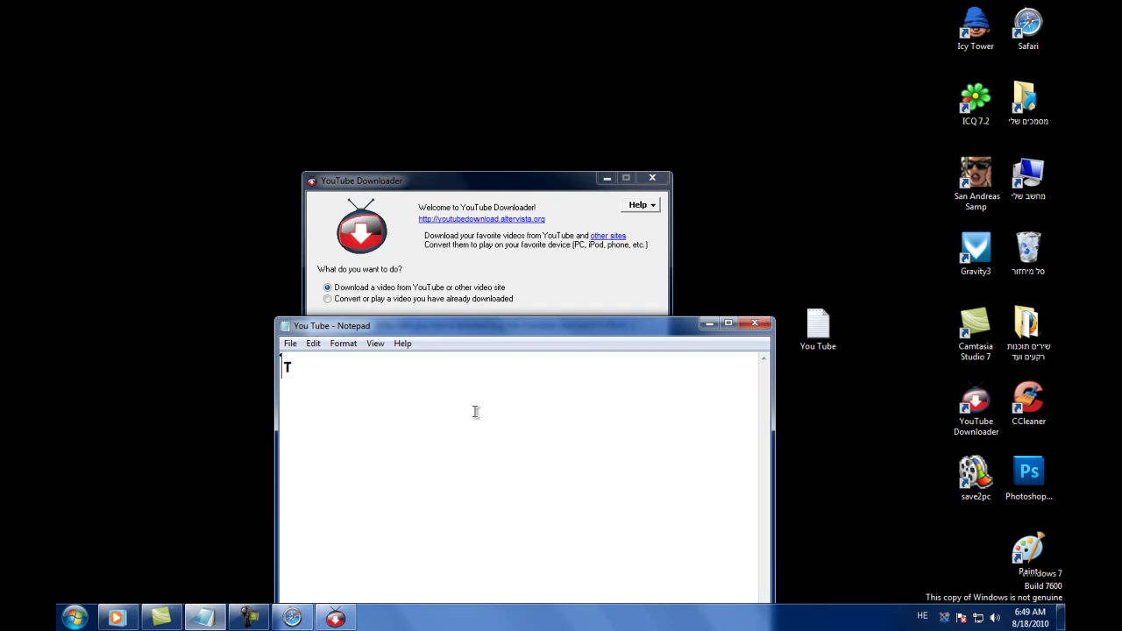
text(א)
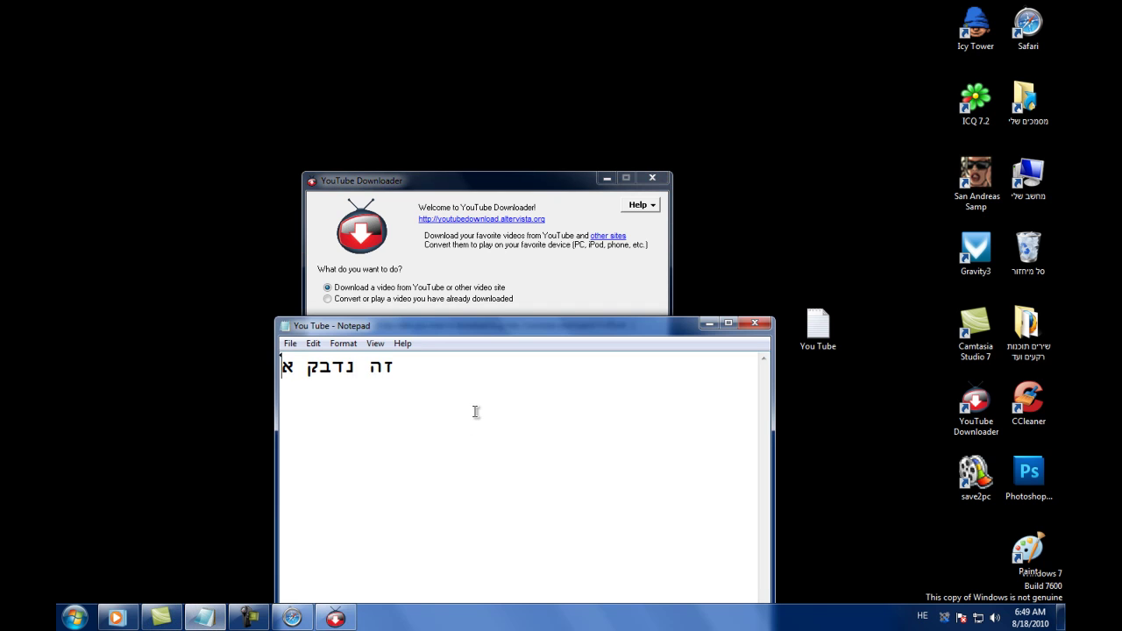
text(וטומ)
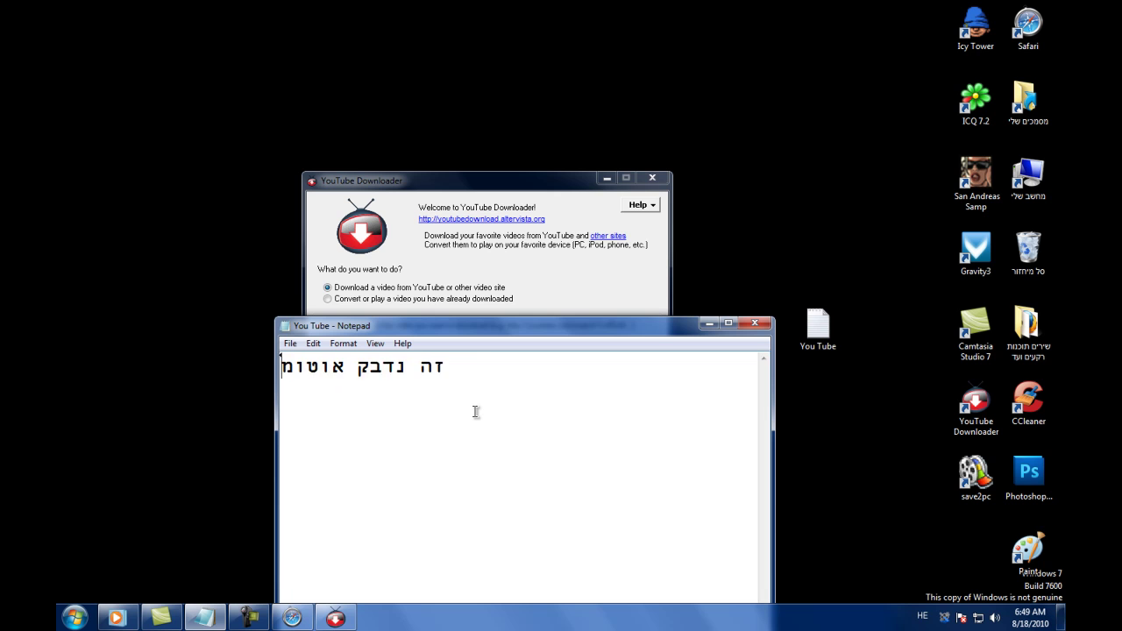
text(טית ... אם אתם מעתקיק)
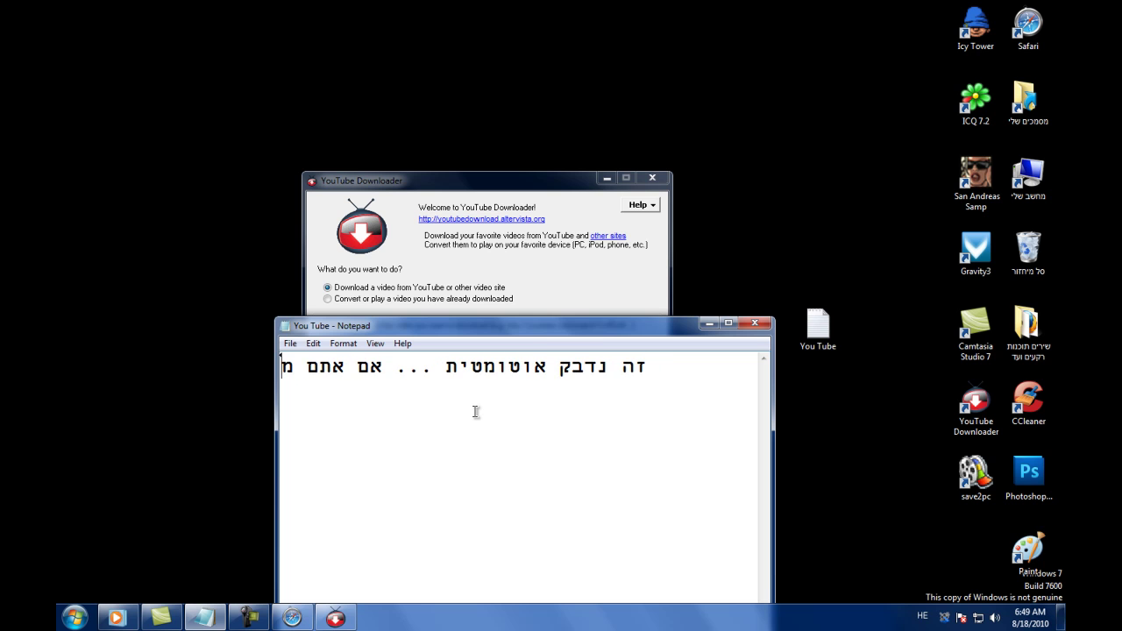
key(BackSpace)
key(BackSpace)
key(BackSpace)
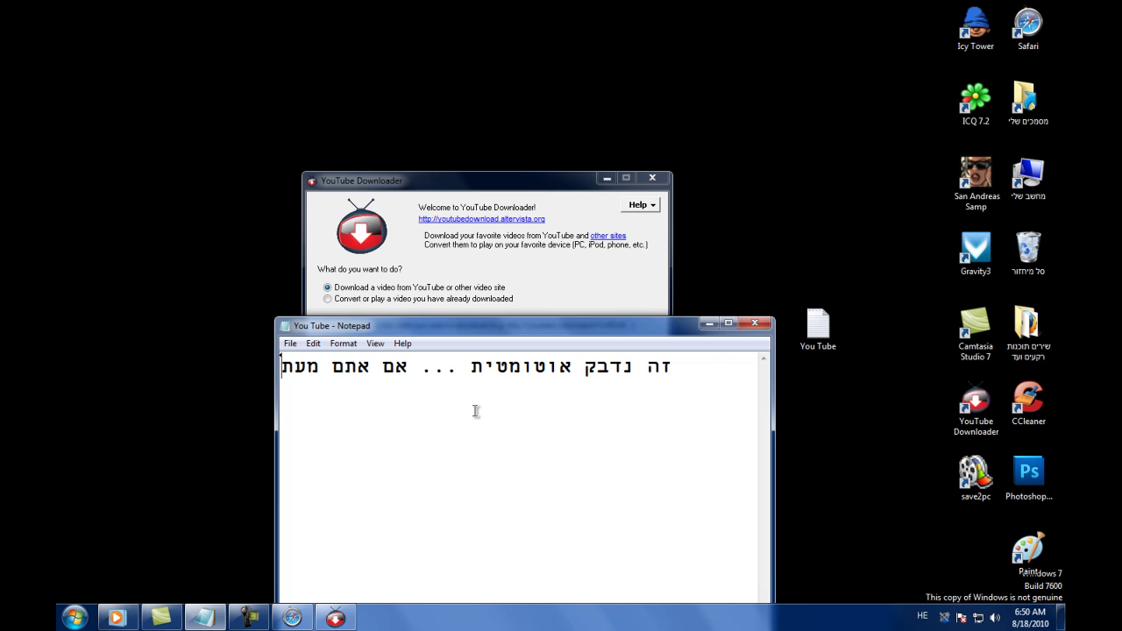
text(יקים)
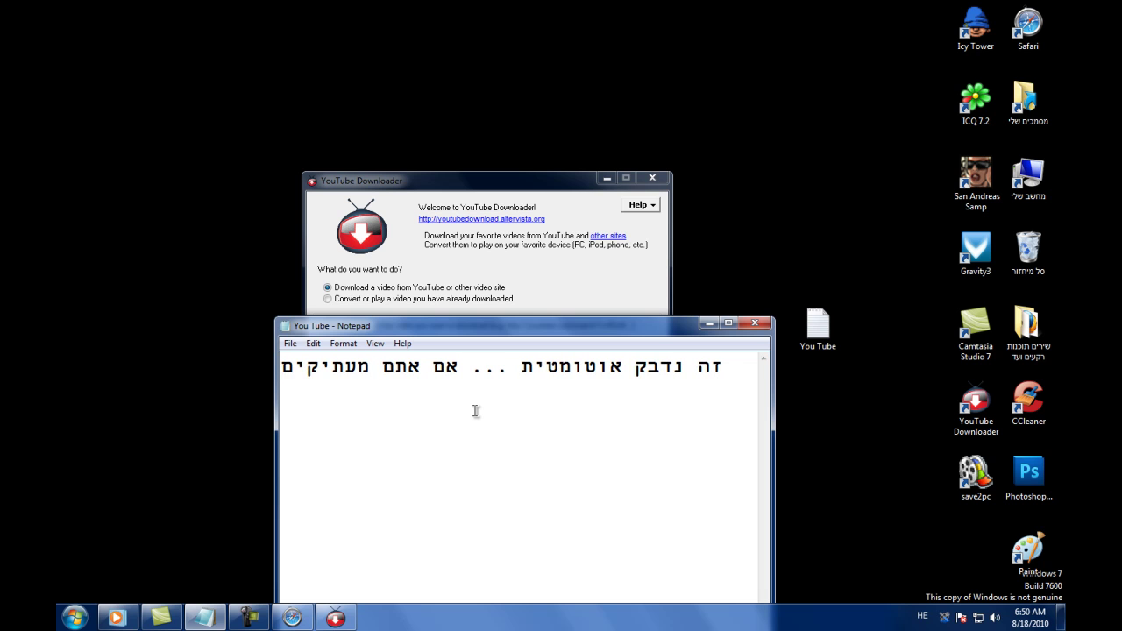
key(Return)
text(קישור יוטיוב)
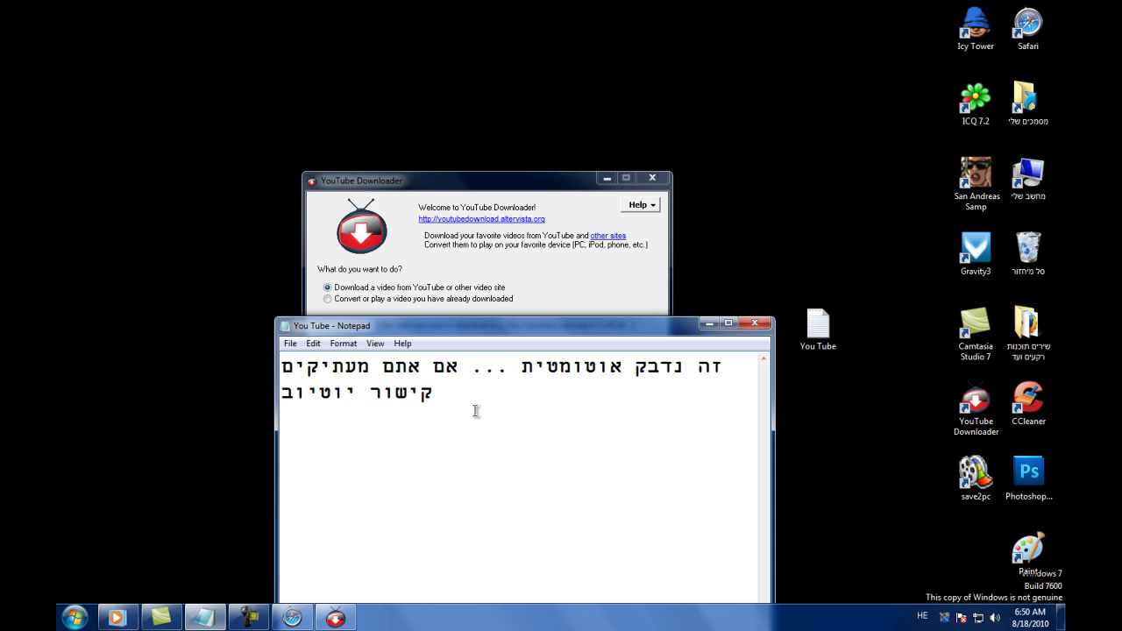
Step: Clear the note about automatic pasting, and widen and reposition the Notepad window so the YouTube Downloader options are uncovered
key(ctrl+a)
key(BackSpace)
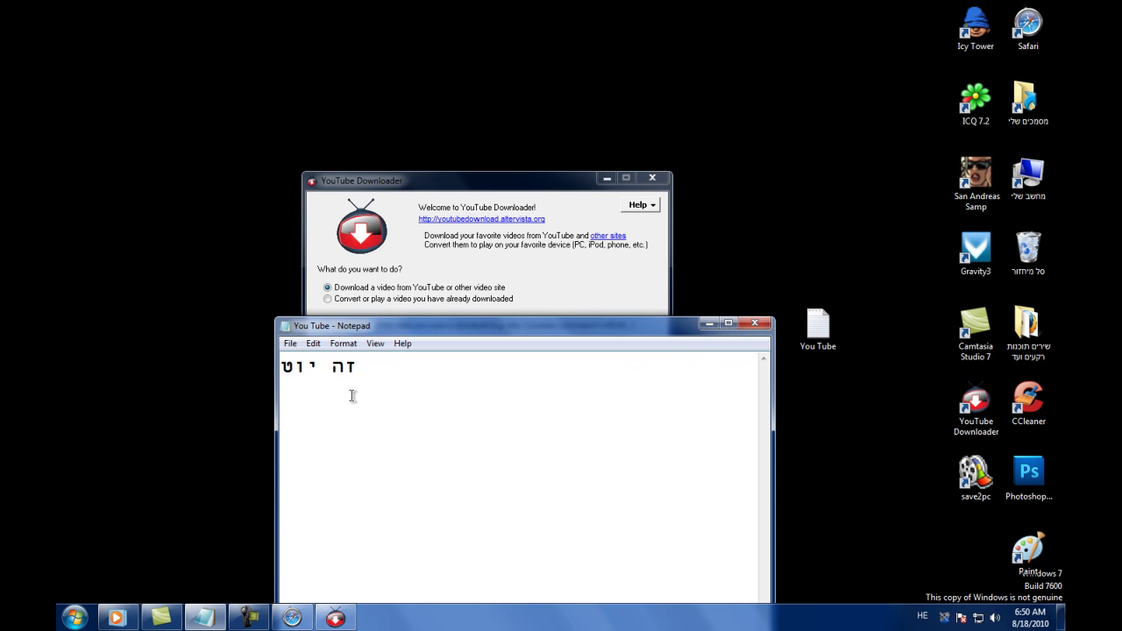
drag(376, 327, 241, 154)
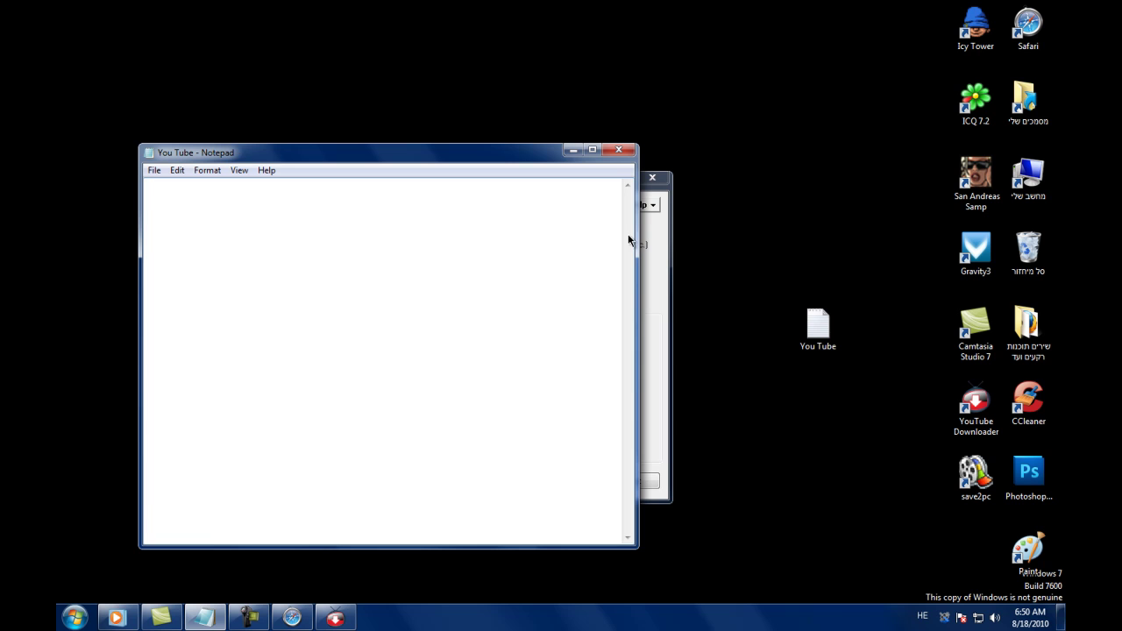
drag(635, 237, 745, 229)
drag(559, 152, 559, 408)
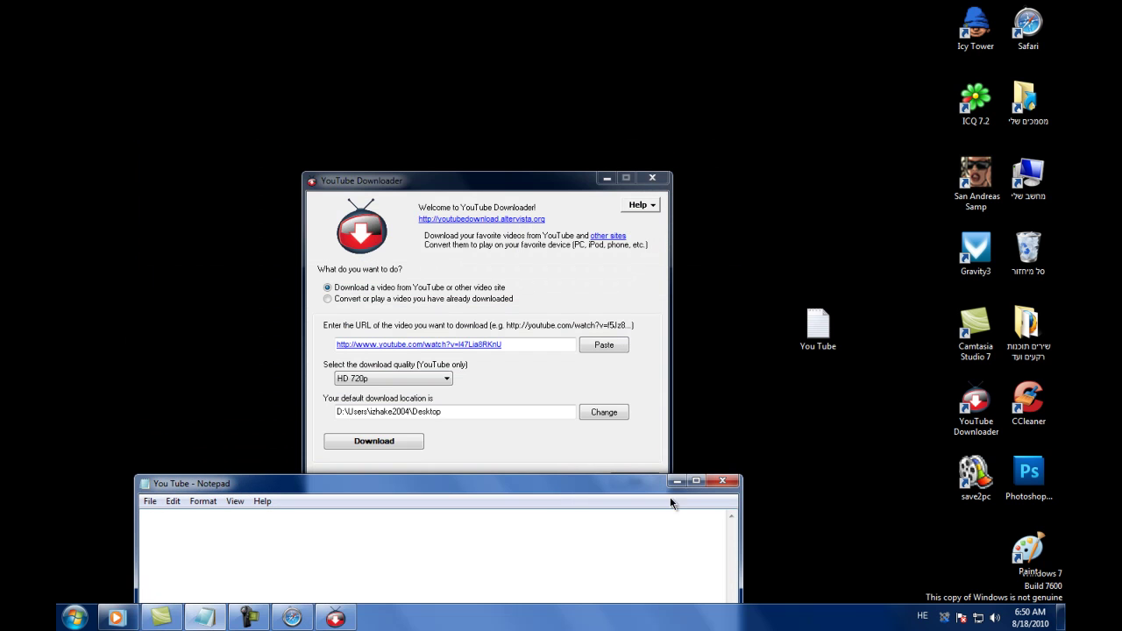
Step: Minimize Notepad and view the available download quality options in YouTube Downloader
click(681, 408)
click(402, 378)
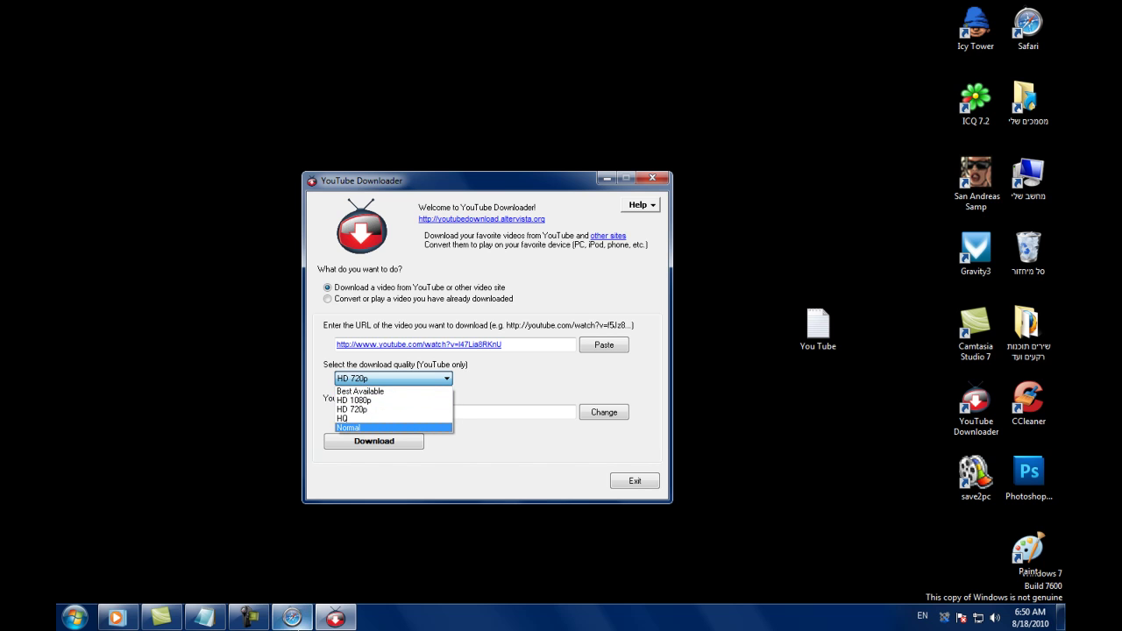
Step: Write the Hebrew note "בוחרים איכות אני ממליץ על HD 720p" in Notepad and erase it again
click(204, 617)
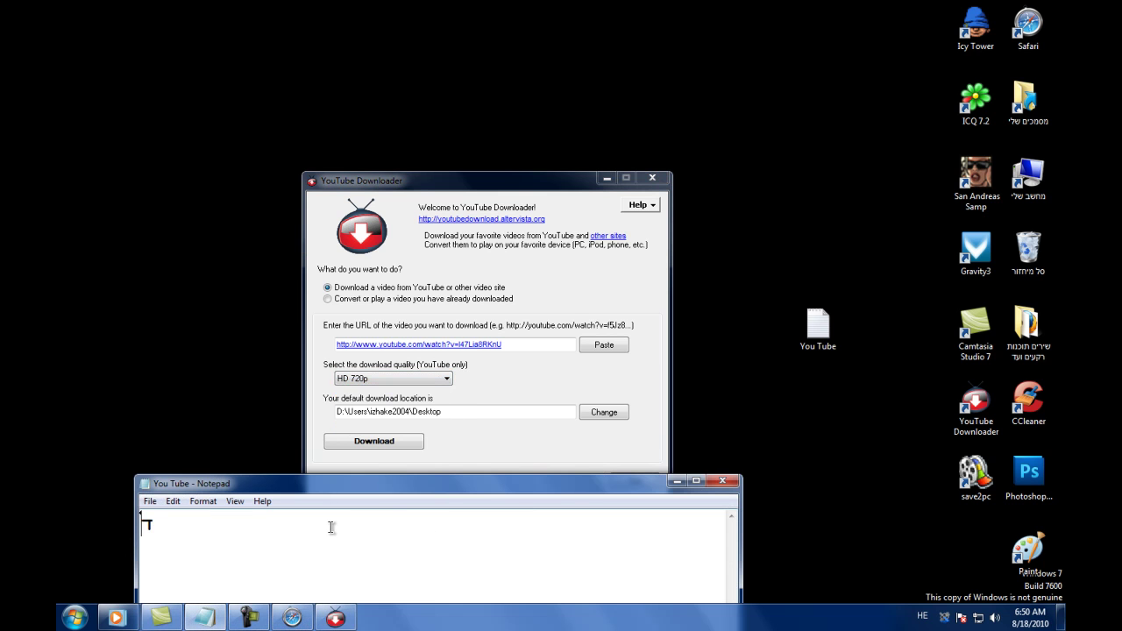
text(בוחרים איכות אני ממליץ על HD 720)
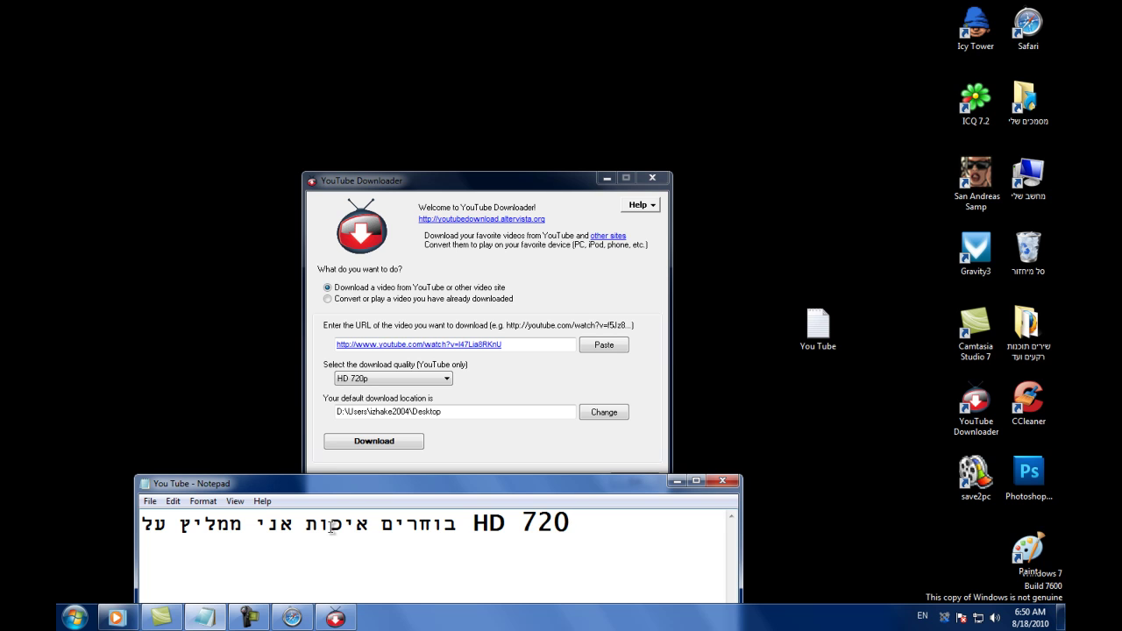
drag(617, 534, 455, 521)
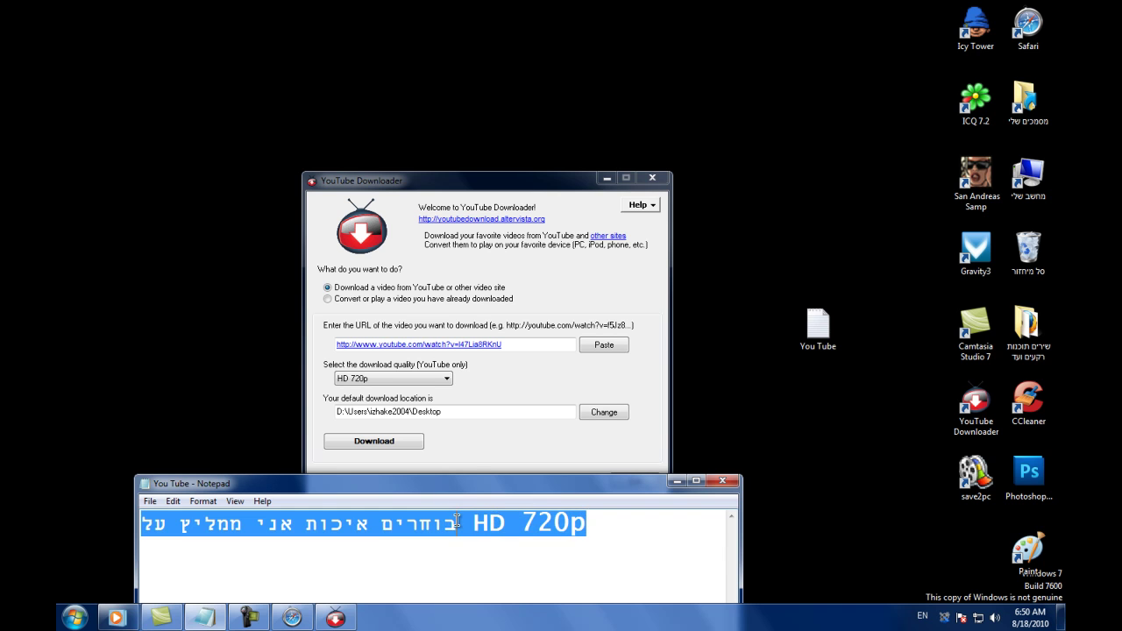
key(Delete)
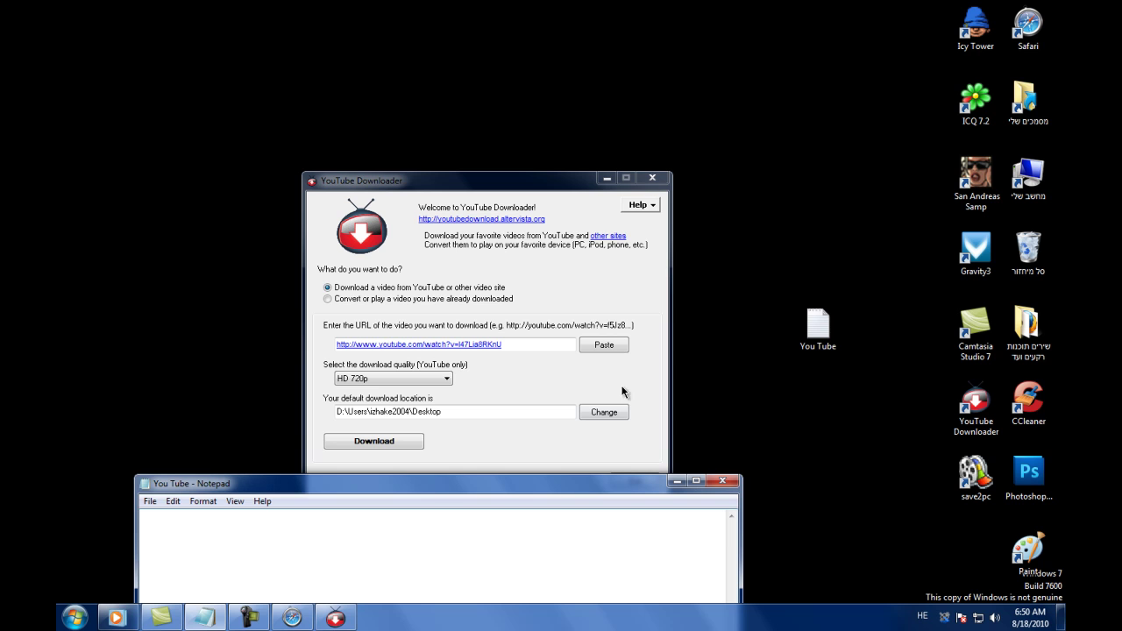
Step: Browse for the default download folder in YouTube Downloader and pick Desktop
click(604, 412)
click(490, 236)
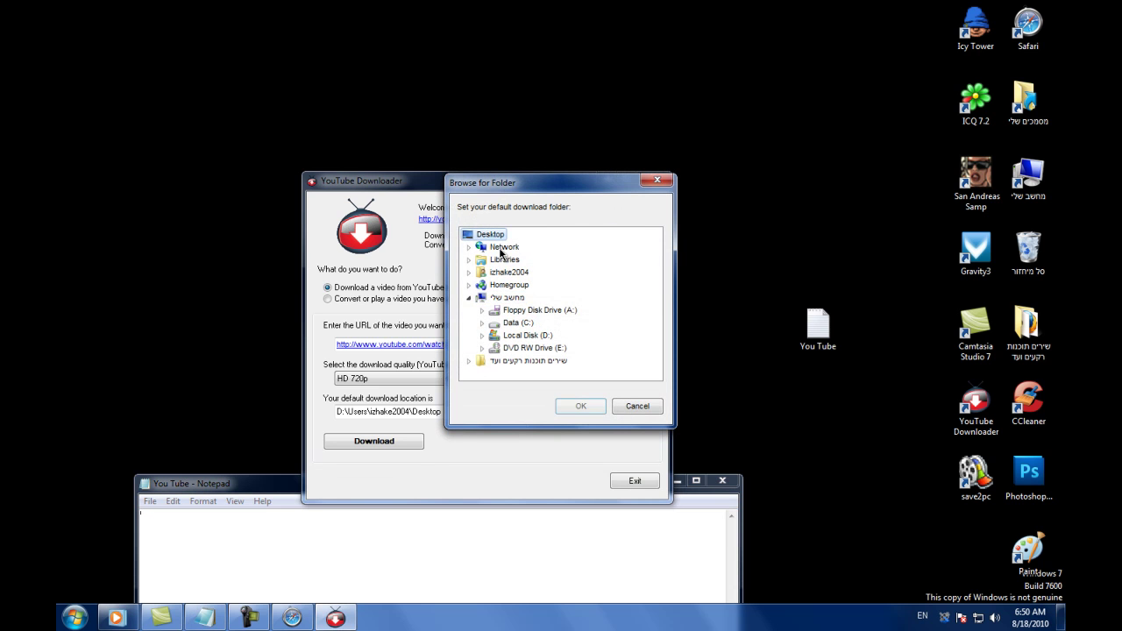
click(574, 409)
click(627, 360)
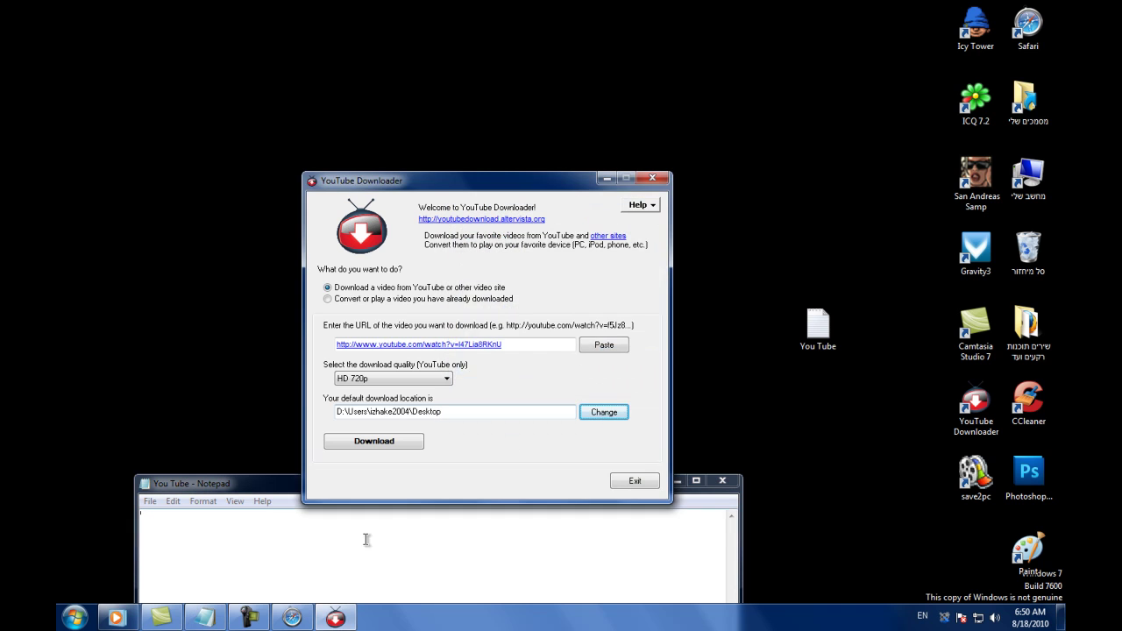
Step: Write the Hebrew note "תשמרו בשולחן עבודה" in Notepad and erase it again
click(366, 539)
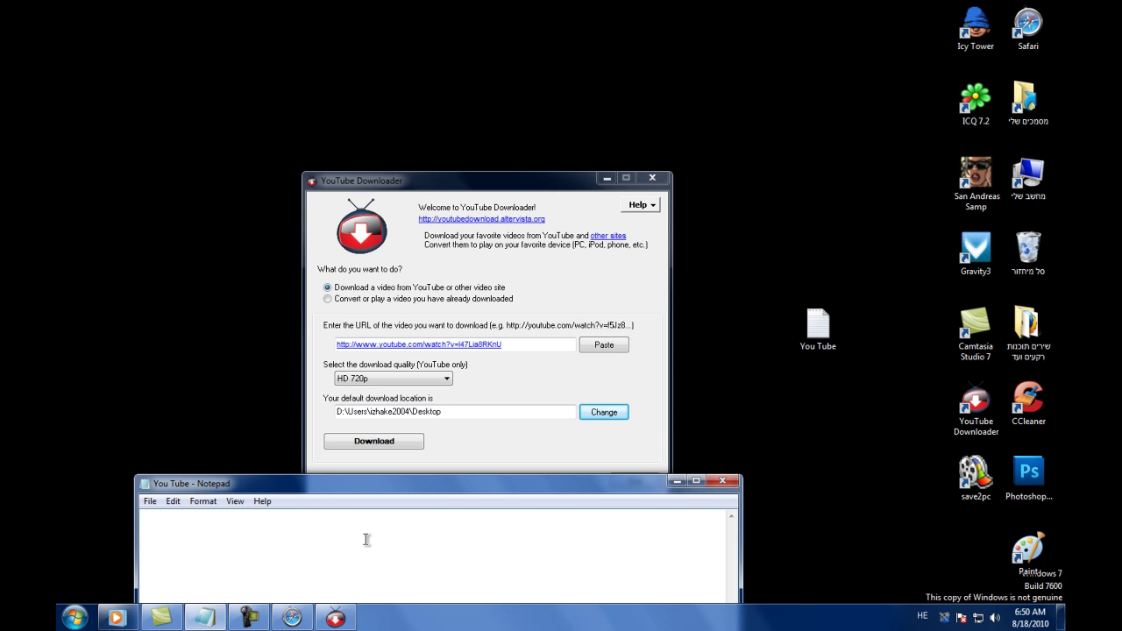
text(תשמרו בשול)
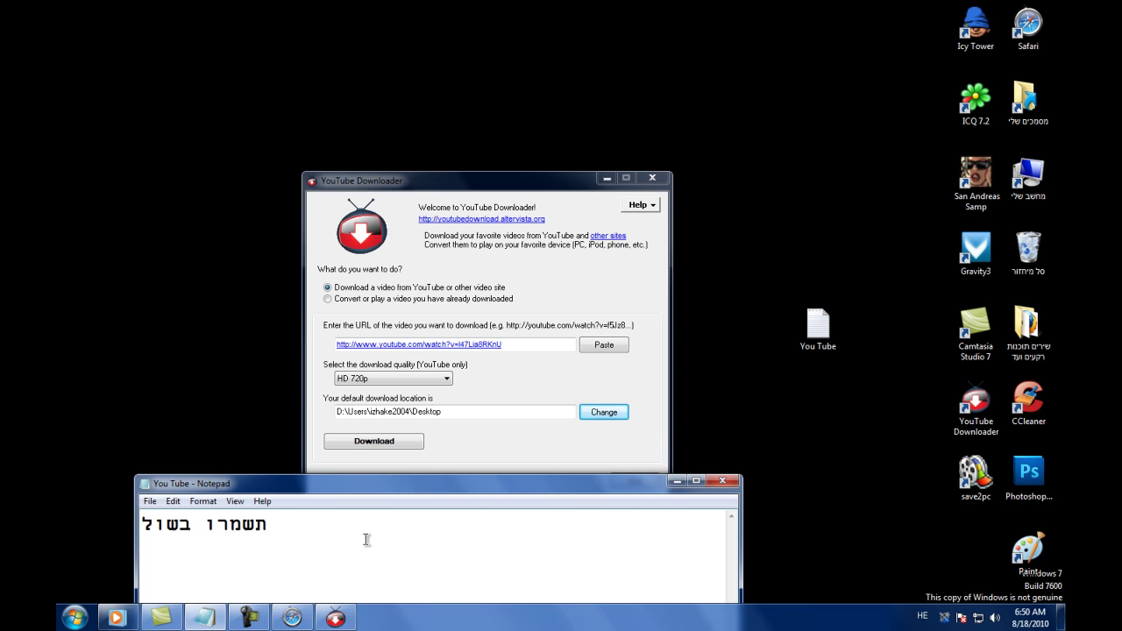
text(חן עבודה)
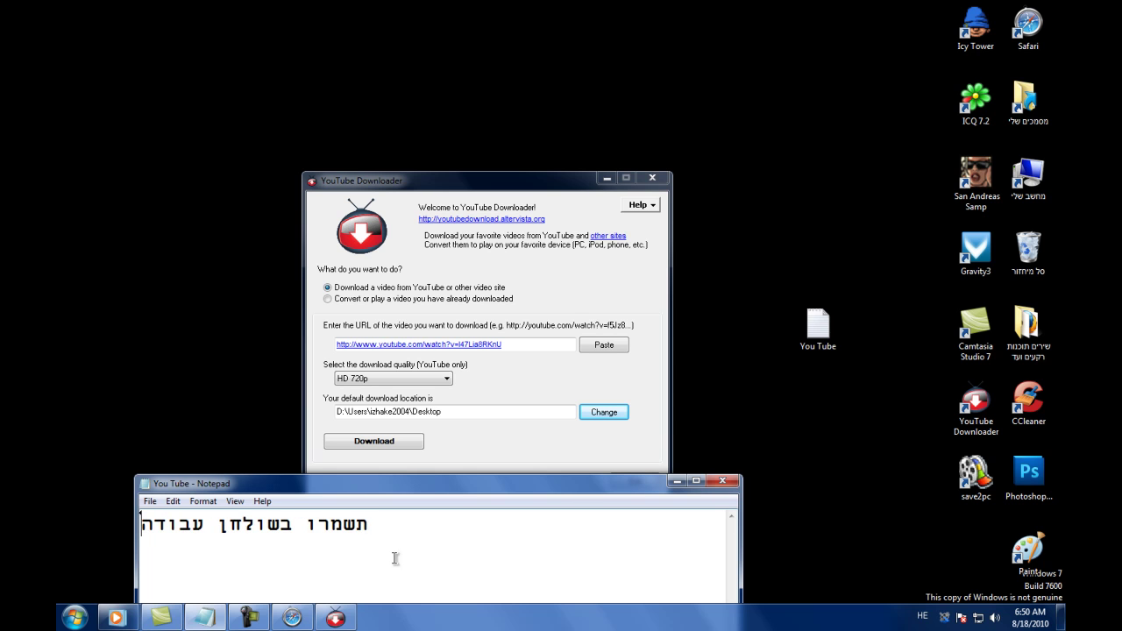
key(ctrl+a)
key(Delete)
Step: Move the Notepad window slightly lower and start downloading the video in YouTube Downloader
mouse_move(293, 482)
mouse_down()
mouse_move(275, 260)
mouse_move(61, 539)
mouse_move(330, 510)
mouse_up()
click(384, 447)
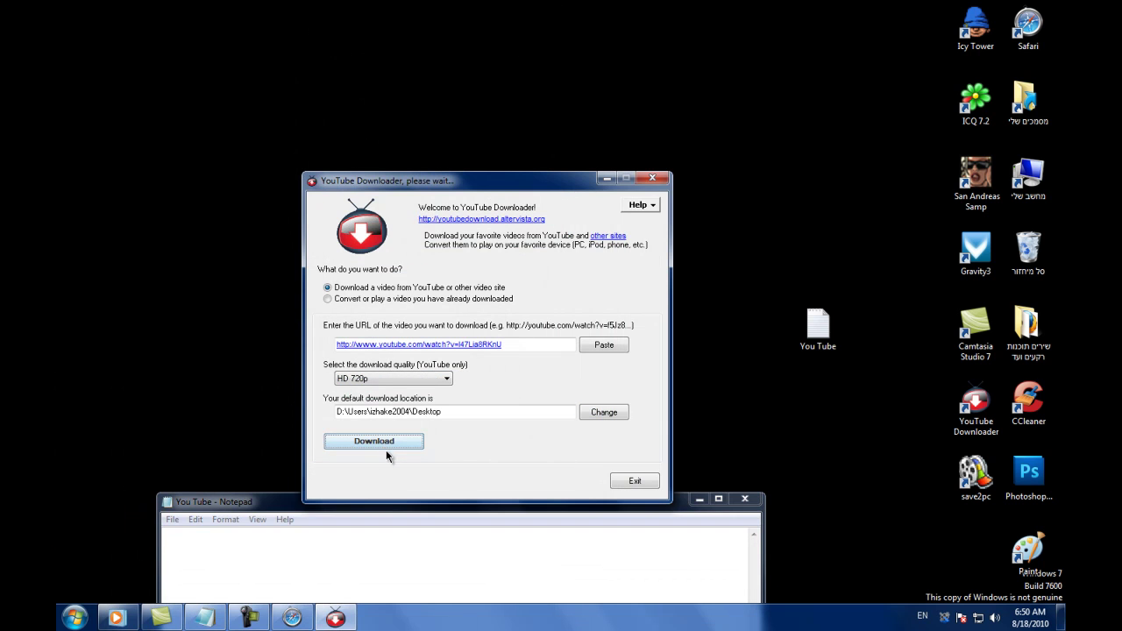
Step: Remove the stray letters from the suggested file name and save the video as an MP4 on the Desktop
click(255, 502)
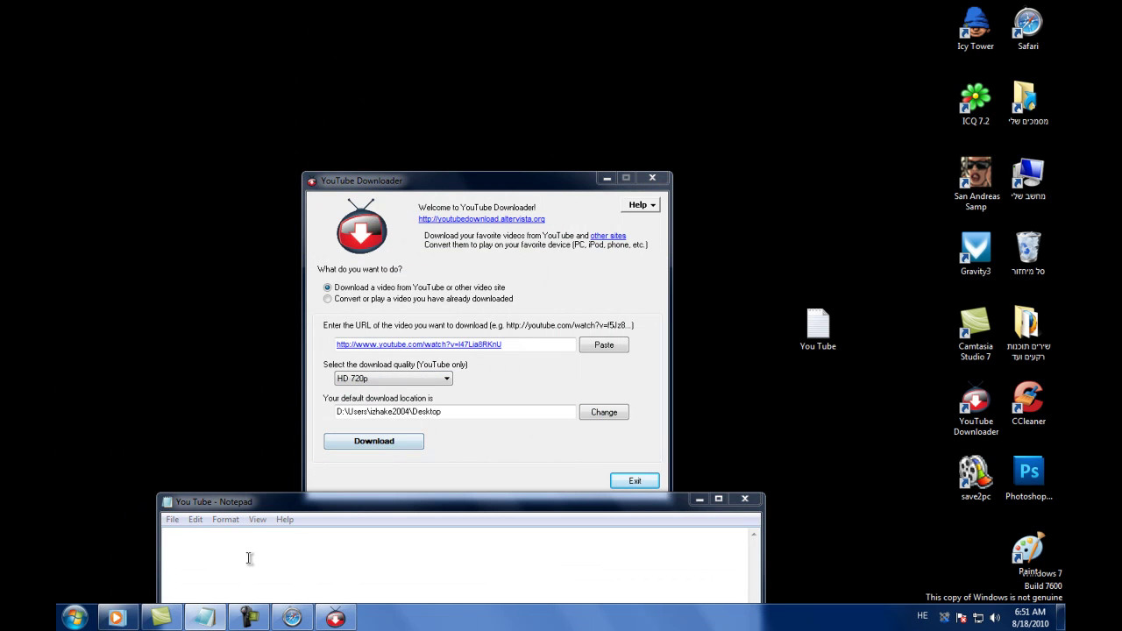
text(1)
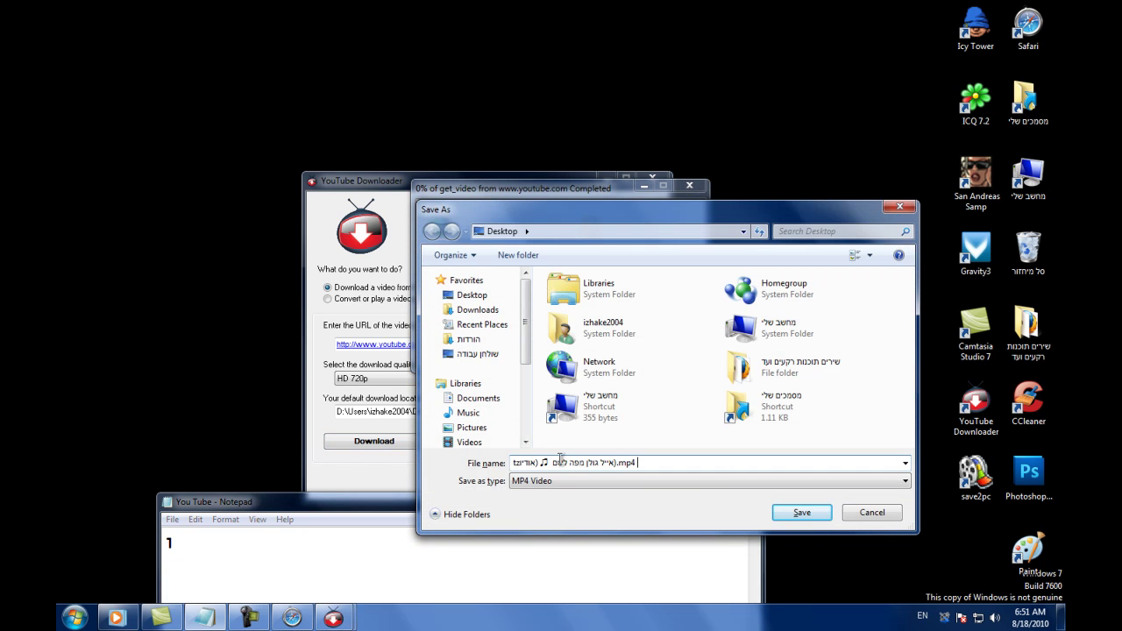
click(515, 462)
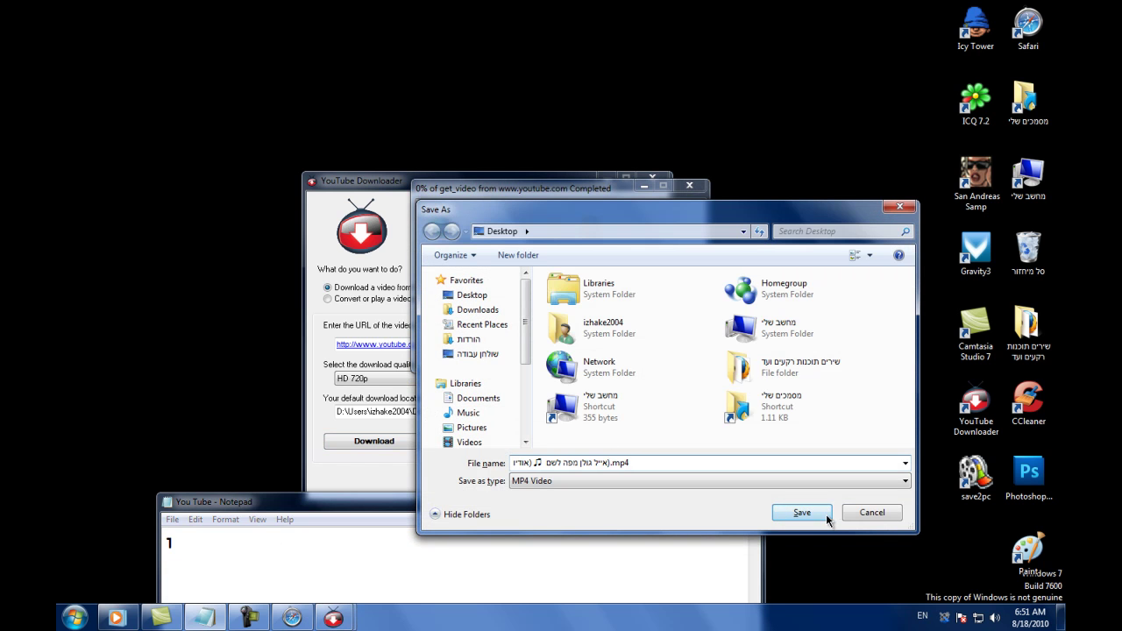
click(469, 294)
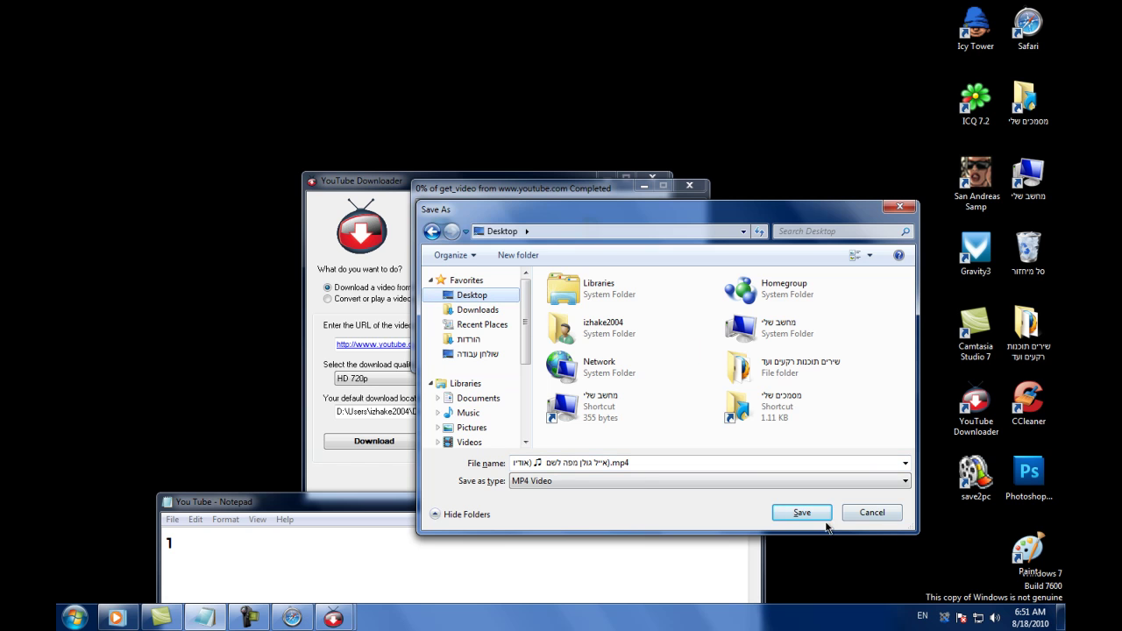
click(799, 512)
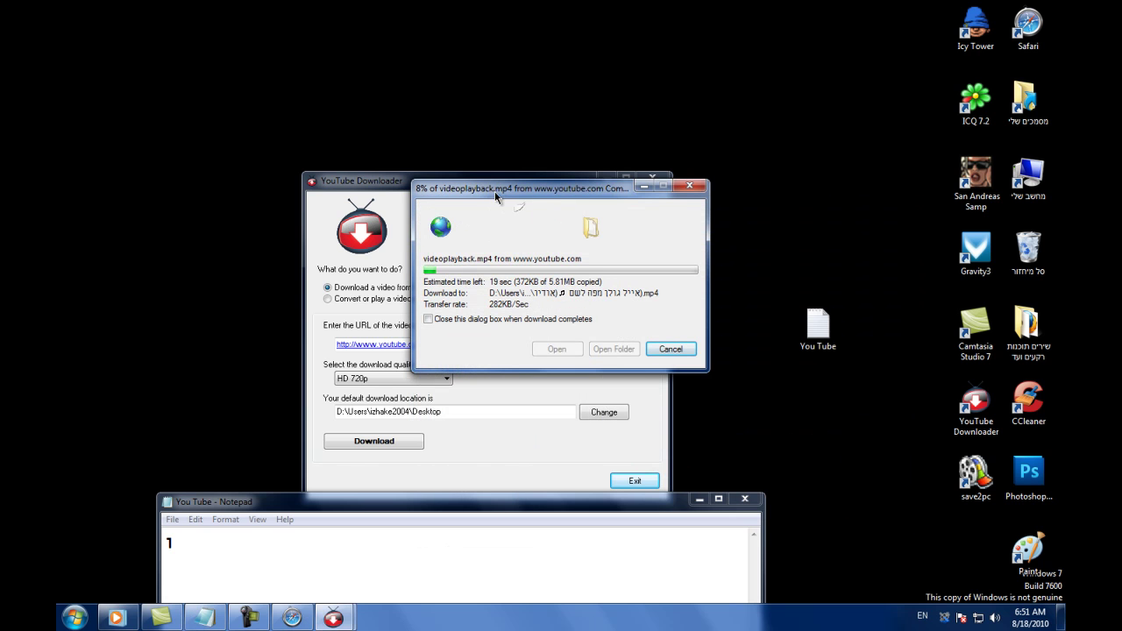
Step: Write the Hebrew note "ואז תורידו" in Notepad and erase it again
click(330, 538)
key(BackSpace)
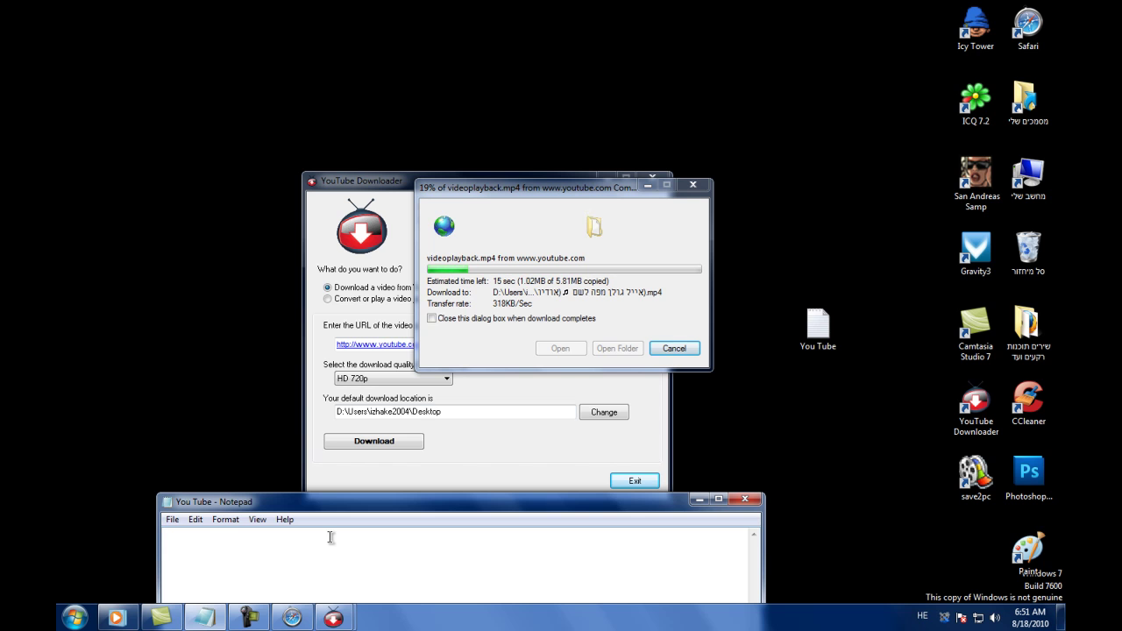
text(ואז תורידו)
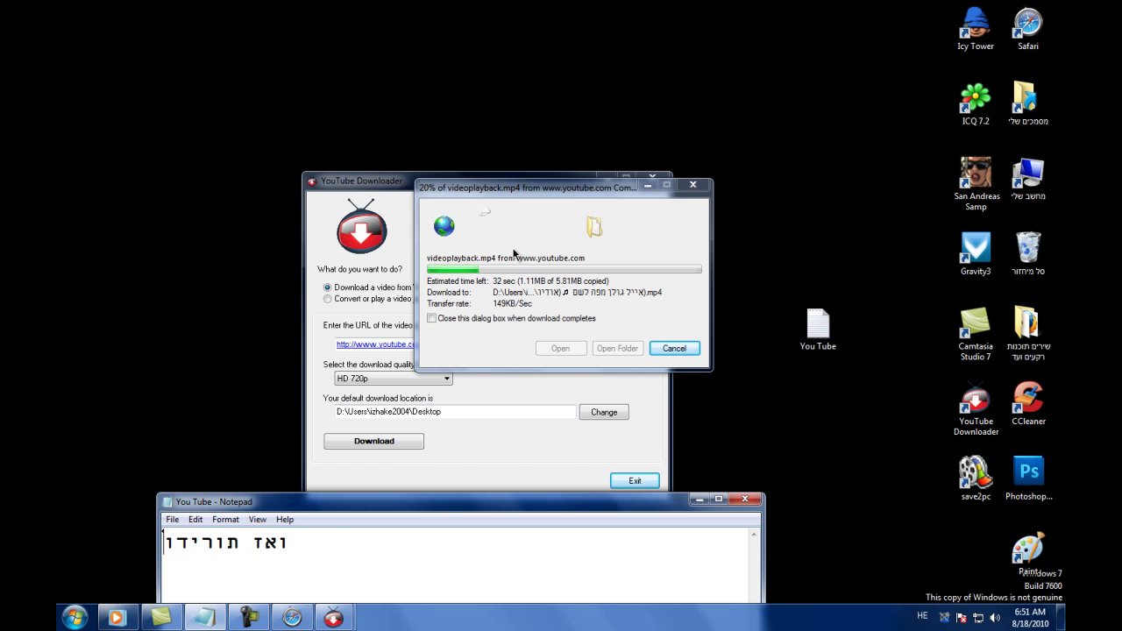
drag(293, 542, 154, 535)
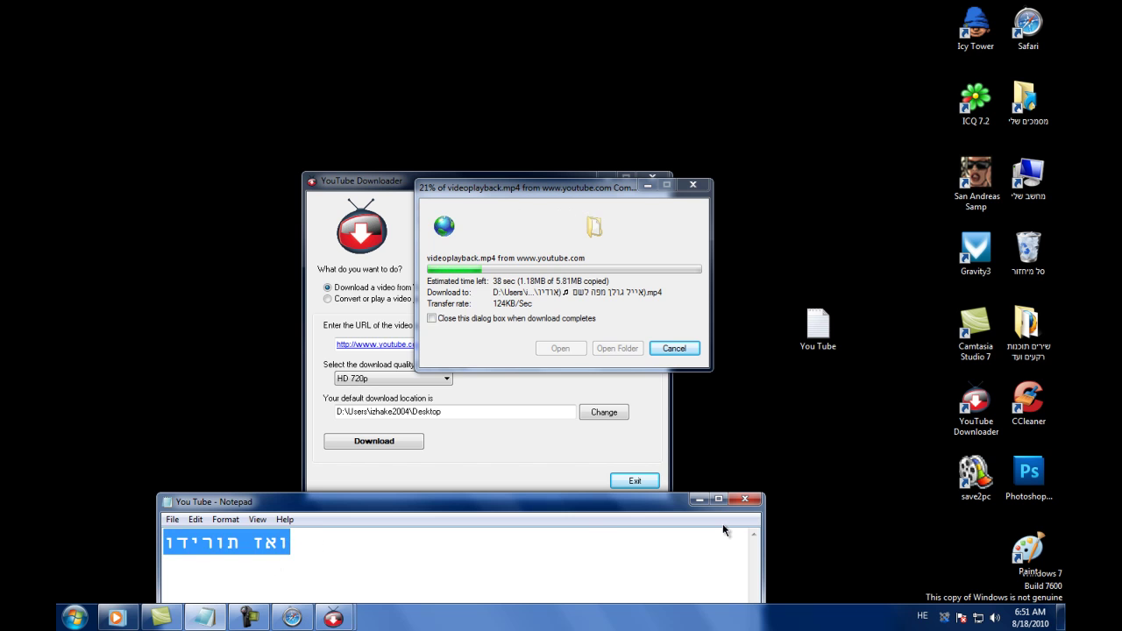
key(BackSpace)
Step: Minimize the Notepad window and move the download progress window closer to the middle of the desktop
drag(452, 507, 430, 321)
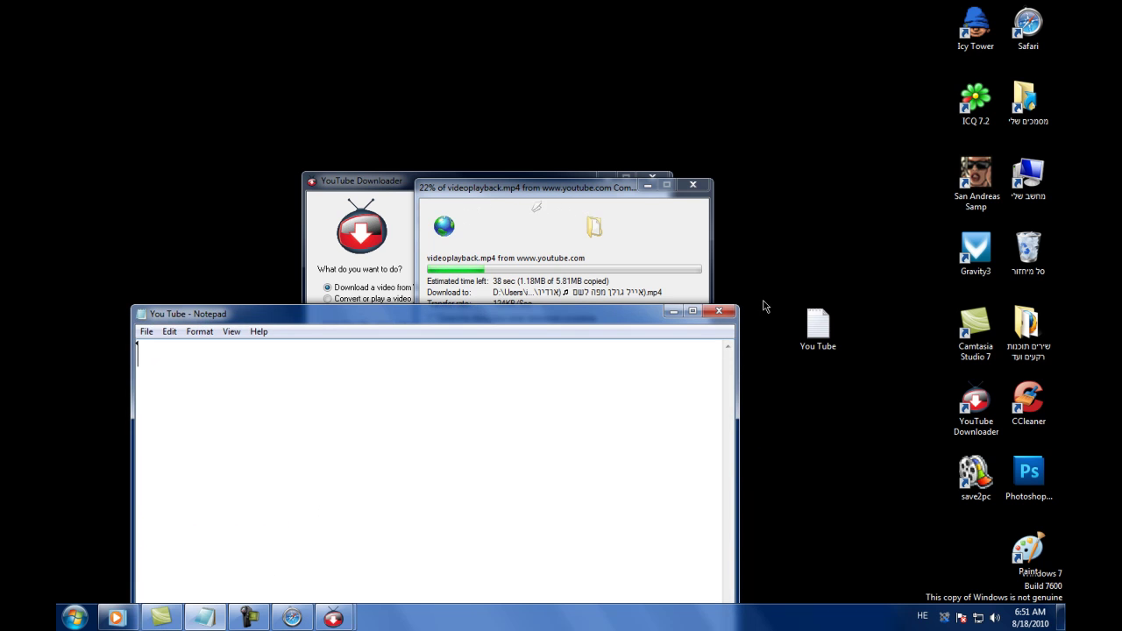
click(673, 312)
drag(465, 192, 428, 212)
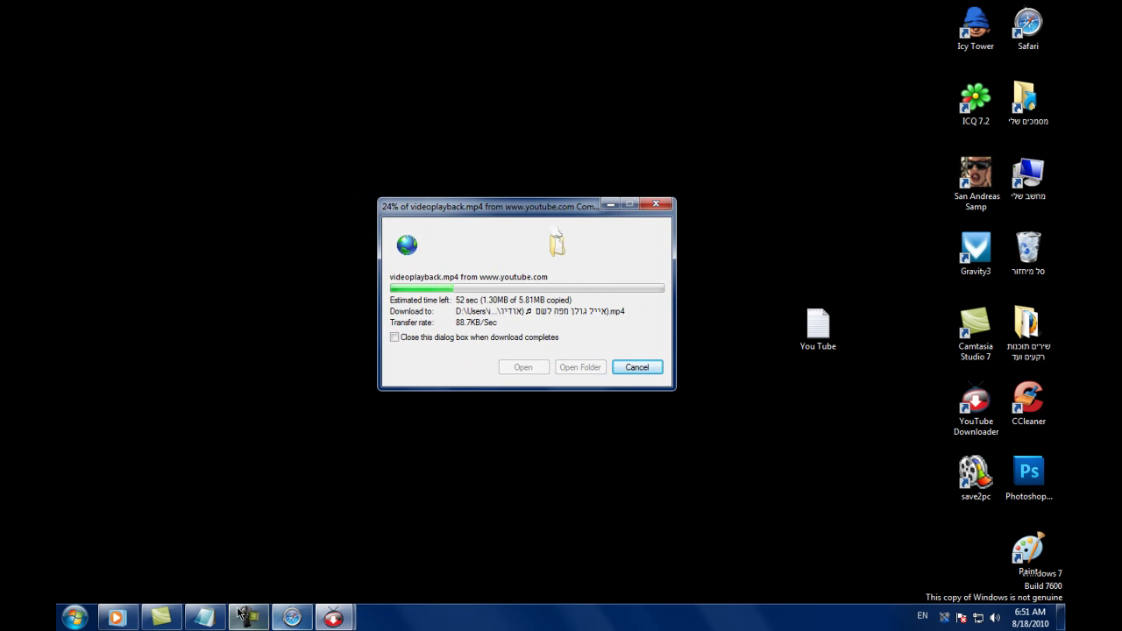
Step: Restore Notepad, write the Hebrew note "זהו***** נעבור לתוכנה מס' 2" on two lines and erase it again
click(204, 617)
text(זהו*)
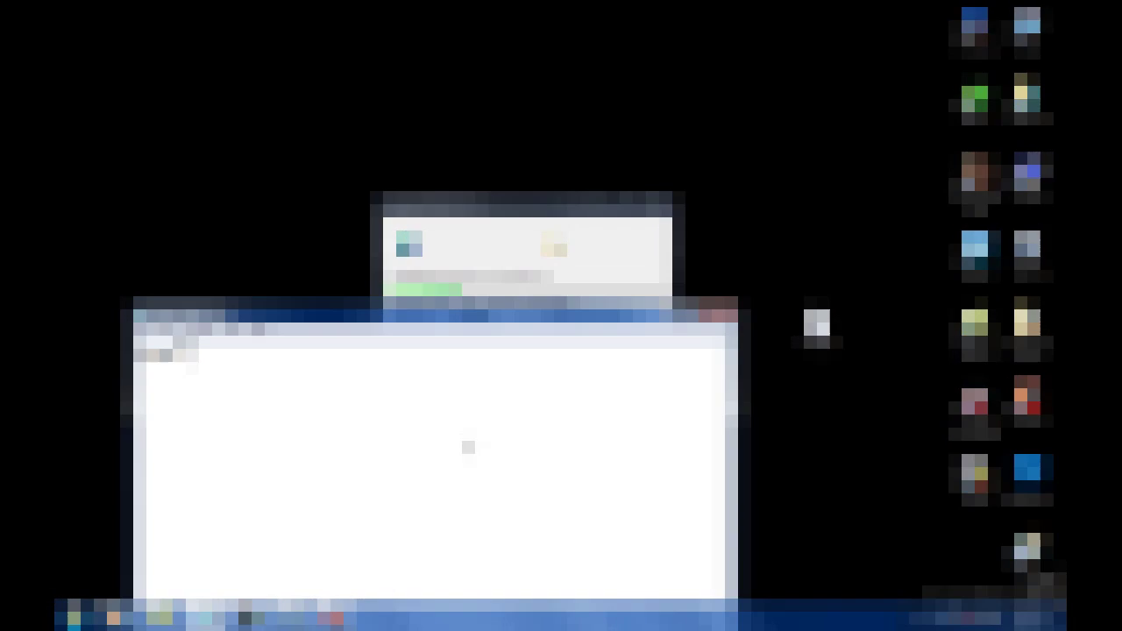
text(***)
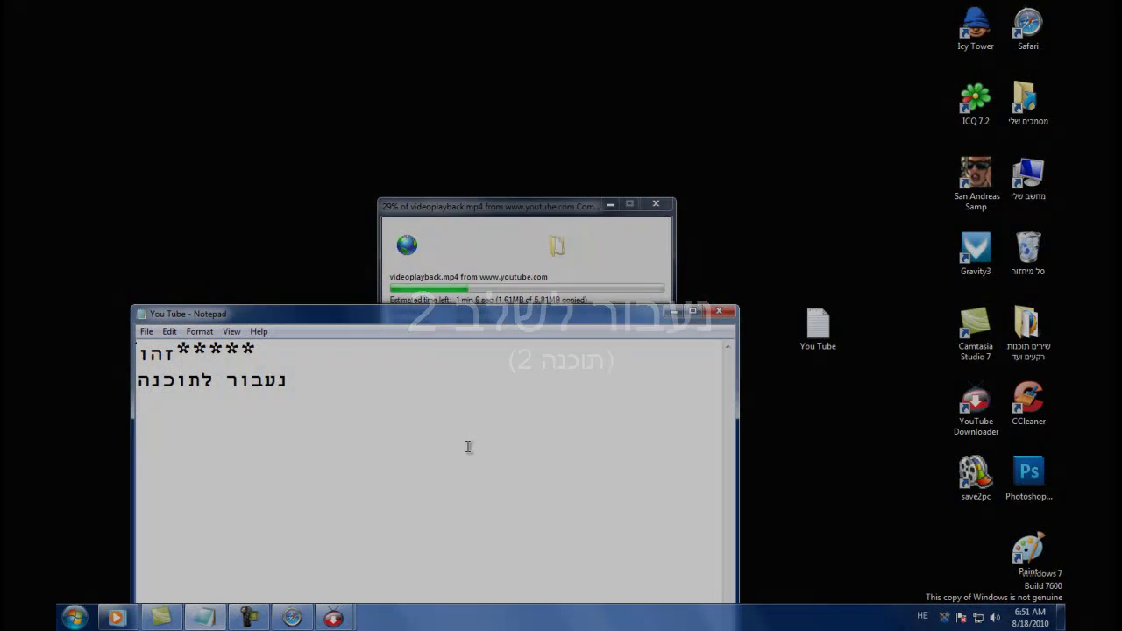
text(מס')
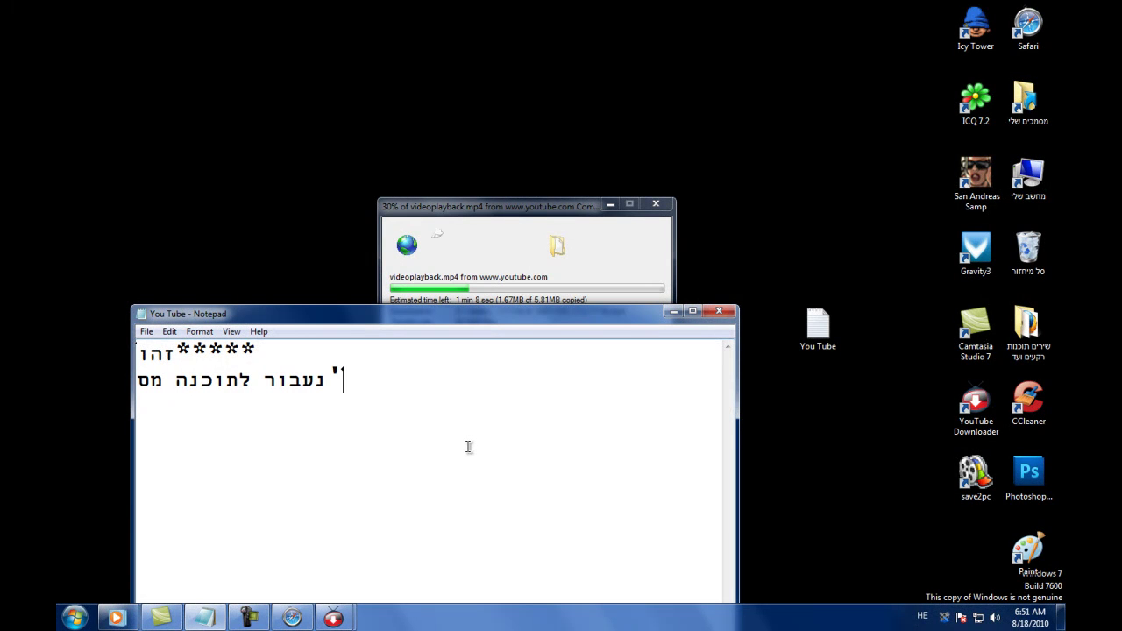
text(2)
drag(149, 381, 481, 400)
key(BackSpace)
key(BackSpace)
key(BackSpace)
key(BackSpace)
key(BackSpace)
key(BackSpace)
key(BackSpace)
key(BackSpace)
key(BackSpace)
key(BackSpace)
key(BackSpace)
key(BackSpace)
key(BackSpace)
key(BackSpace)
key(BackSpace)
key(BackSpace)
key(BackSpace)
key(BackSpace)
key(BackSpace)
key(BackSpace)
key(BackSpace)
key(BackSpace)
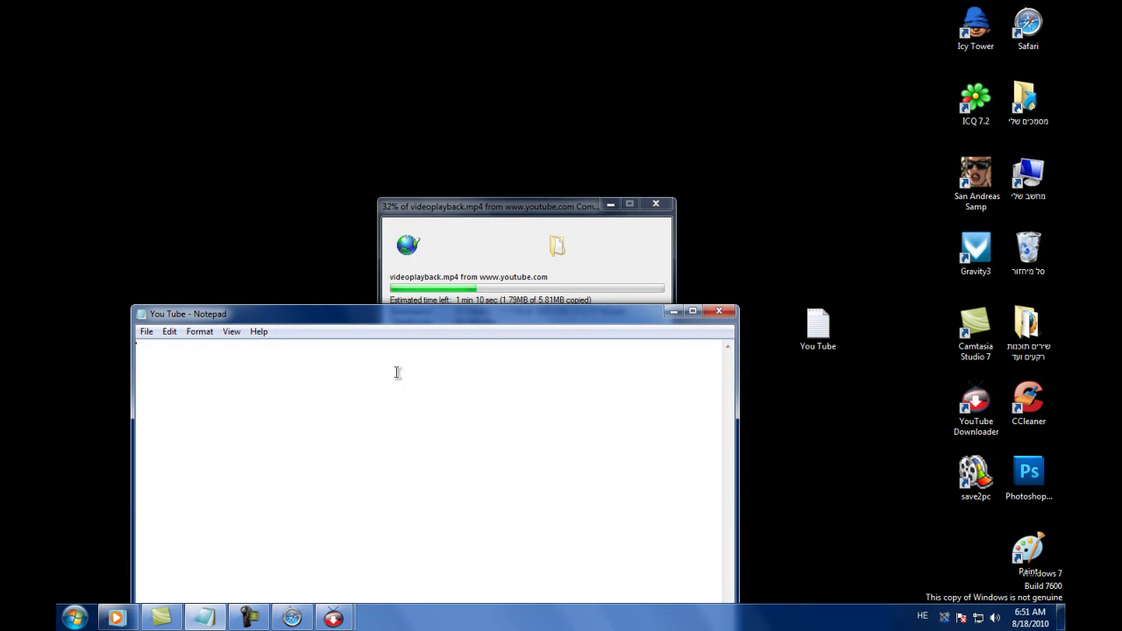
Step: Shift the Notepad window slightly and write the Hebrew line "אני ממליץ עלייה בחום!! אחת הטובות!"
drag(488, 316, 451, 325)
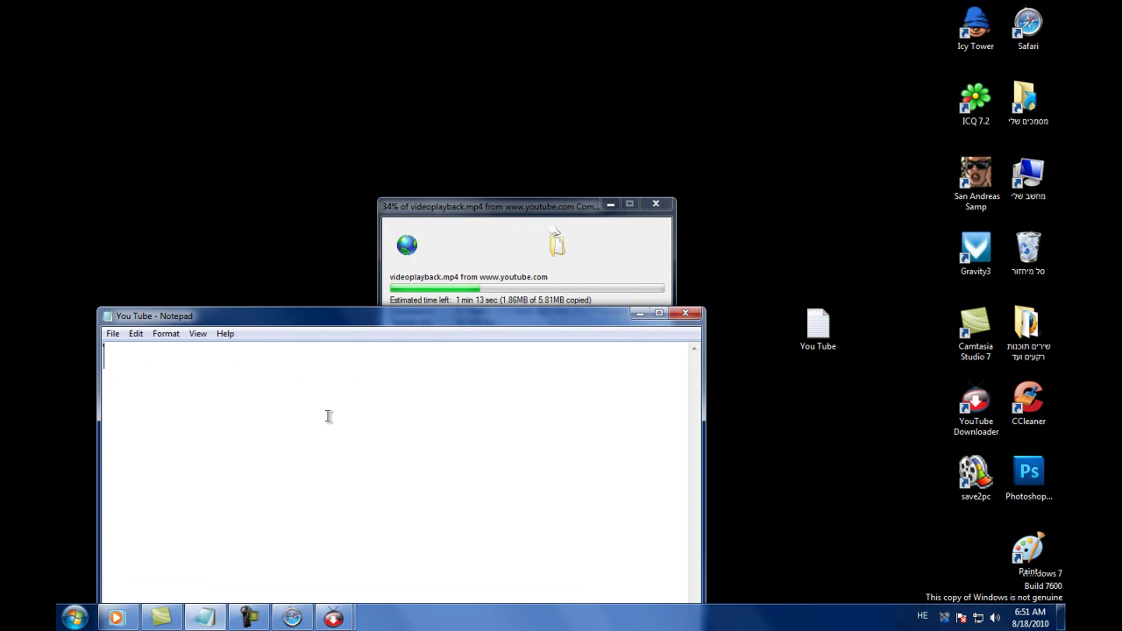
text(אני ממלי)
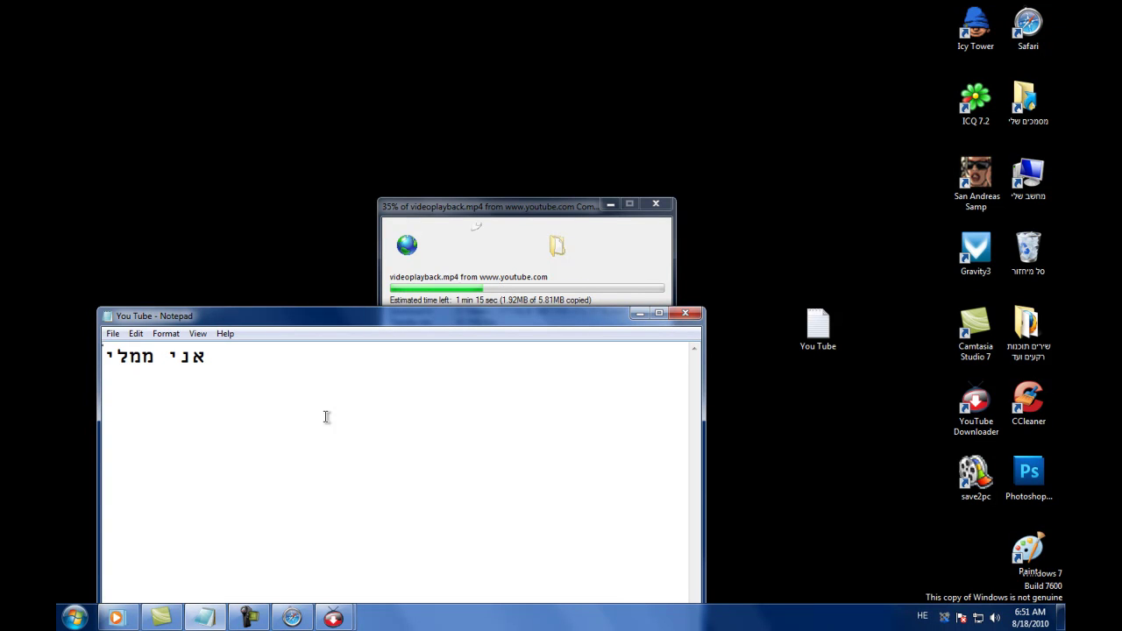
text(ץ עלייה )
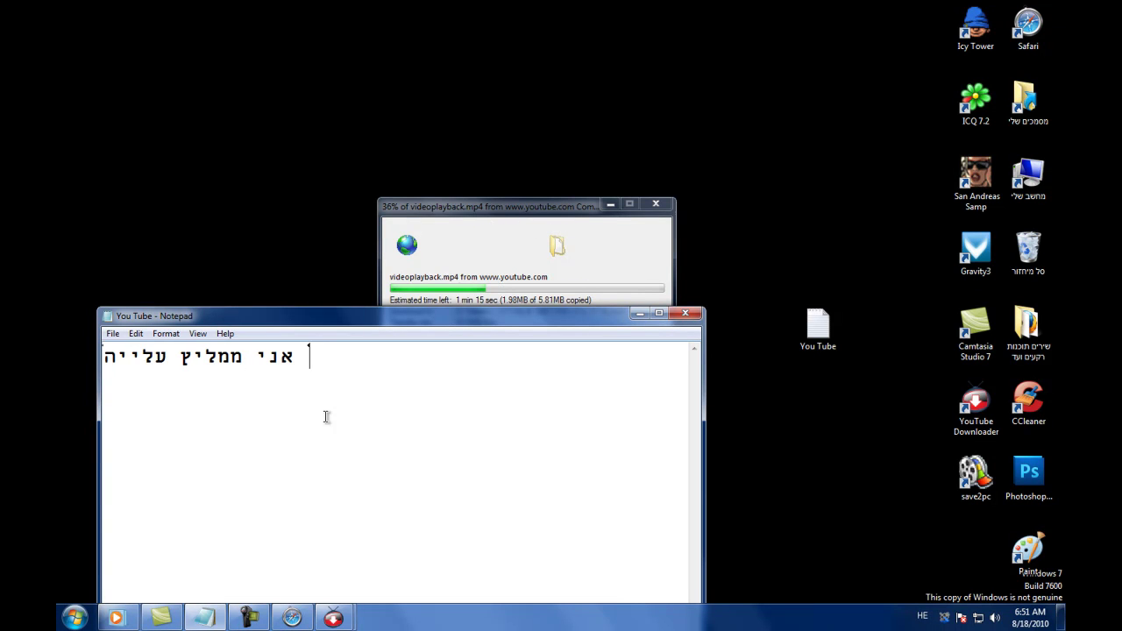
text(בחום!!)
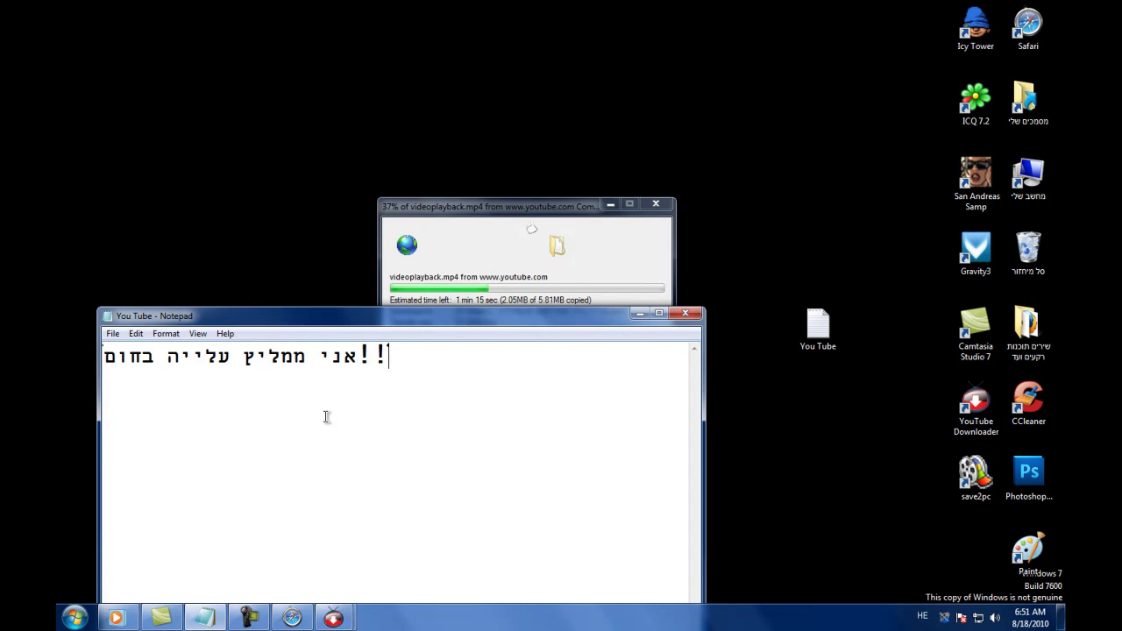
text( אחת ה)
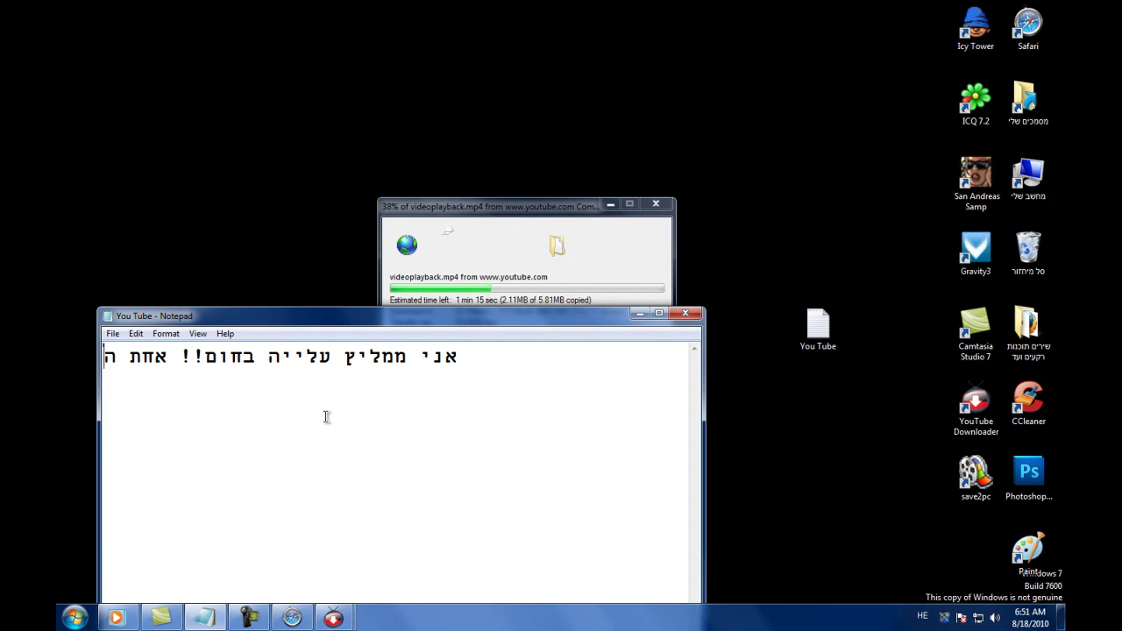
text(טובות!)
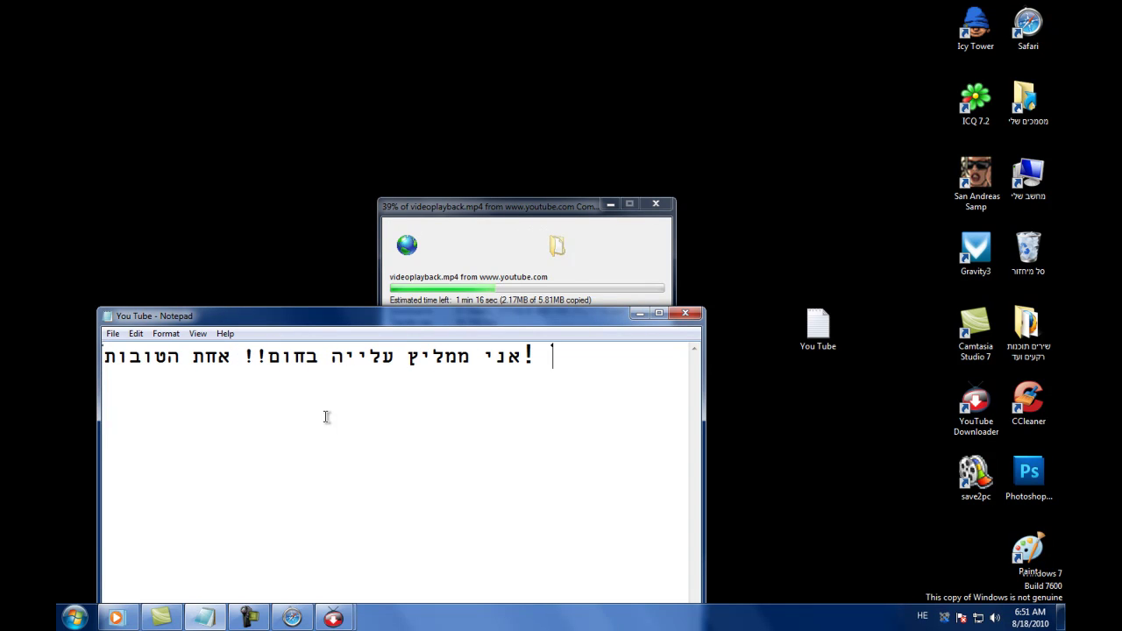
Step: Add a second Hebrew line in Notepad reading "יש לה אפשרות להוריד מ יותר מ20 אתרים כולל מגה וידיאו"
text(יש לה)
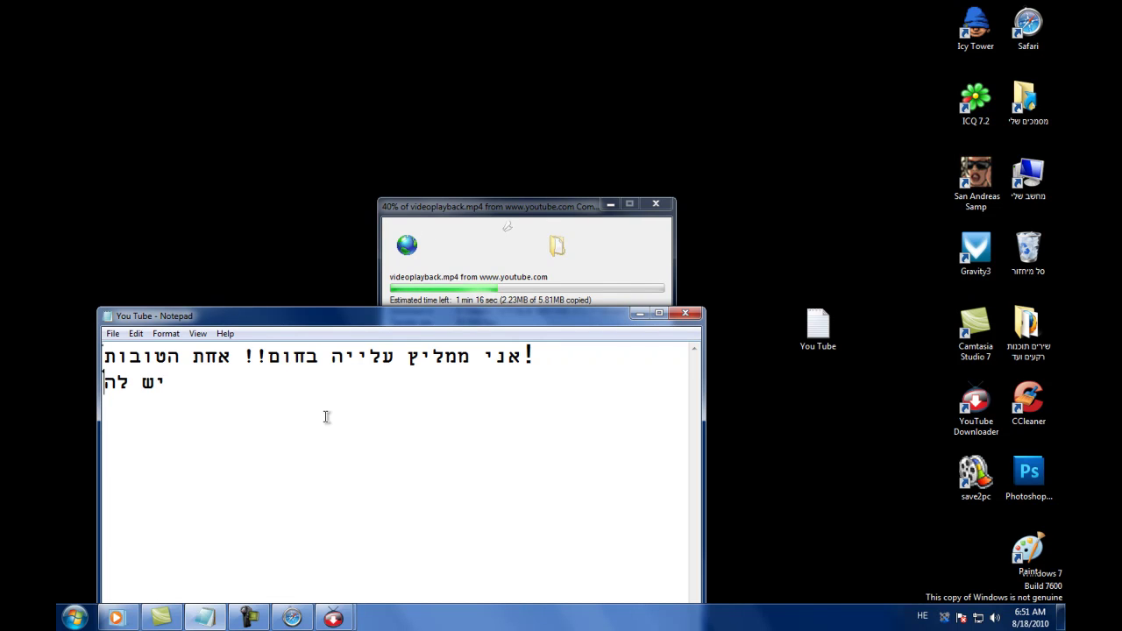
text( אפשרות )
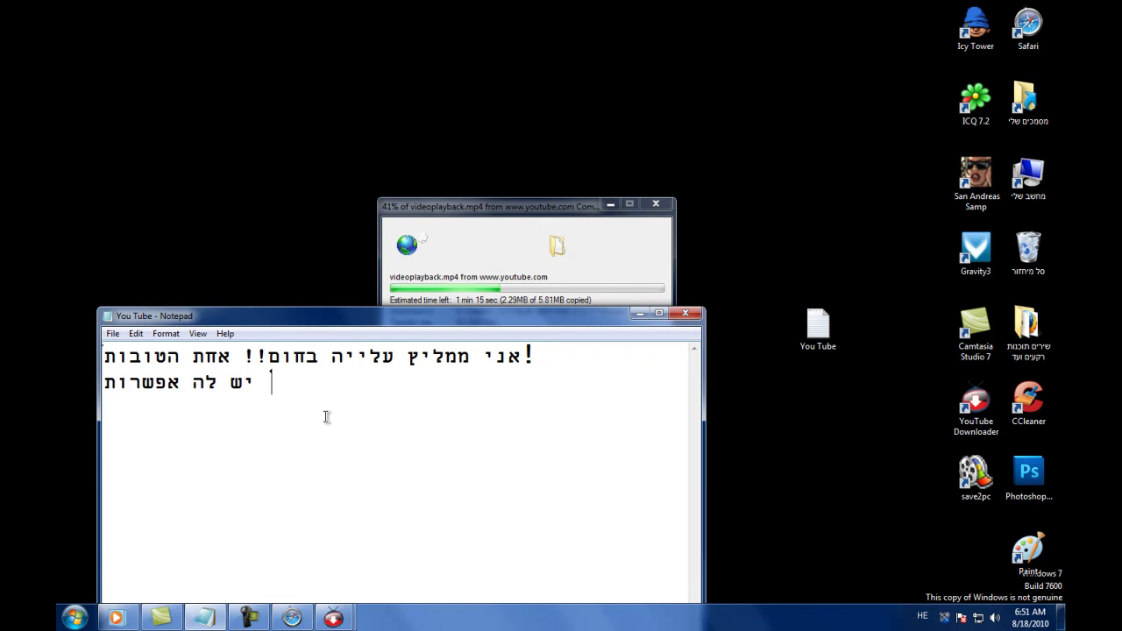
text(להוריד מ)
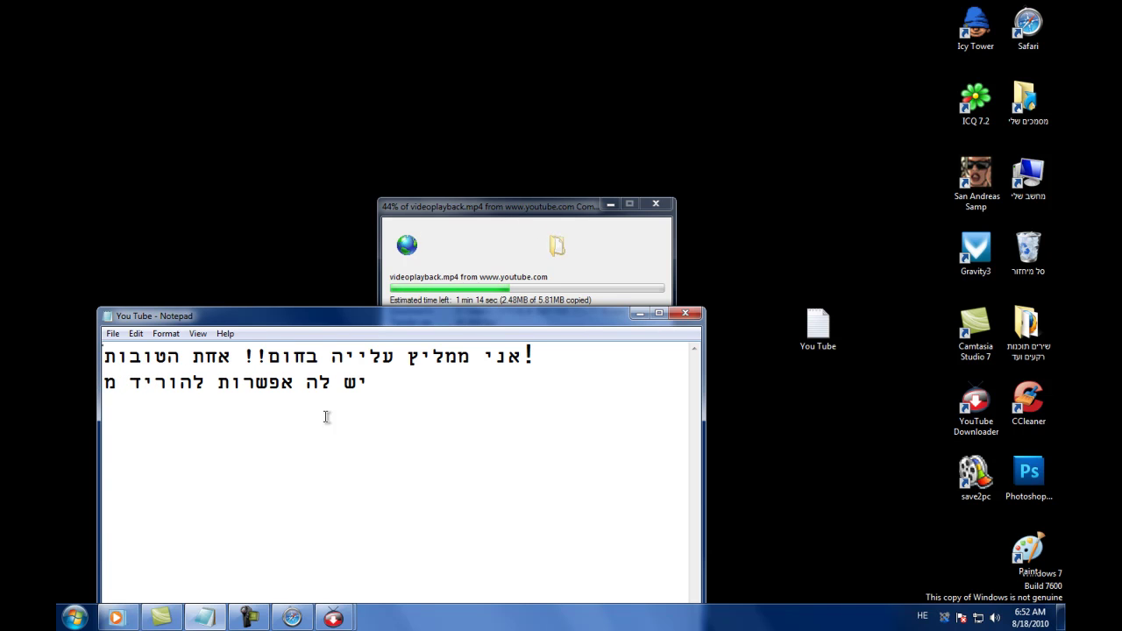
text(יותר מ)
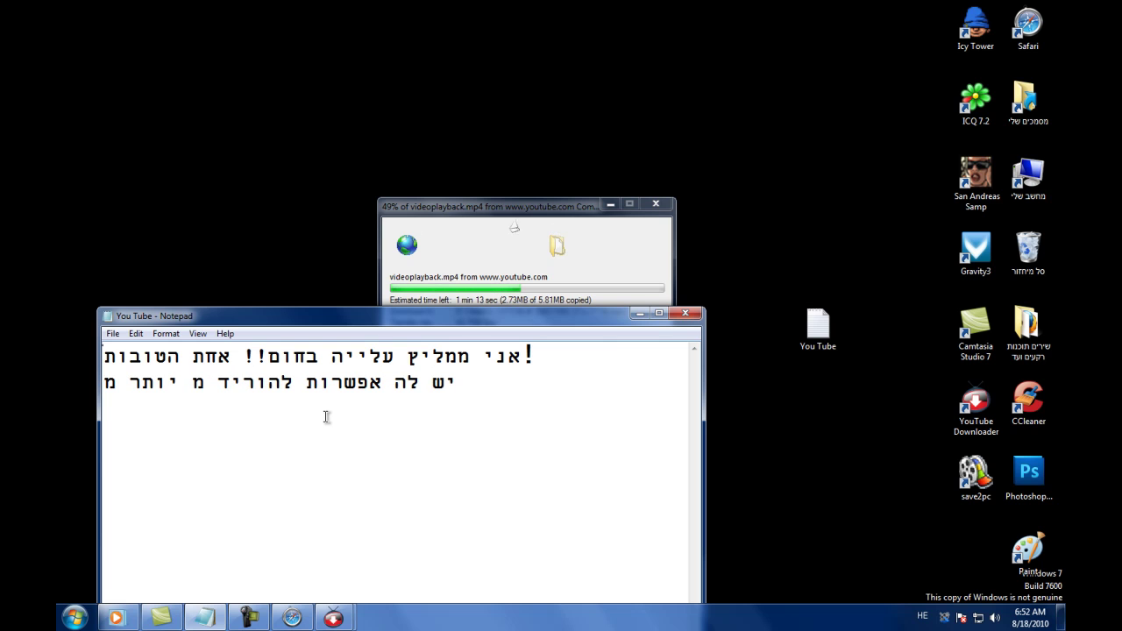
text(10)
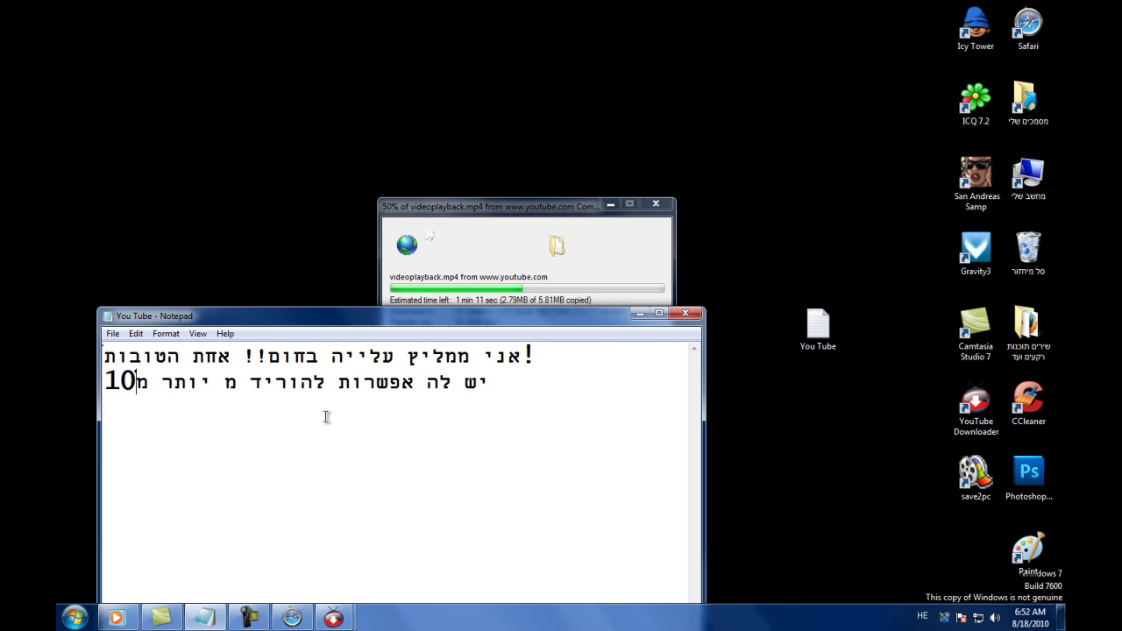
key(BackSpace)
key(BackSpace)
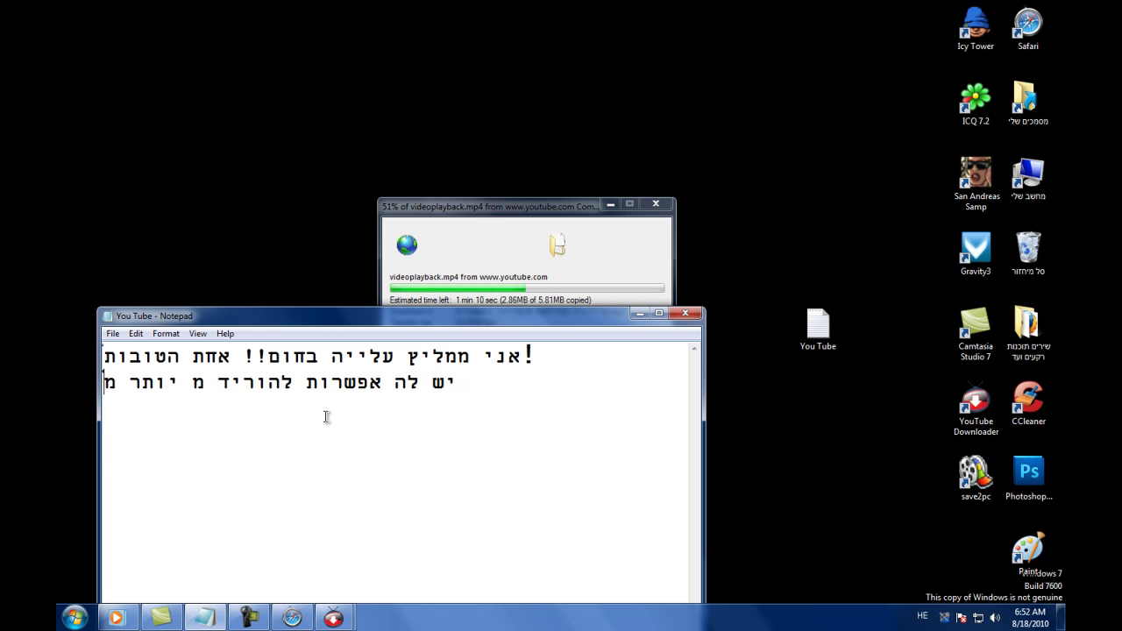
text(20 יש)
key(BackSpace)
text(אתרי)
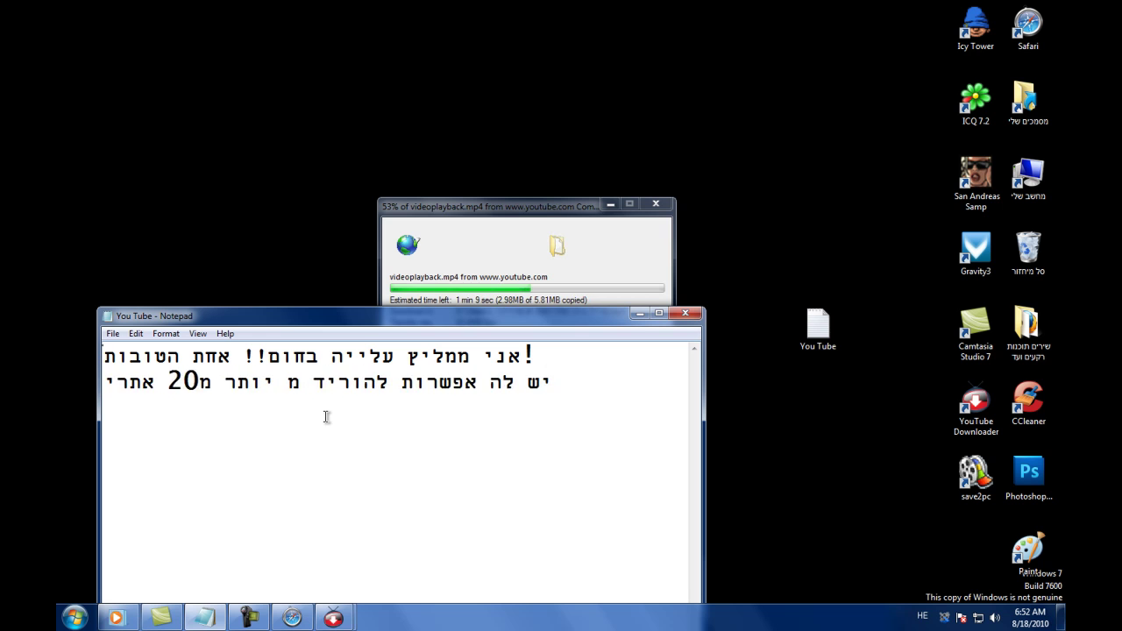
text(ם כול)
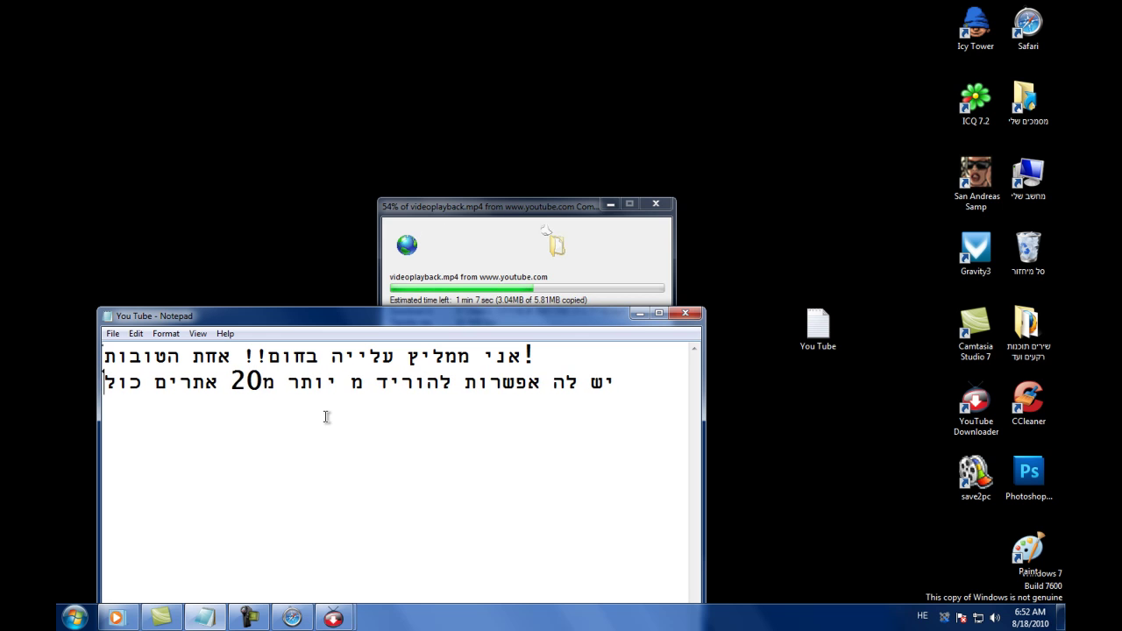
text(ל מגה וידיאו)
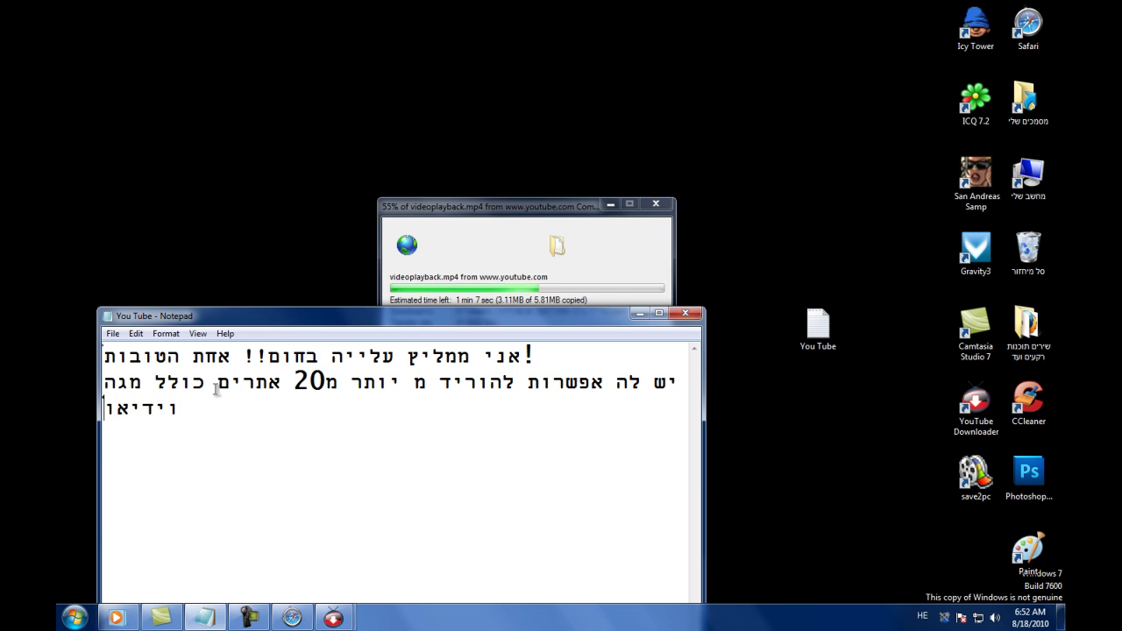
Step: Erase the whole recommendation note from Notepad, leaving the document empty
shift+click(158, 410)
key(ctrl+a)
text(אני)
key(BackSpace)
key(BackSpace)
key(BackSpace)
Step: Separate the Notepad and download progress windows, minimize the progress window and move Notepad back up
drag(494, 311, 530, 313)
click(603, 258)
click(413, 366)
drag(344, 326, 277, 364)
drag(497, 212, 512, 53)
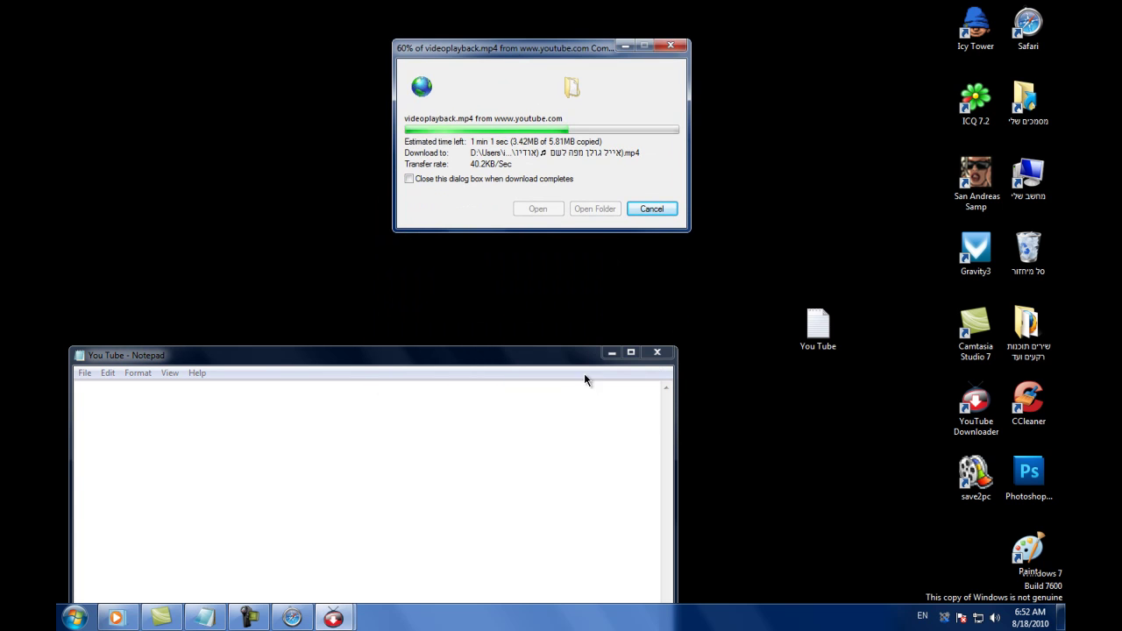
click(627, 50)
drag(508, 358, 553, 258)
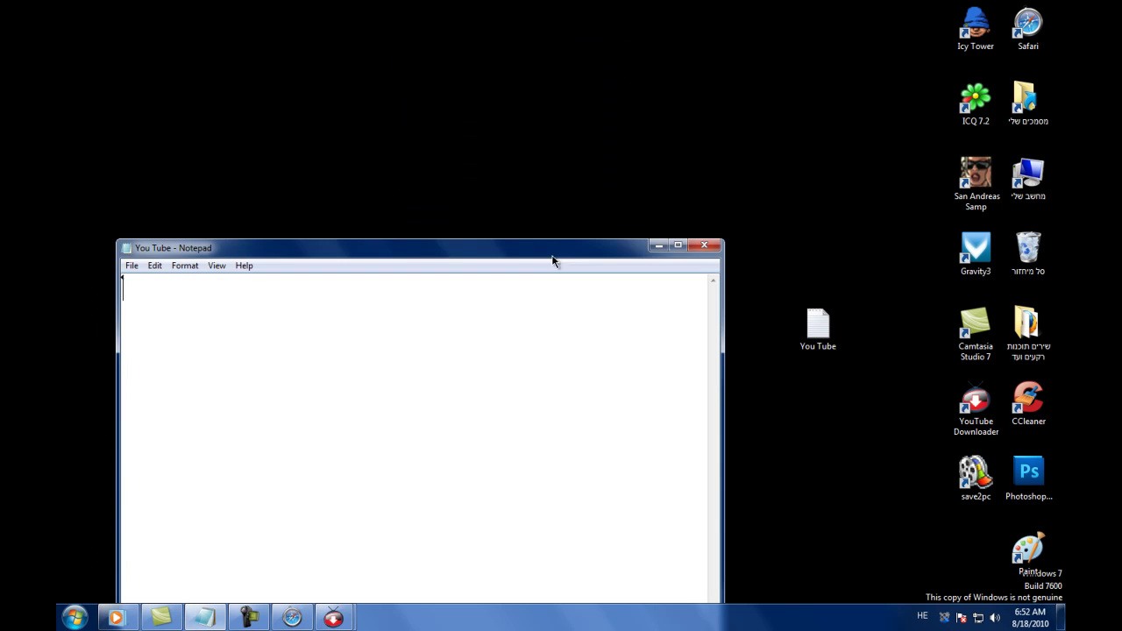
Step: Try to exit YouTube Downloader, decline stopping the active download, and minimize the program, leaving Notepad slightly higher on the desktop
click(333, 618)
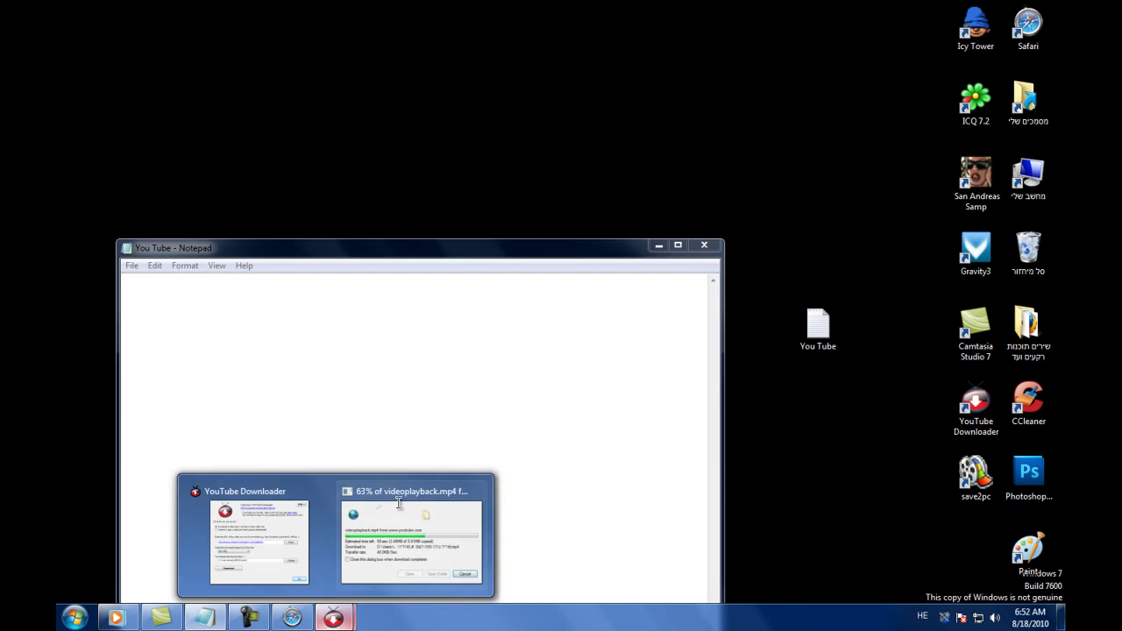
click(252, 542)
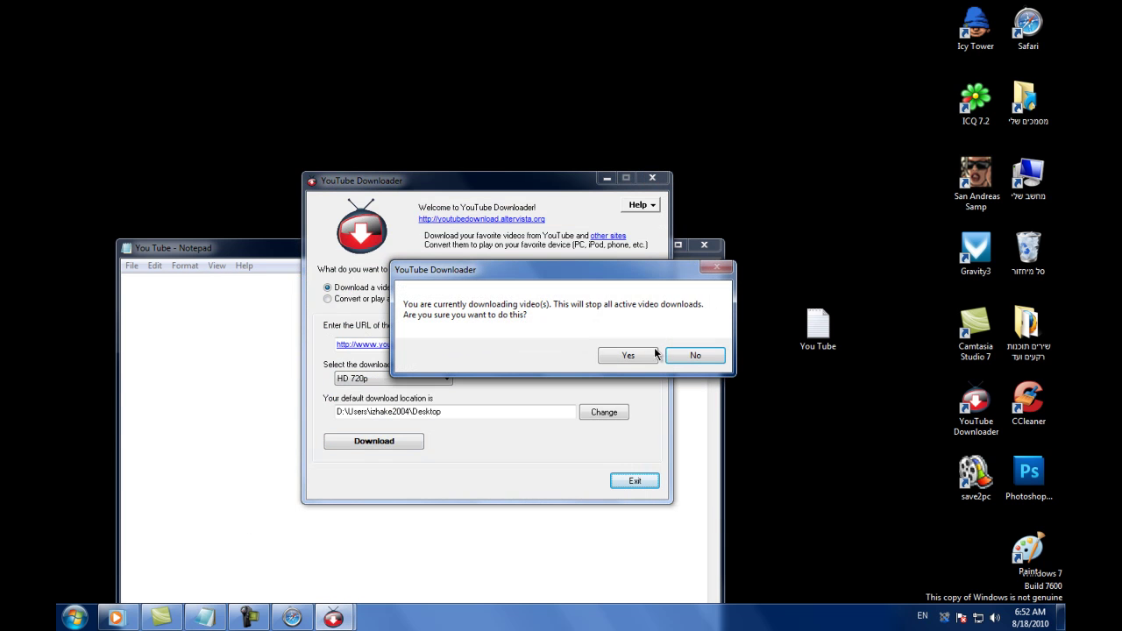
click(695, 356)
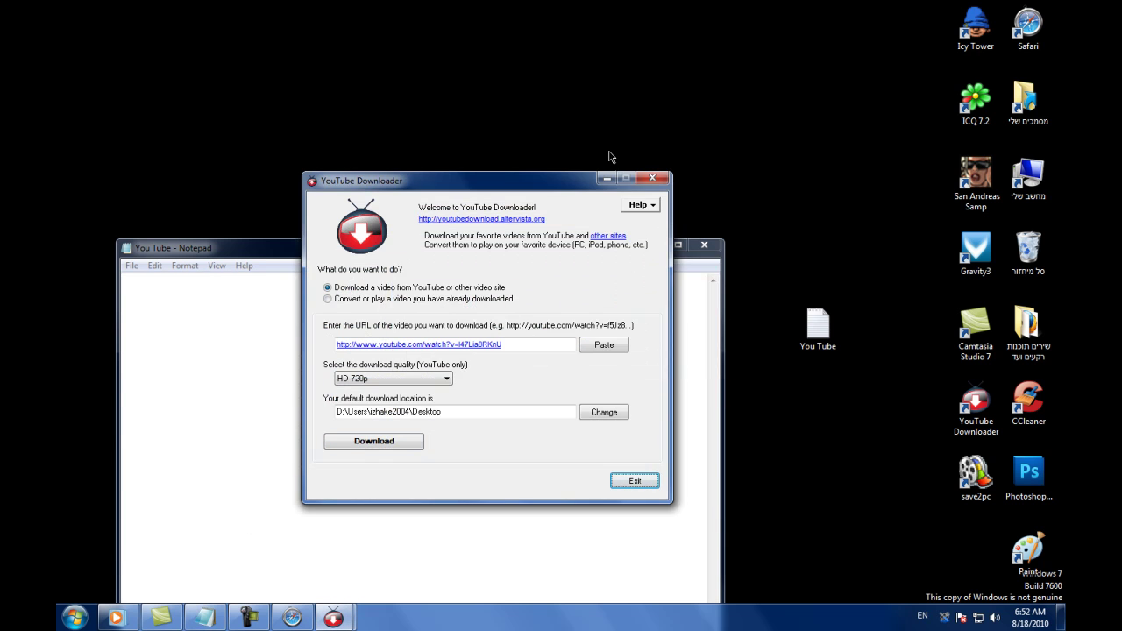
click(607, 178)
drag(596, 249, 602, 205)
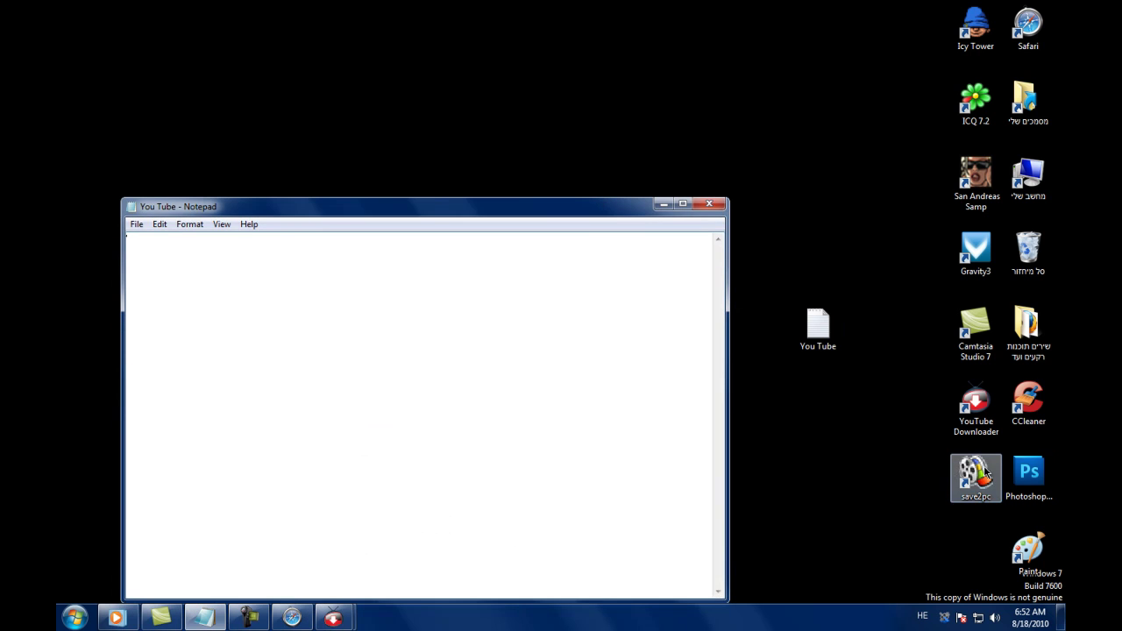
double_click(955, 474)
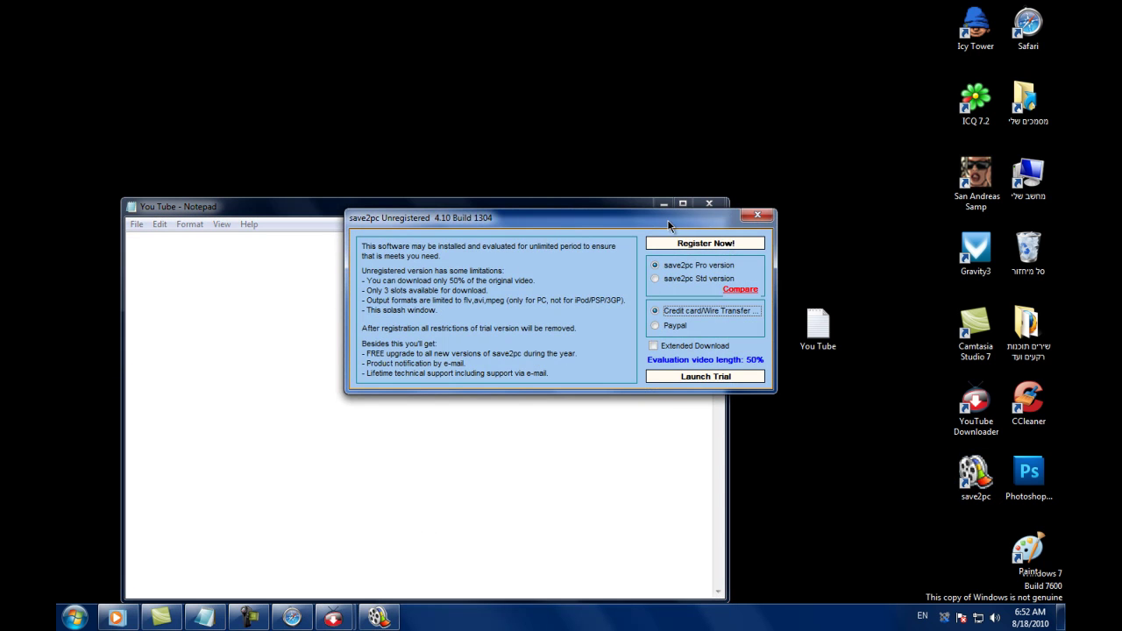
click(663, 203)
click(758, 215)
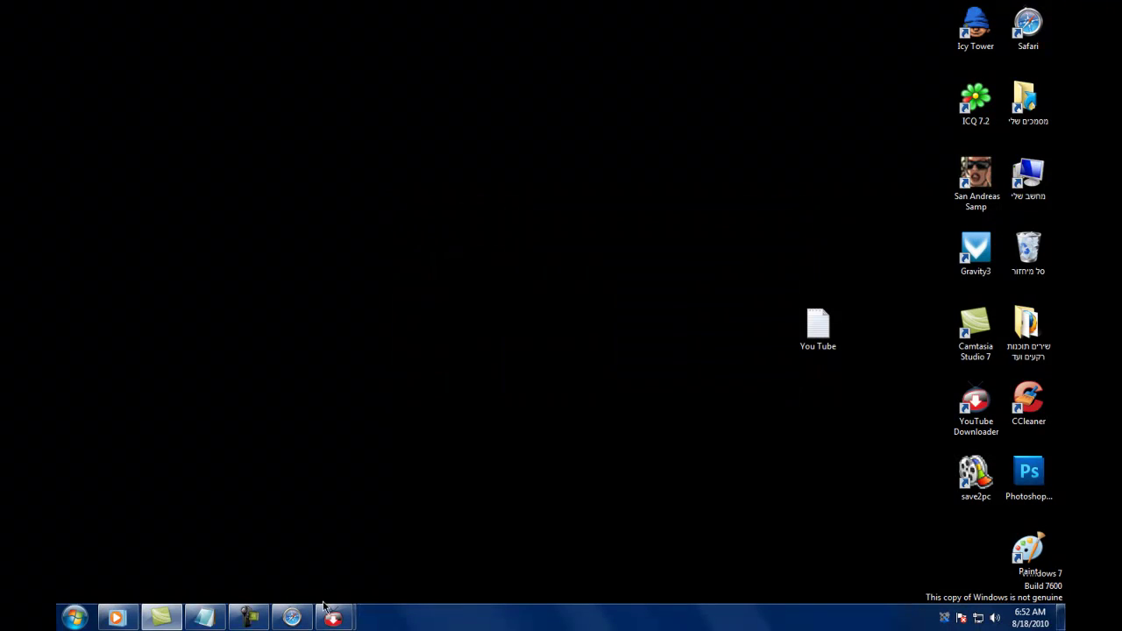
Step: Restore Notepad, write the Hebrew note "לתוכנה קוראים Save2pc", and highlight the program name in it
click(204, 618)
text(ד)
text(תוכנה קו)
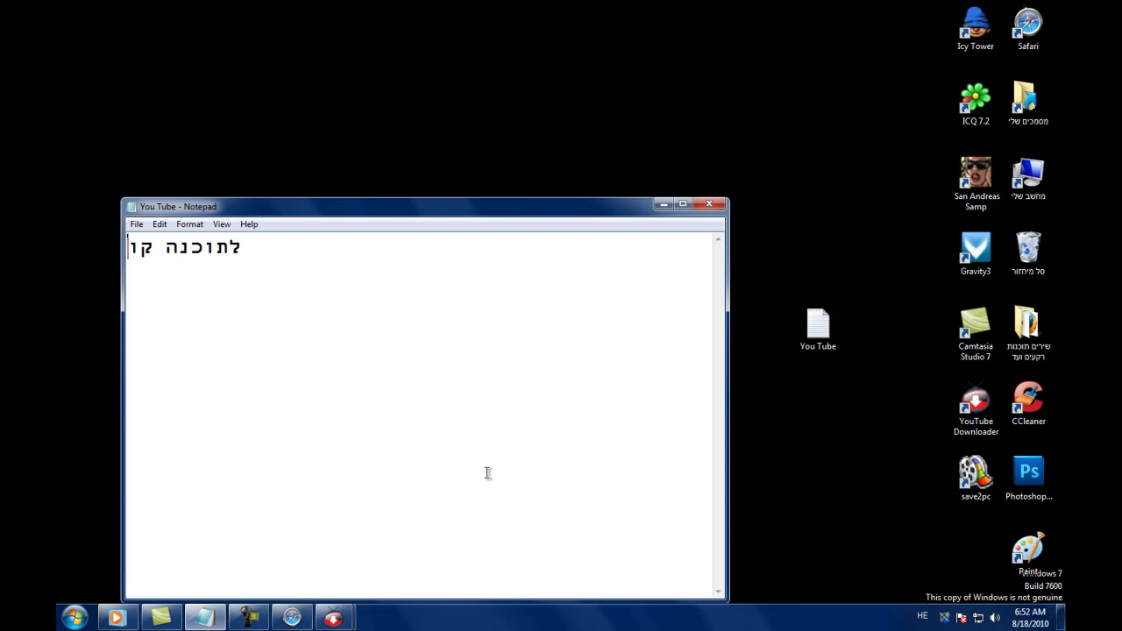
text(ראים Save2)
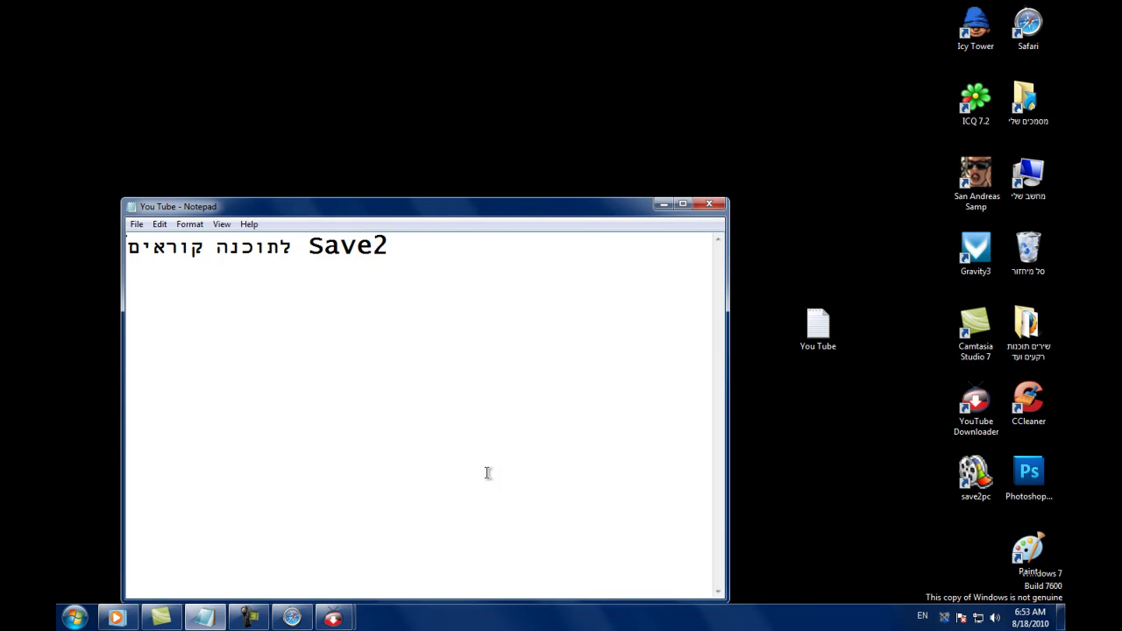
drag(444, 246, 316, 246)
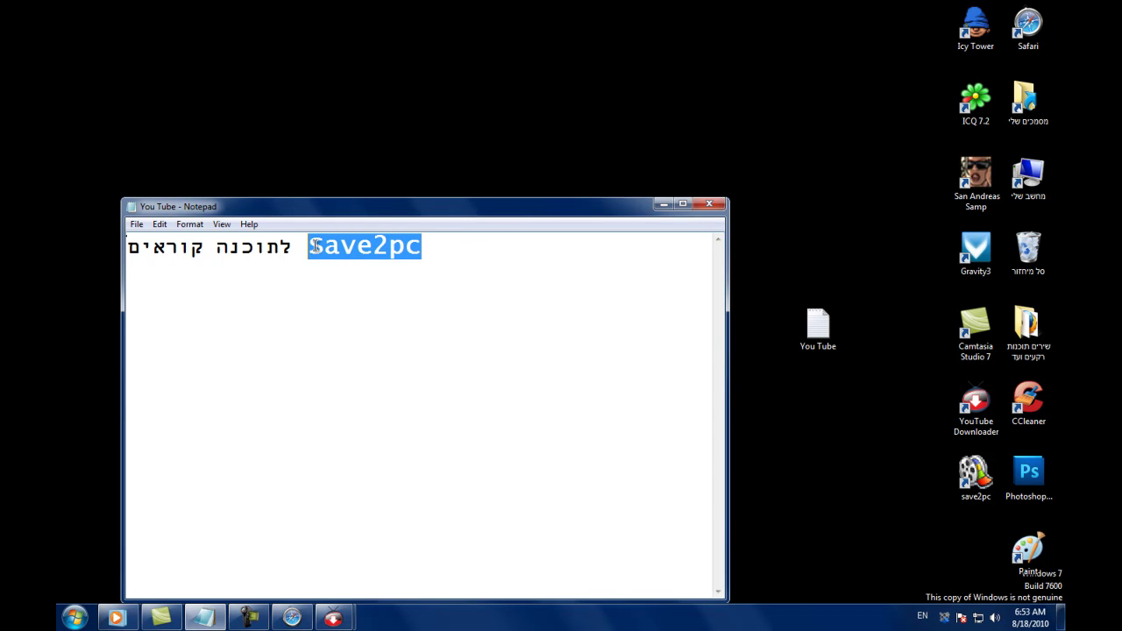
Step: Erase the note with the program's name from Notepad
click(463, 307)
drag(438, 270, 105, 275)
key(ctrl+x)
Step: Open a new Safari window on Google and search for save2pc using the matching suggestion
double_click(1028, 24)
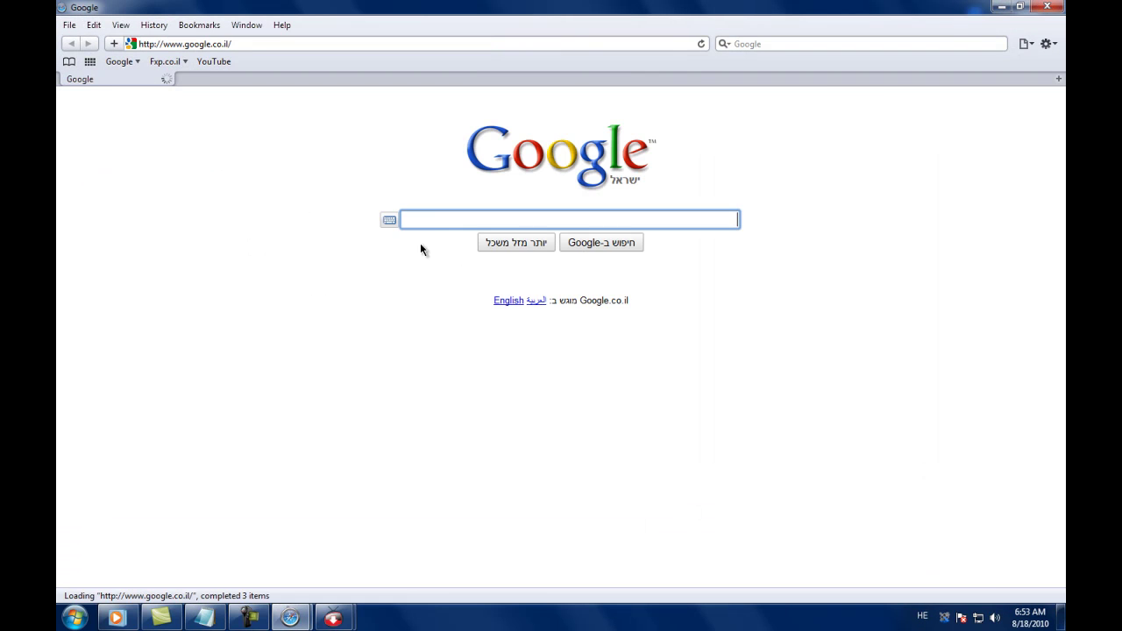
text(ד)
key(alt+shift)
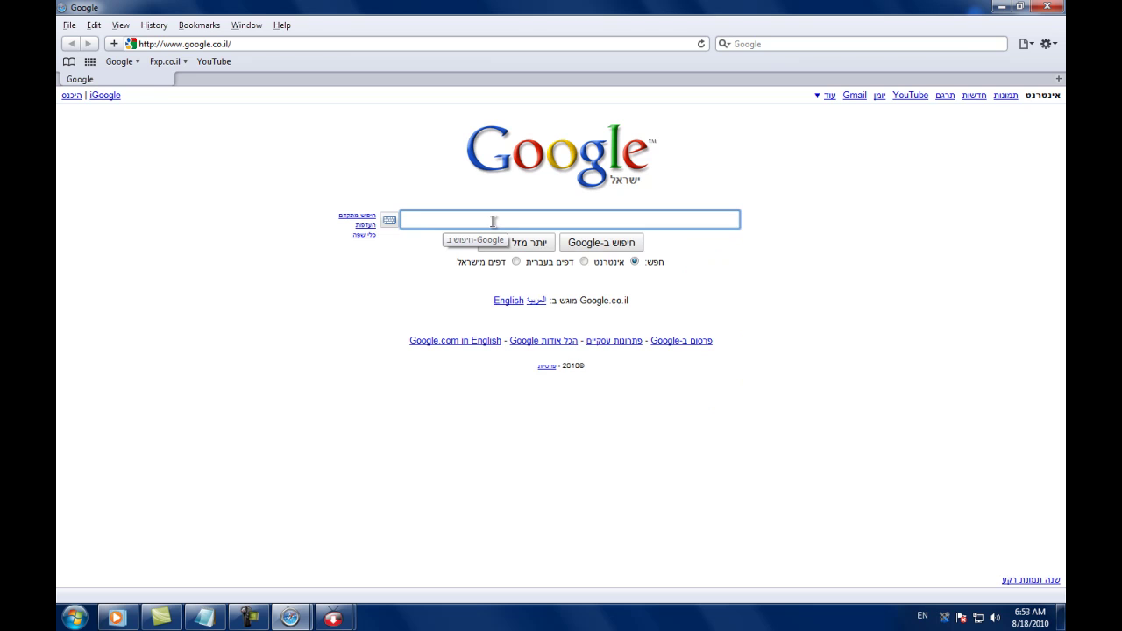
text(sv)
key(Left)
text(ave)
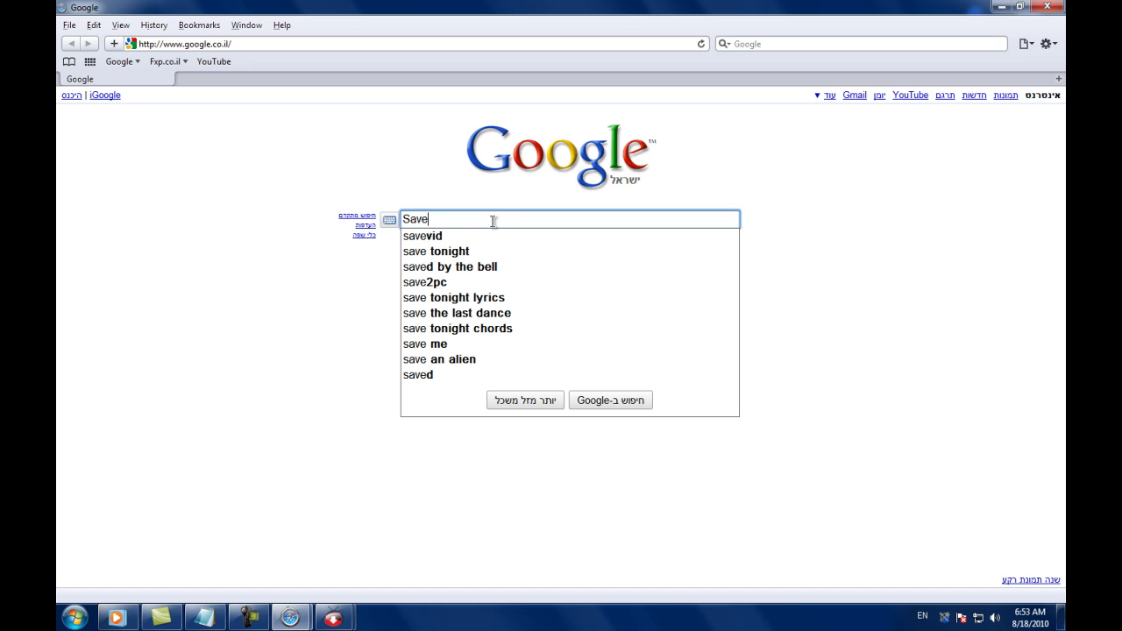
key(Up)
key(Up)
key(Up)
key(Up)
key(Up)
key(Up)
key(Up)
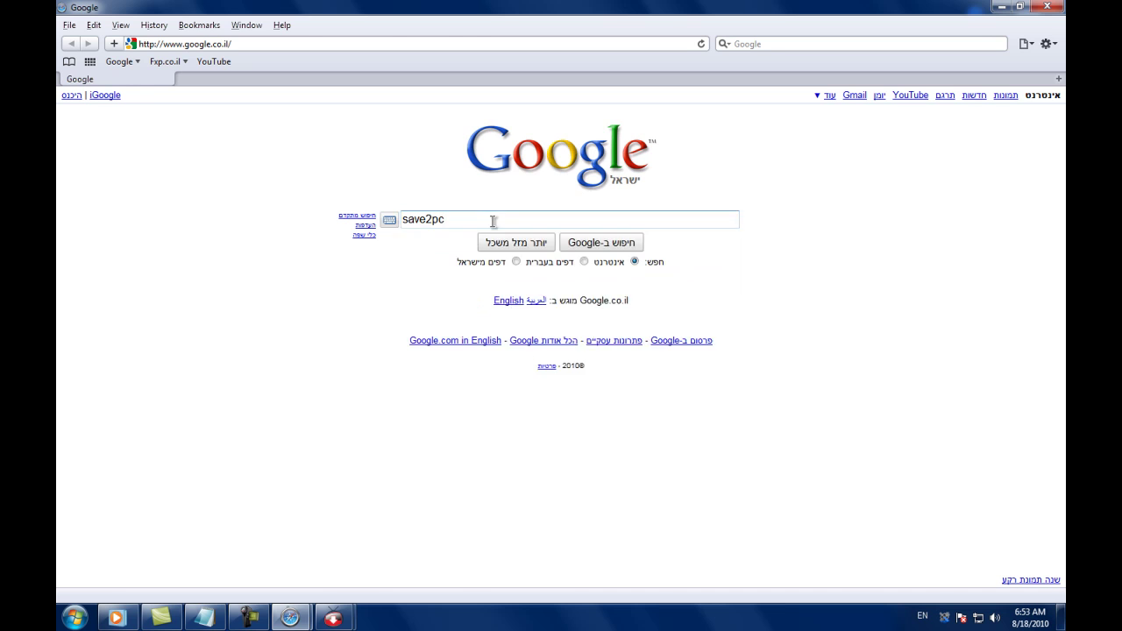
key(Return)
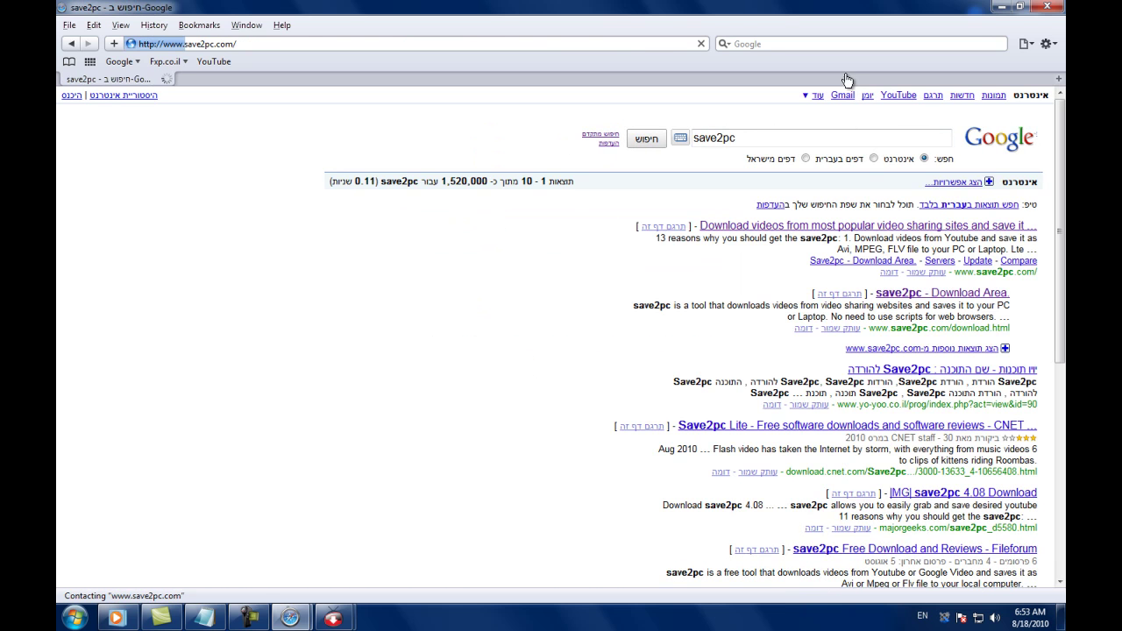
scroll(386, 414, down, 3)
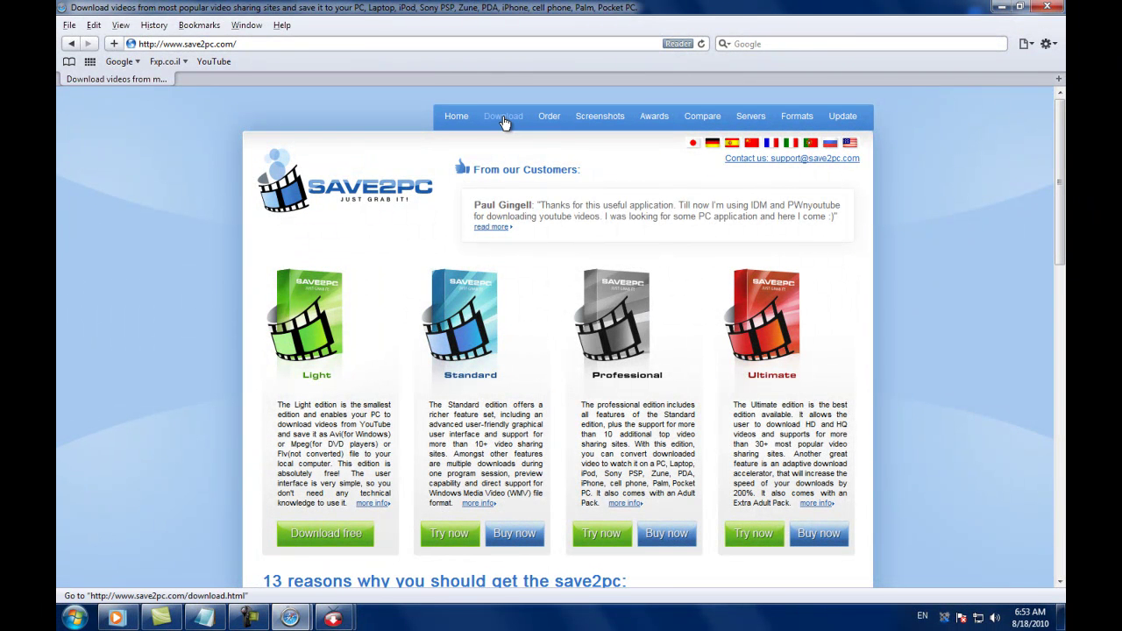
mouse_move(504, 122)
mouse_down()
mouse_move(494, 121)
mouse_move(531, 132)
mouse_move(497, 140)
mouse_move(504, 184)
mouse_move(515, 122)
mouse_up()
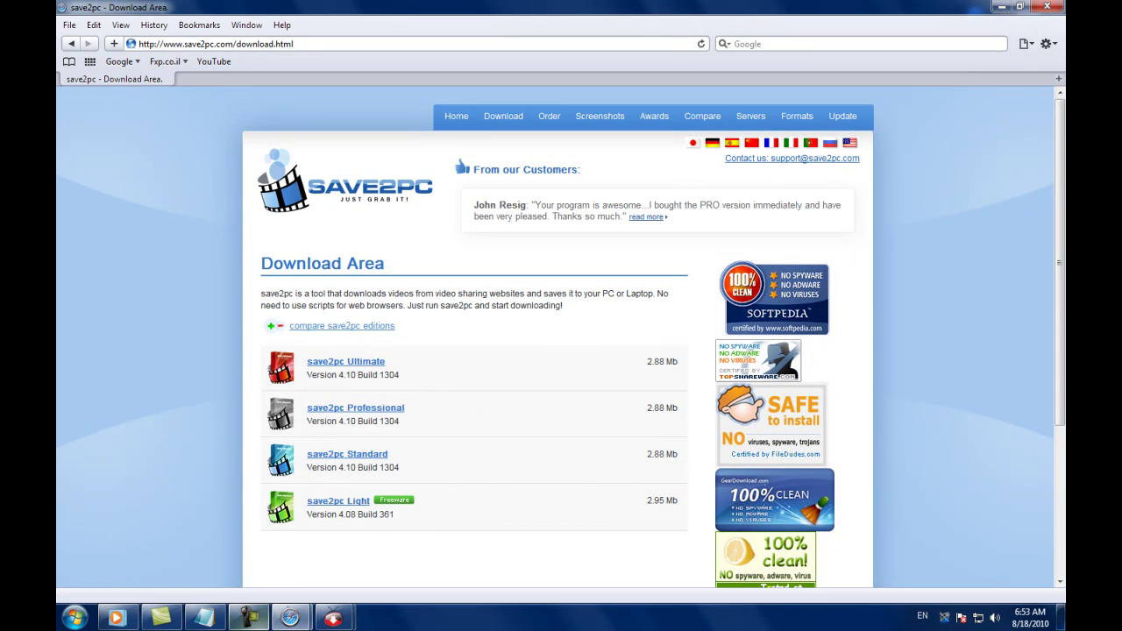
Step: Switch to Notepad over the download page and write the Hebrew note "מורידים 1 מאלה..."
click(205, 618)
text(a)
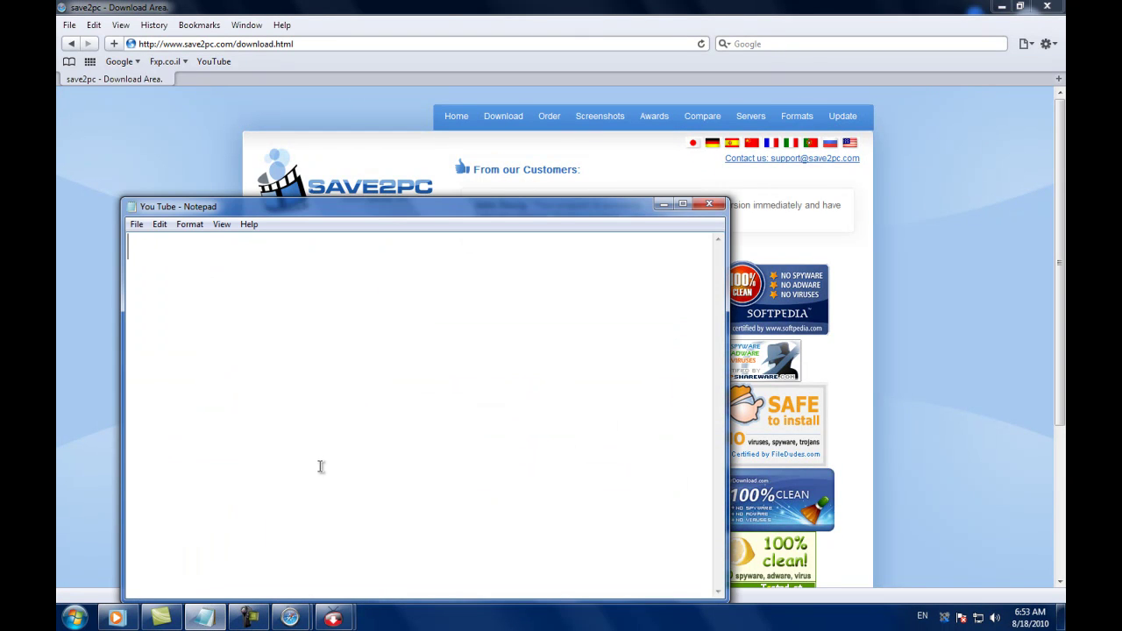
text(מוריד)
key(BackSpace)
key(BackSpace)
key(BackSpace)
text(רידים )
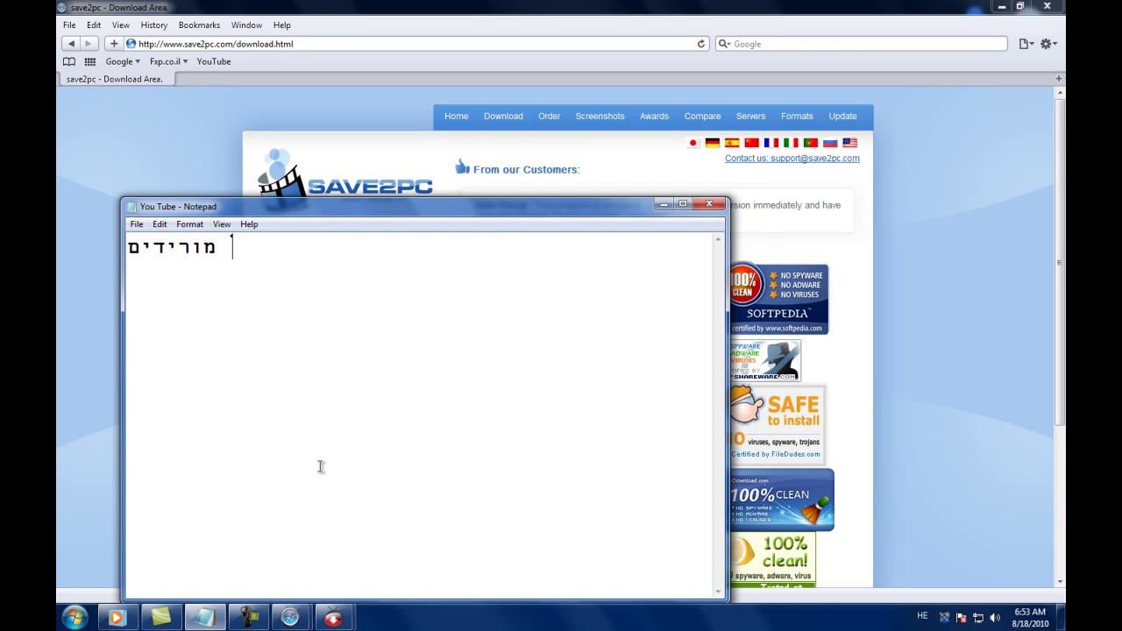
text(1 מאלה)
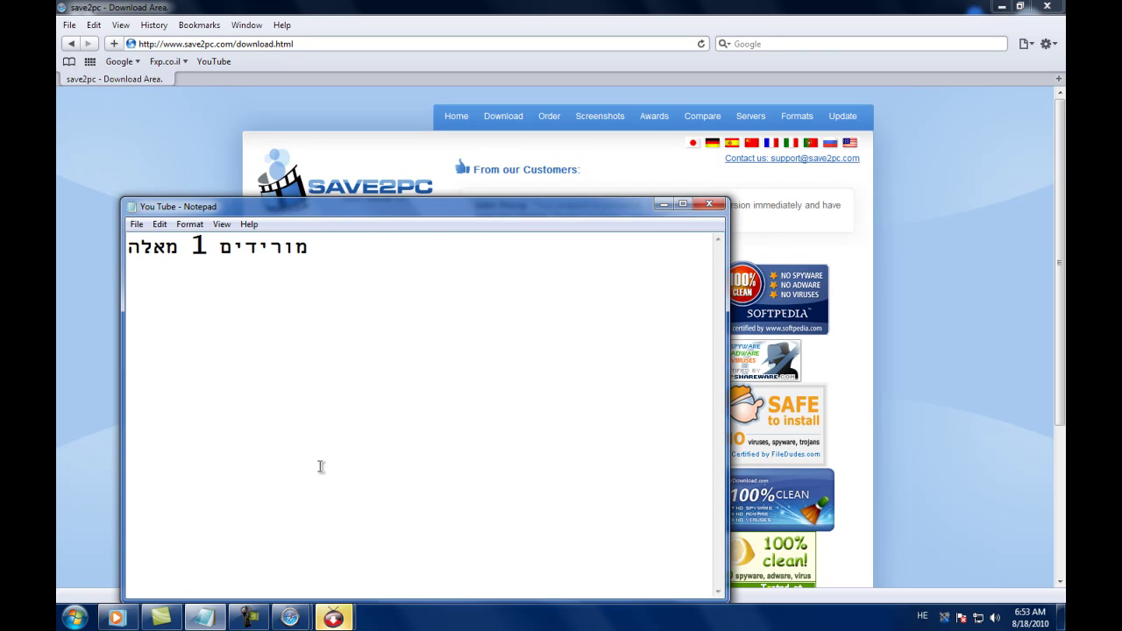
text(... כמה ש)
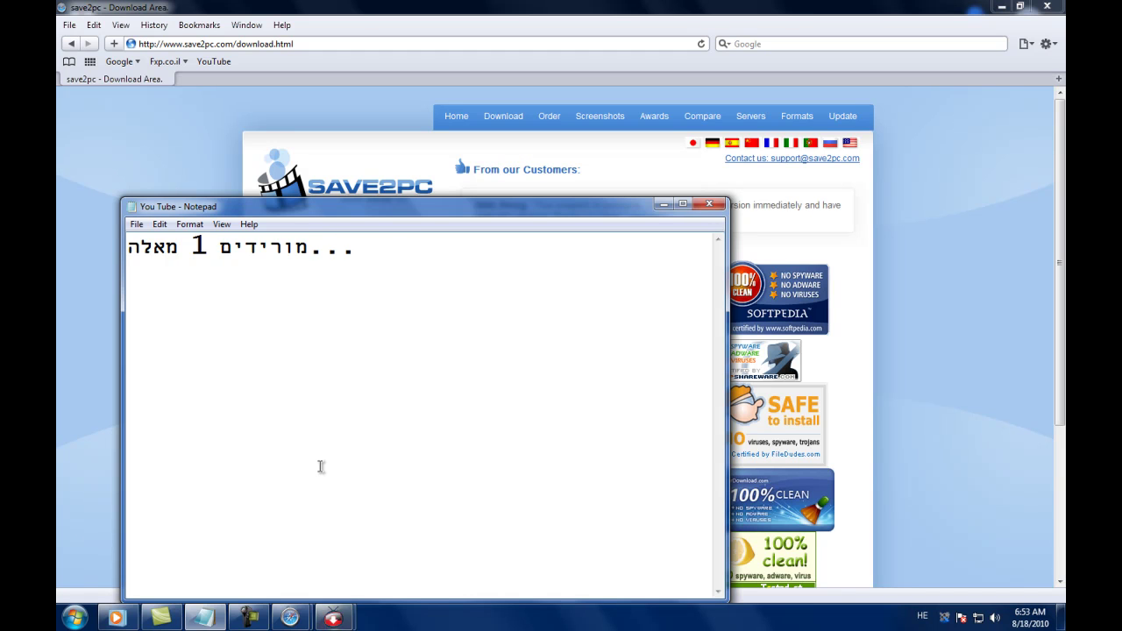
text(יותר)
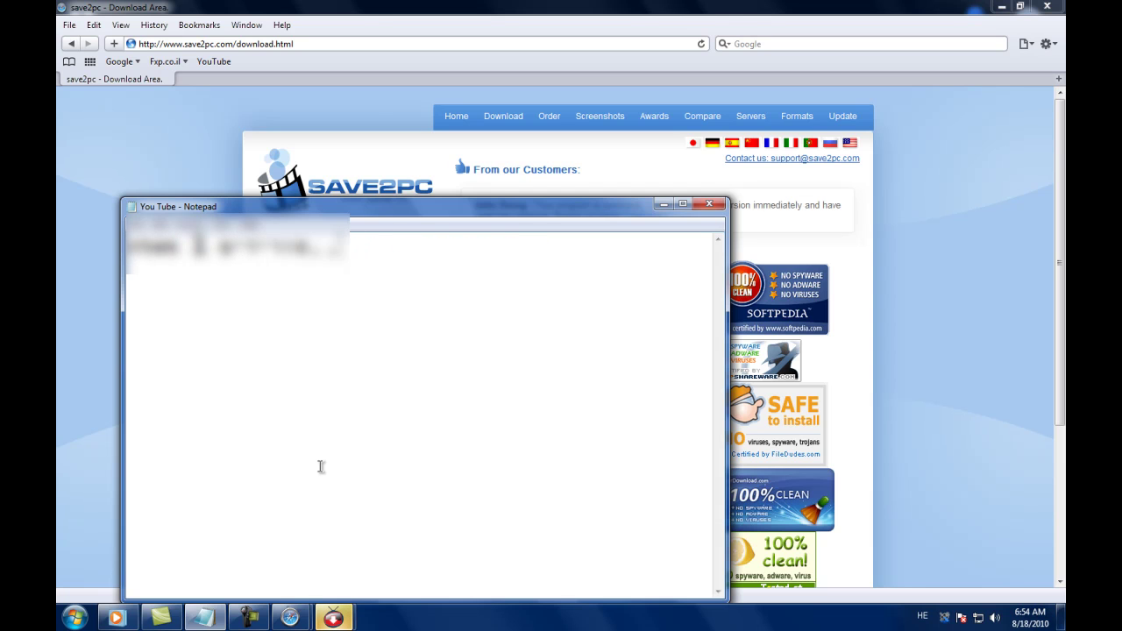
Step: Erase the note about downloading one of the editions, leaving the Notepad document empty
key(BackSpace)
key(BackSpace)
key(BackSpace)
key(BackSpace)
key(BackSpace)
key(BackSpace)
key(BackSpace)
key(BackSpace)
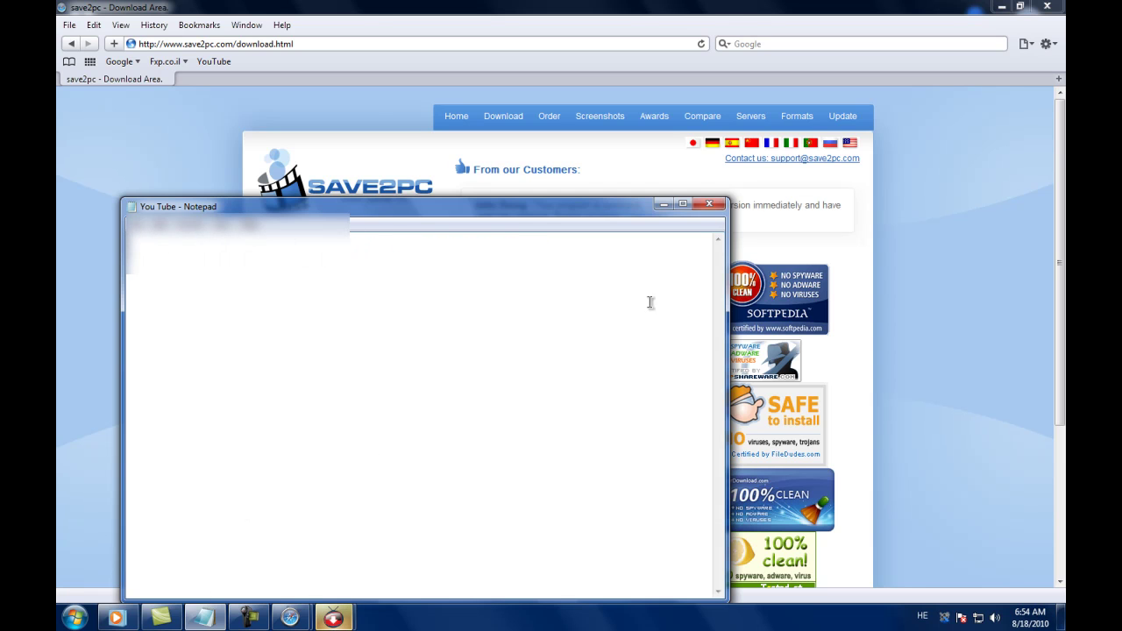
Step: Minimize Notepad, download save2pc Standard, and remove the YouTubeDownloaderSetup26.exe entry from the download list
click(664, 204)
click(356, 455)
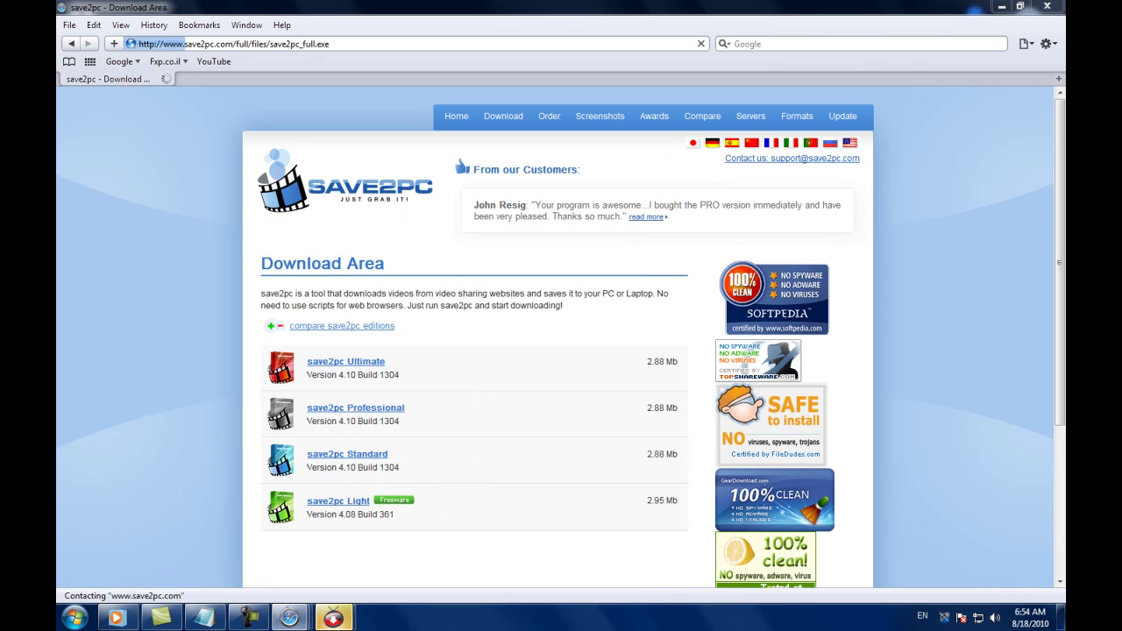
click(571, 380)
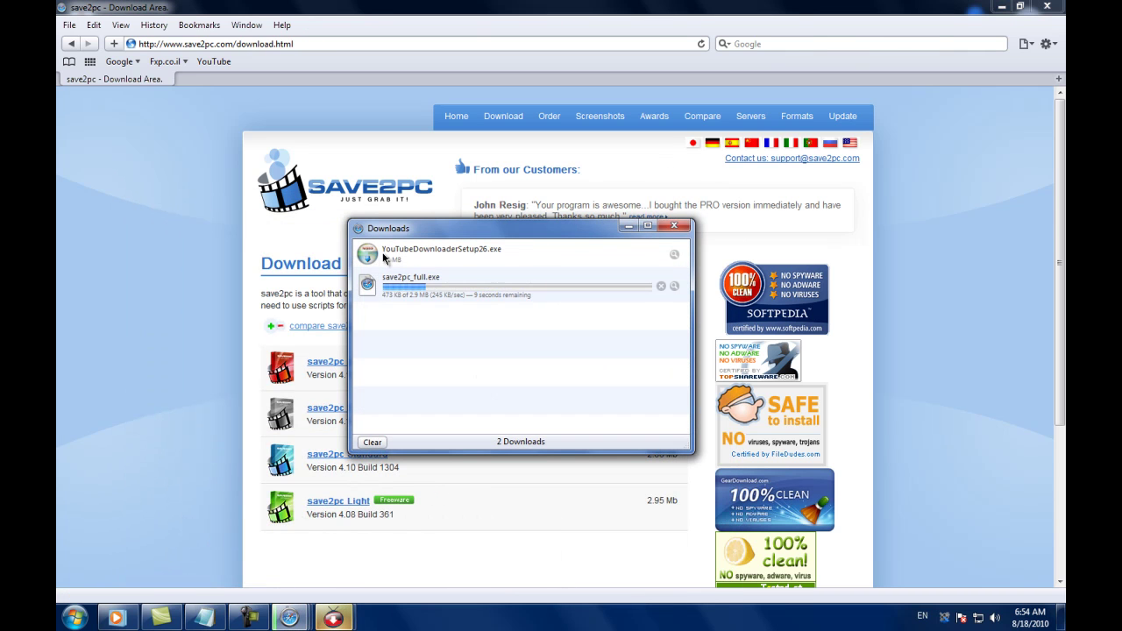
click(400, 249)
key(Delete)
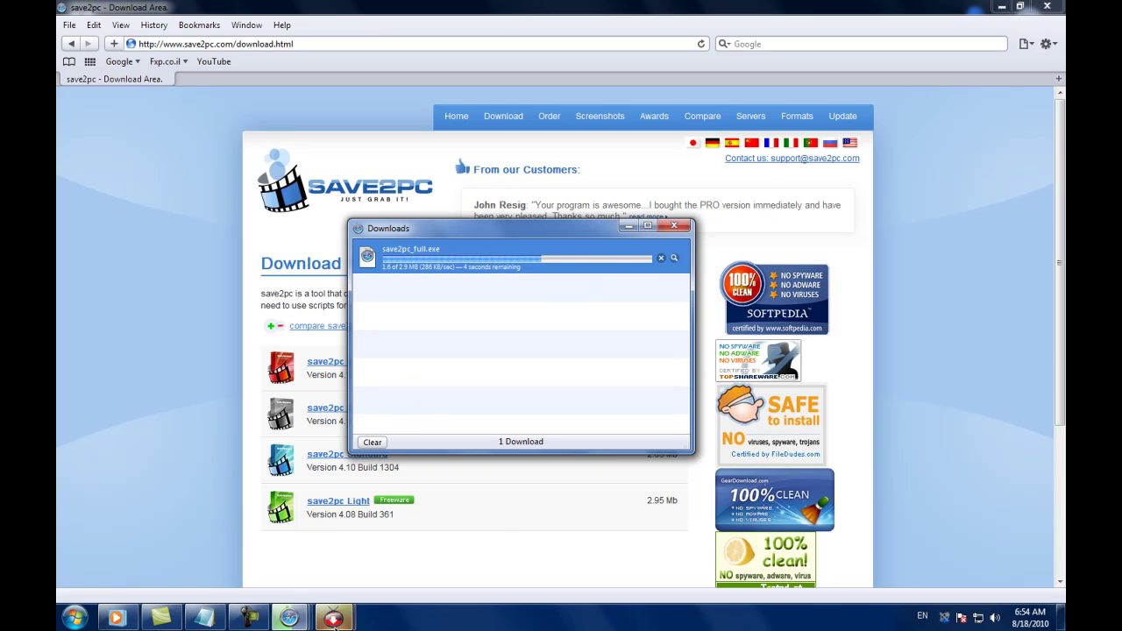
Step: Bring up YouTube Downloader's completed File Download dialog, move it toward the lower middle, and clear the other windows to expose the desktop
click(334, 618)
click(404, 524)
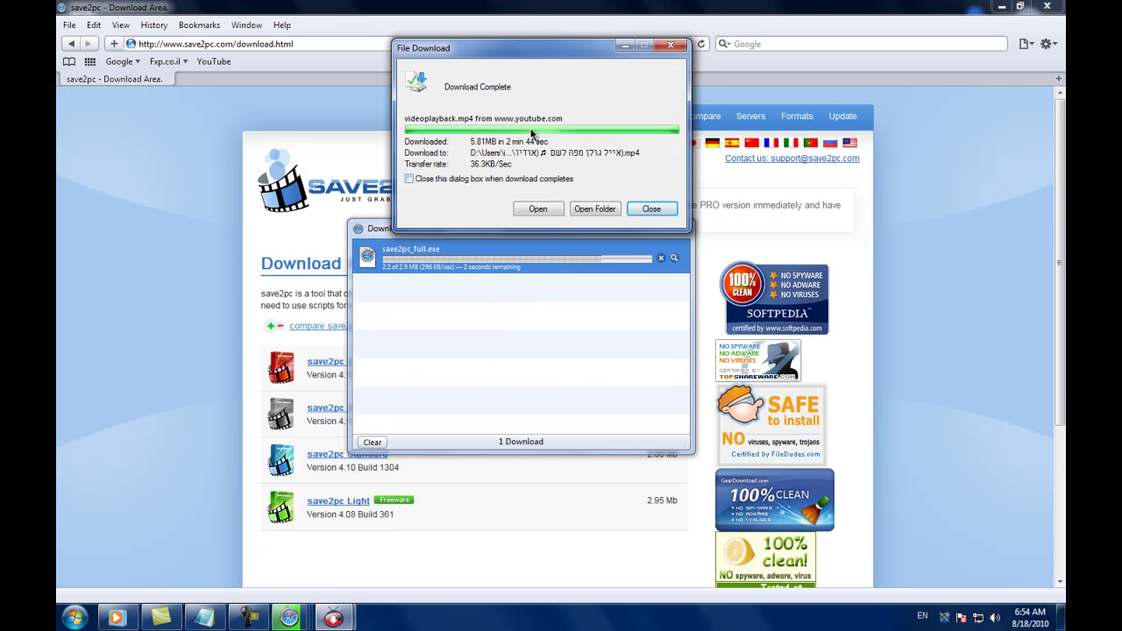
drag(472, 52, 395, 235)
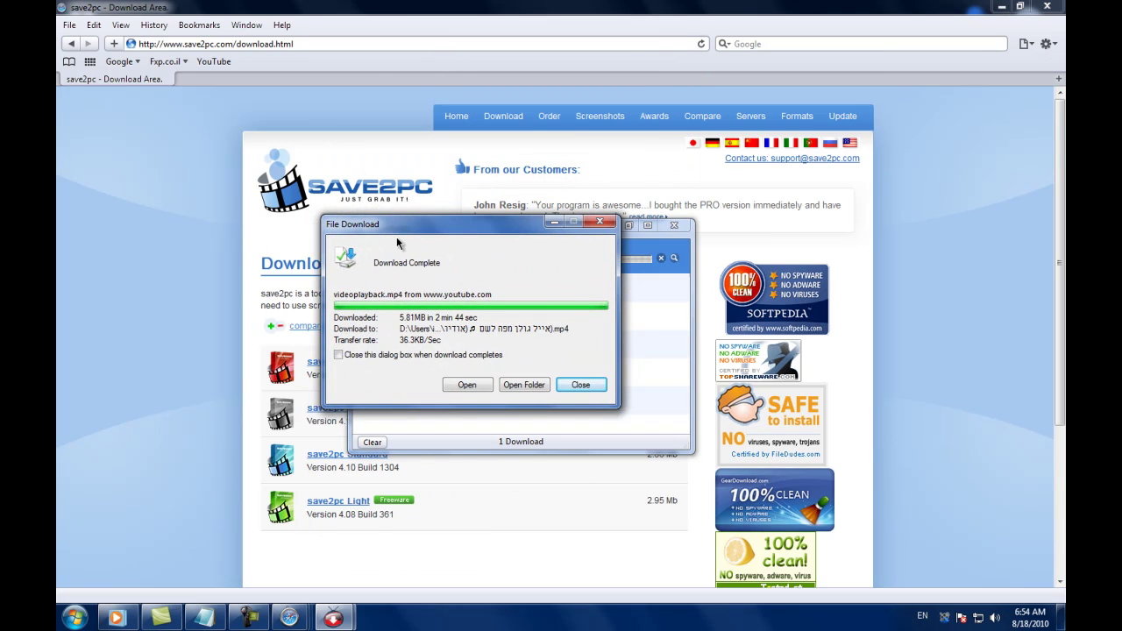
drag(523, 238, 544, 375)
click(210, 619)
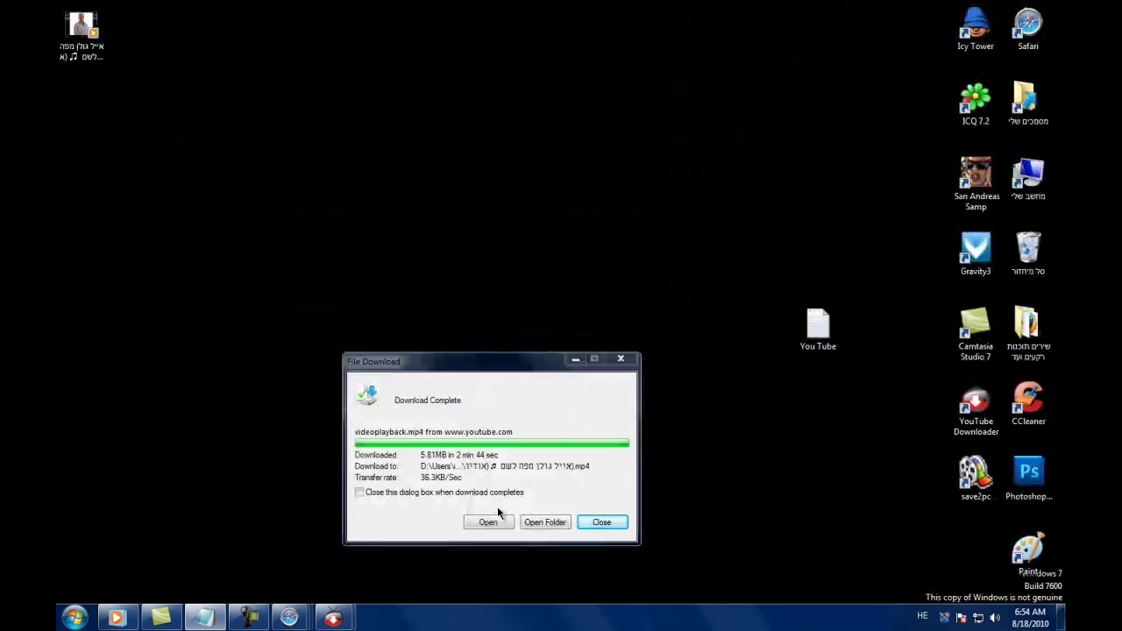
Step: Move the downloaded video's icon to the middle of the desktop and close the File Download dialog
drag(87, 35, 478, 267)
click(621, 359)
drag(370, 252, 474, 372)
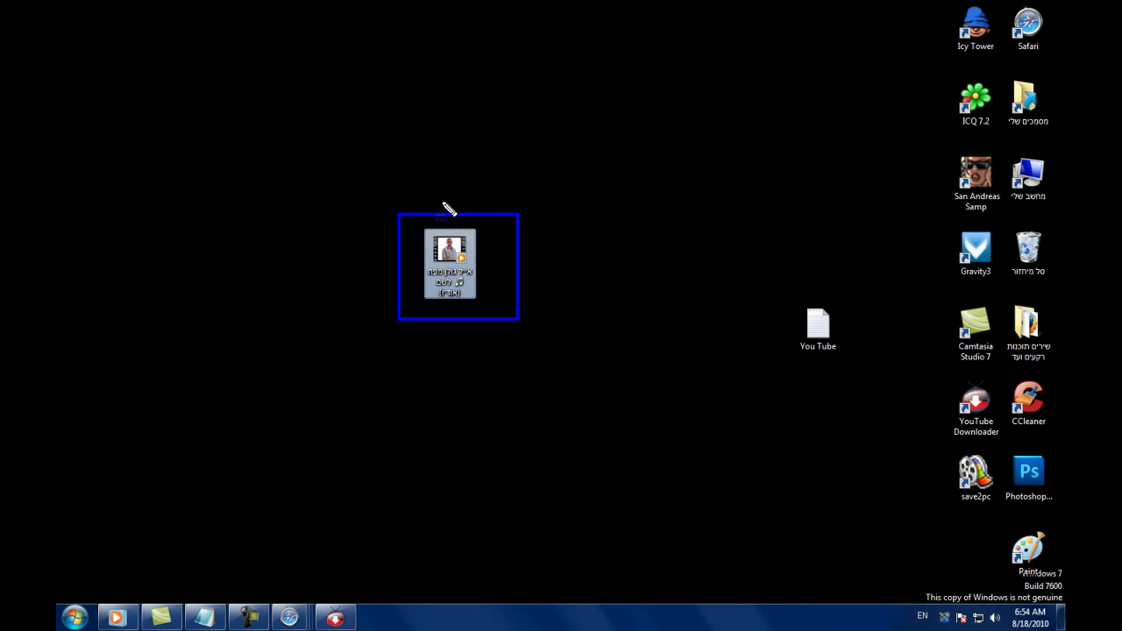
Step: Play the downloaded video, center the player window, skip to about 01:54, and return playback to the beginning
double_click(450, 261)
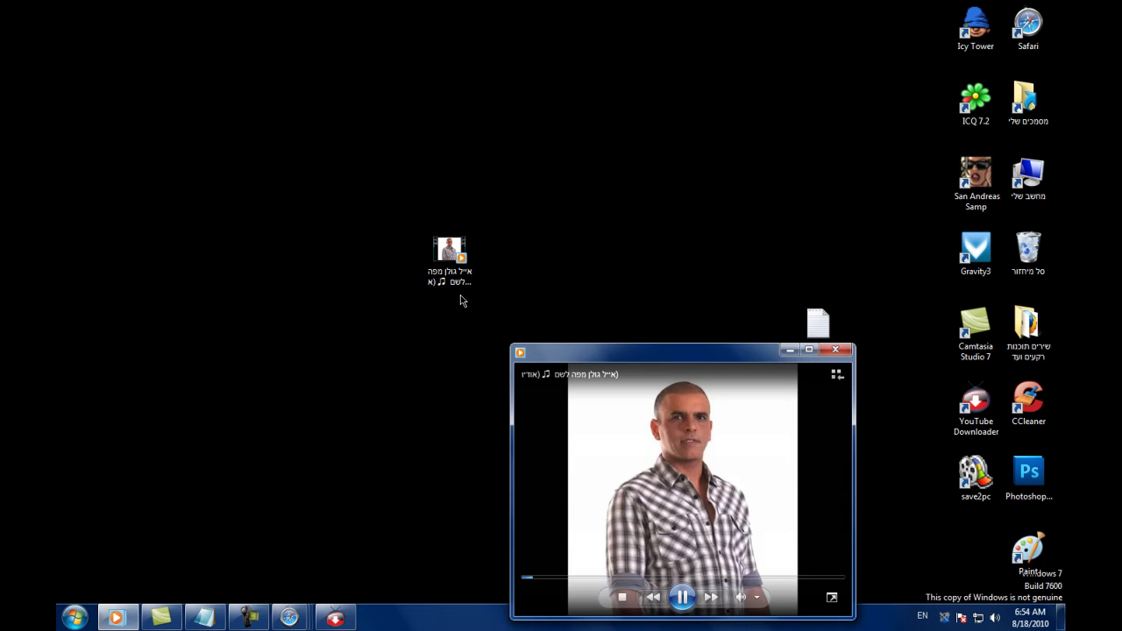
drag(599, 360, 445, 244)
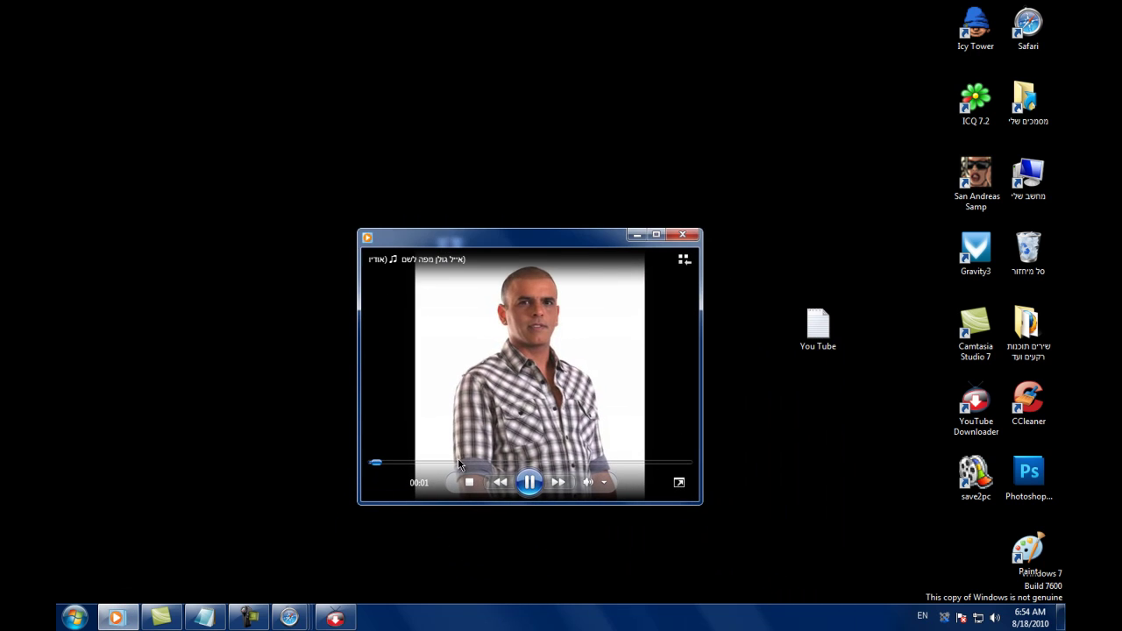
click(509, 464)
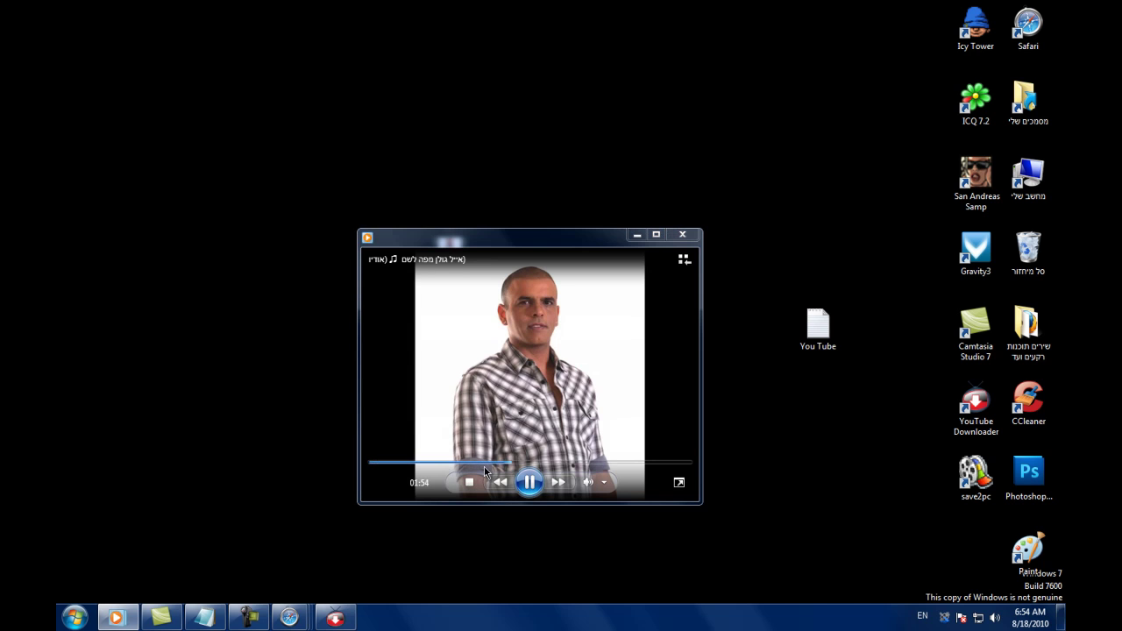
click(637, 234)
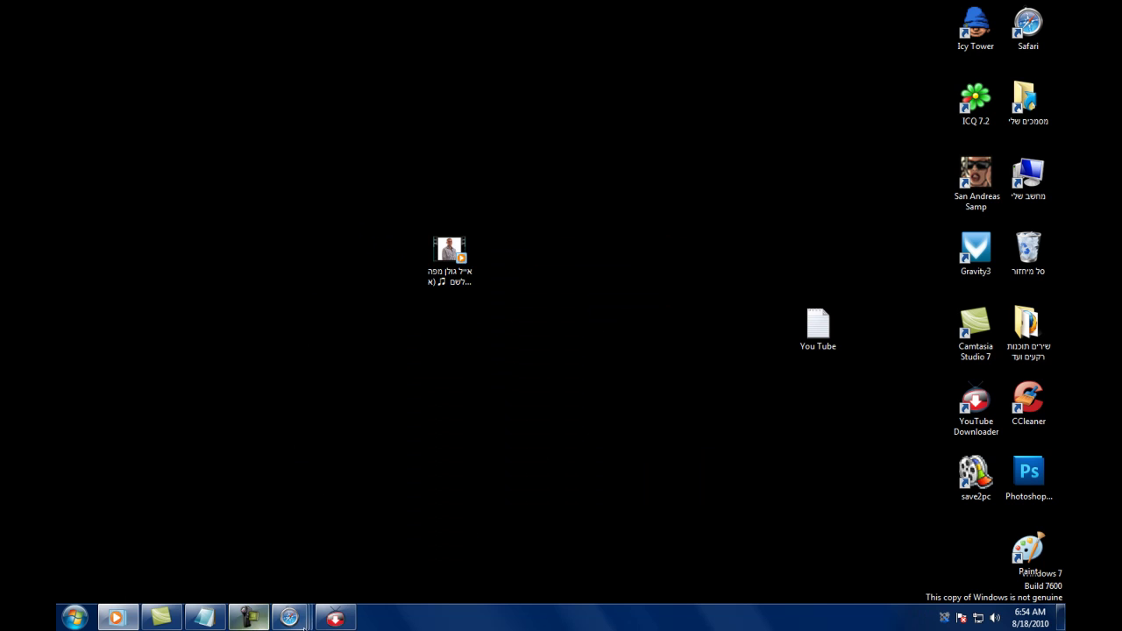
click(117, 618)
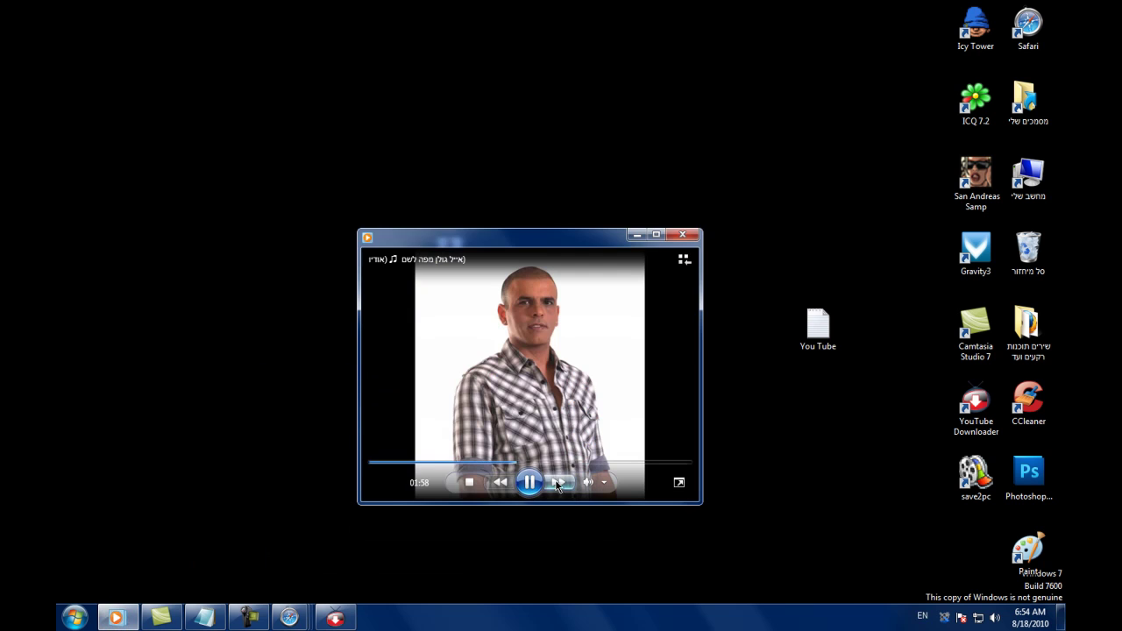
click(376, 461)
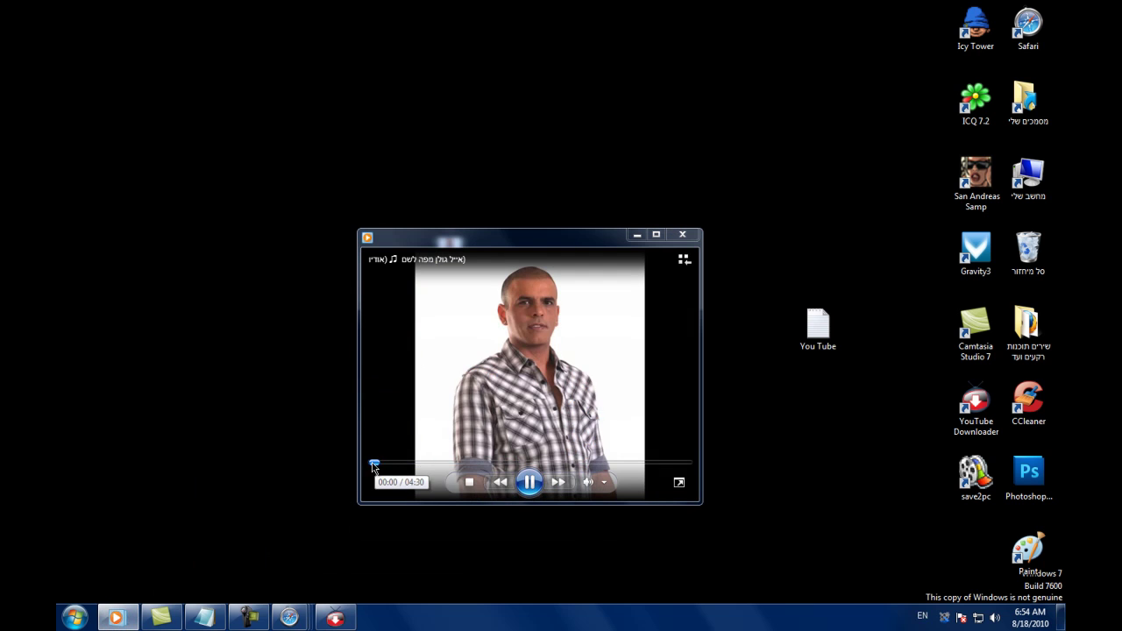
Step: Minimize the player, move the video icon back to the desktop's upper corner, and close YouTube Downloader
click(637, 235)
drag(449, 253, 61, 30)
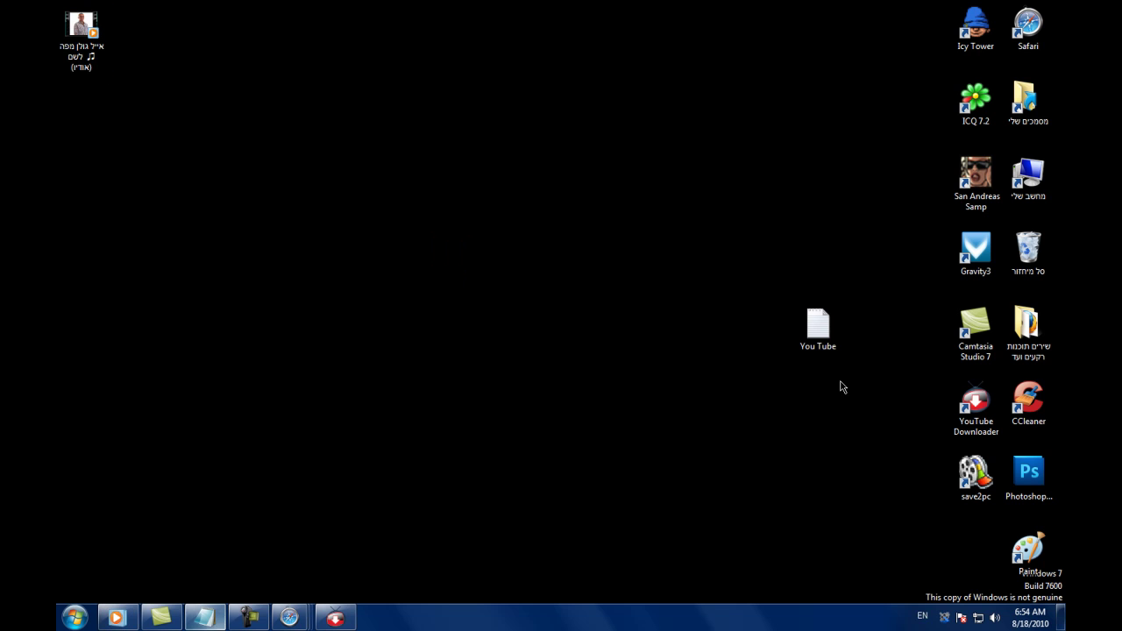
click(335, 618)
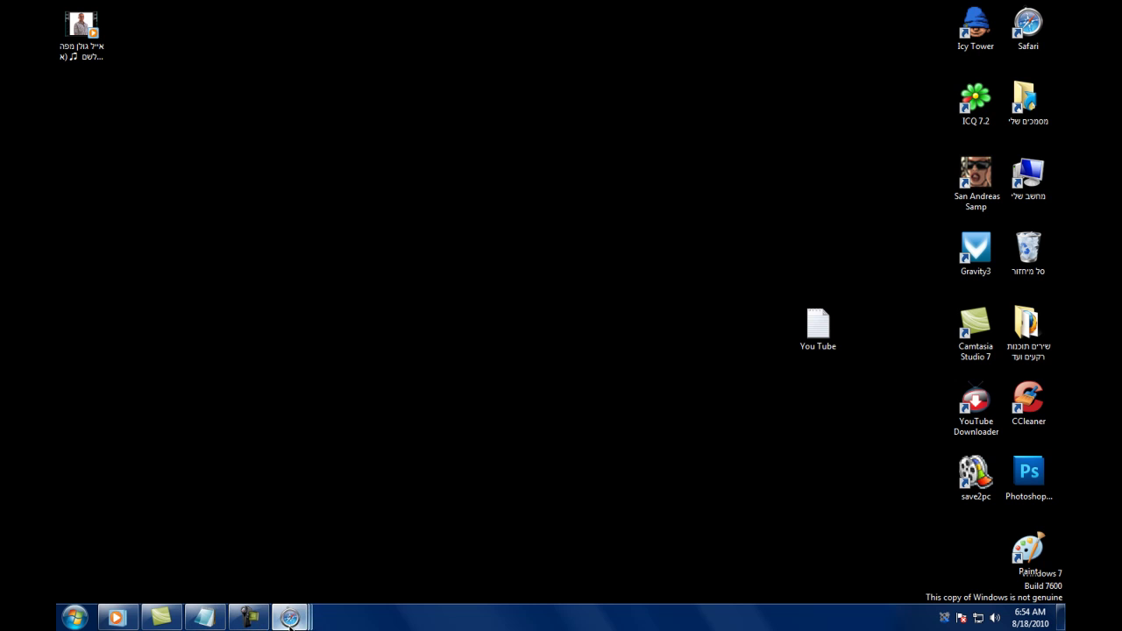
Step: Open the browser's Downloads window and run the downloaded save2pc_full.exe, allowing it past the security warning
mouse_move(277, 625)
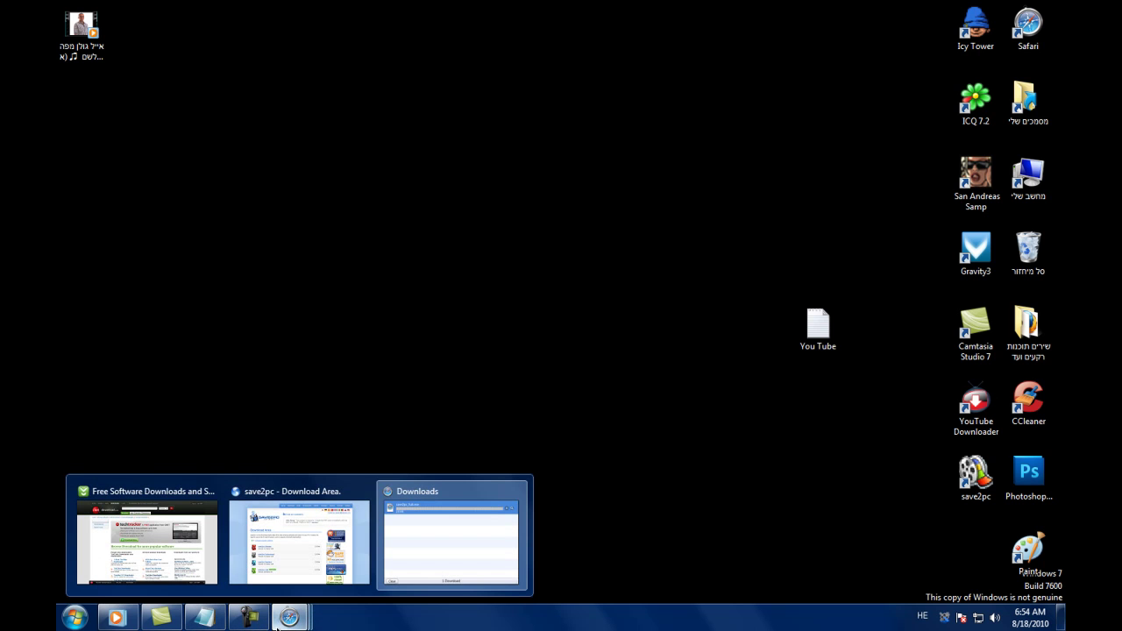
click(445, 542)
double_click(474, 263)
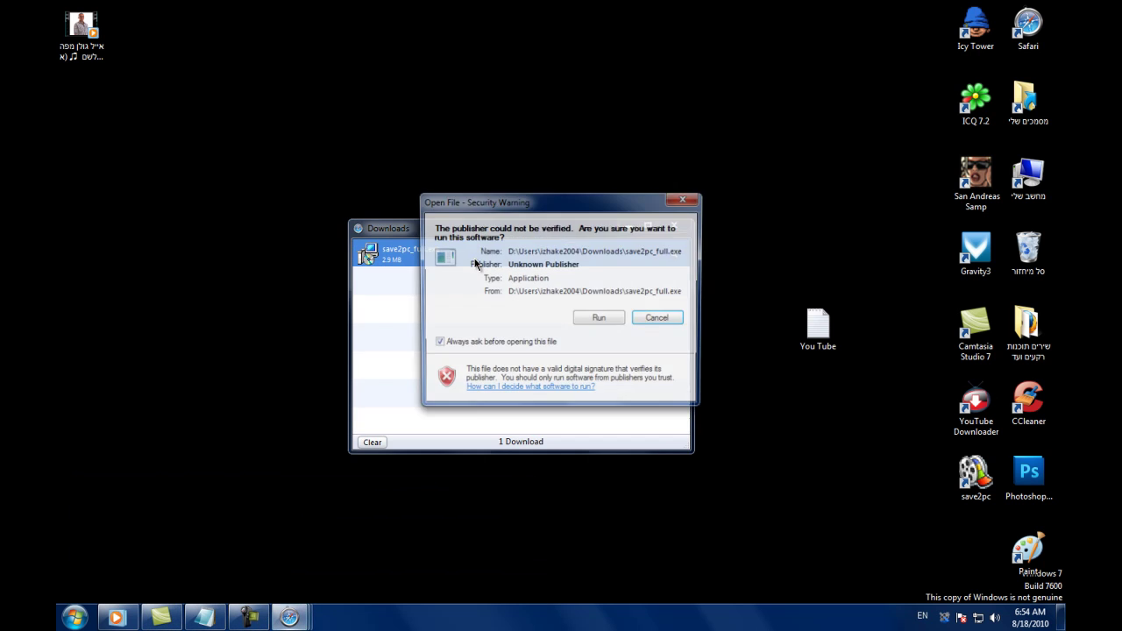
click(599, 320)
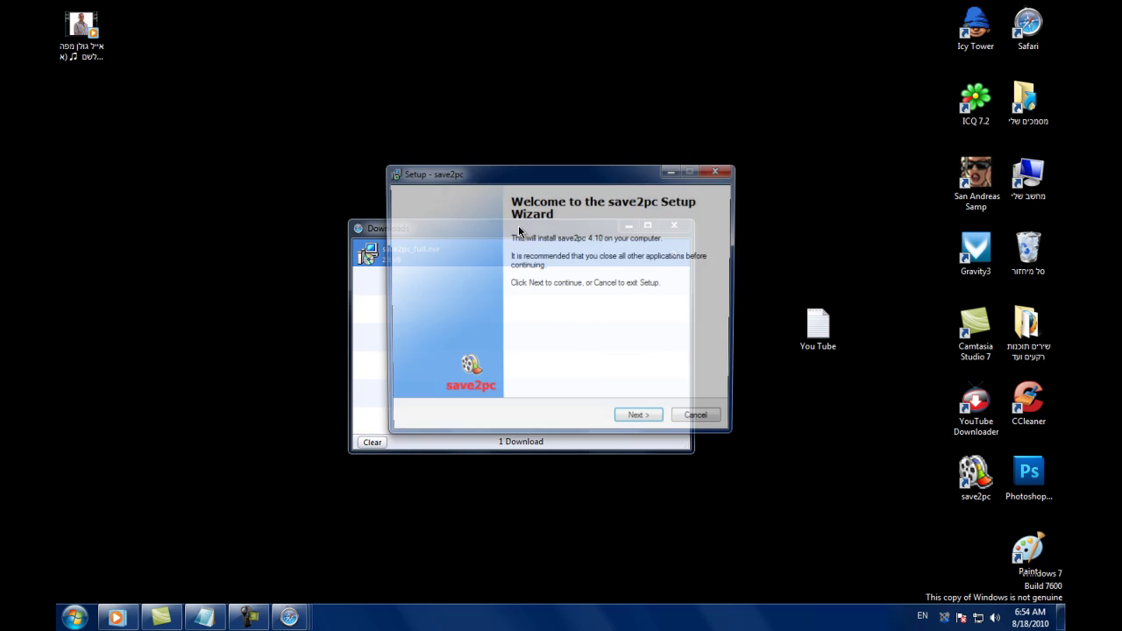
Step: Install save2pc through its setup wizard and finish with launching save2pc and visiting both homepages left enabled
click(626, 420)
click(499, 378)
click(651, 420)
click(650, 420)
click(650, 419)
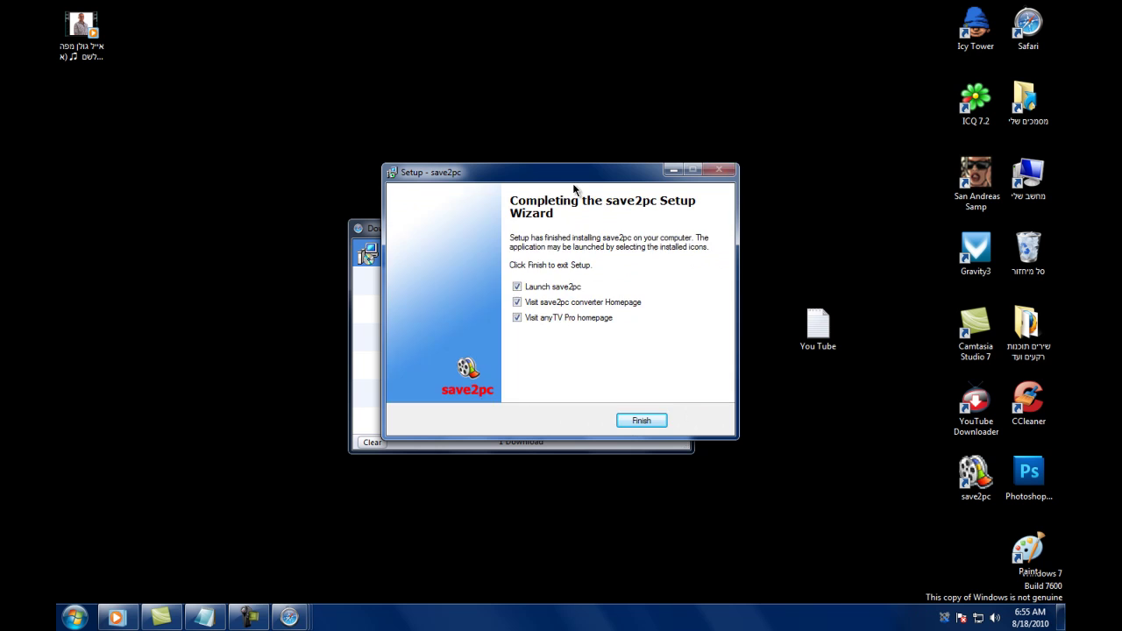
click(641, 422)
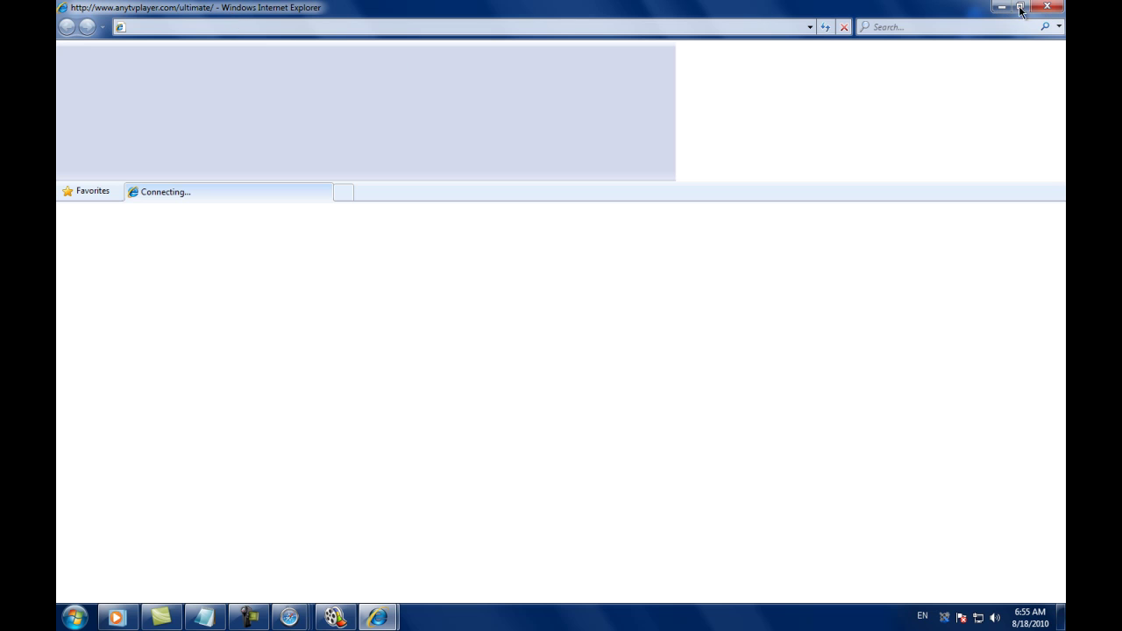
Step: Bring the You Tube note in Notepad to the front and clear its text for a new message
click(203, 617)
key(ctrl+a)
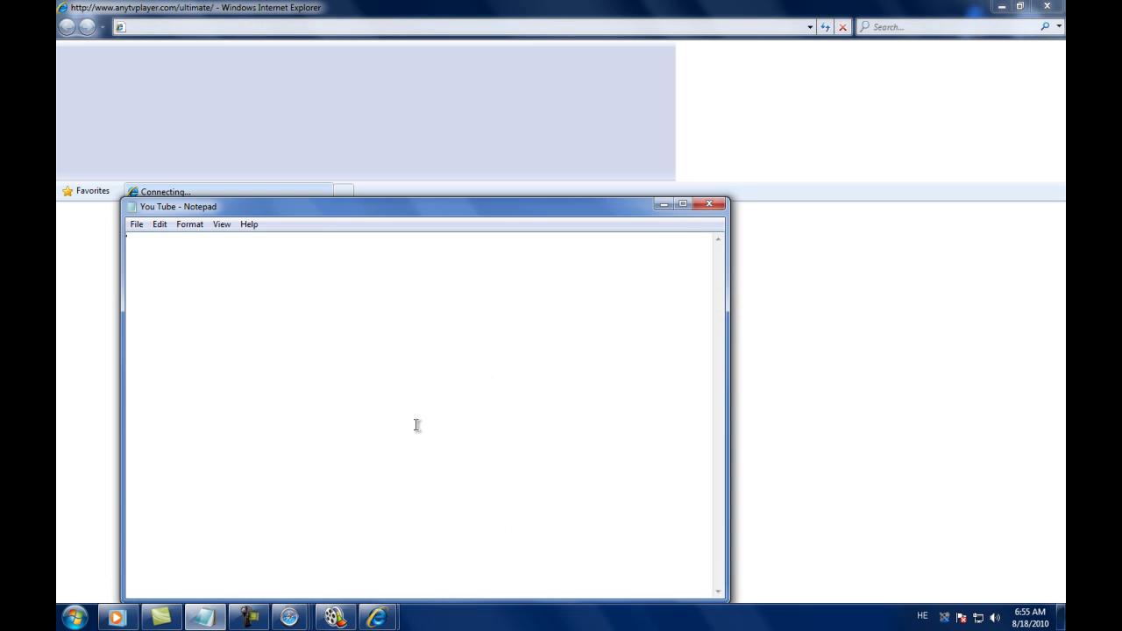
click(664, 207)
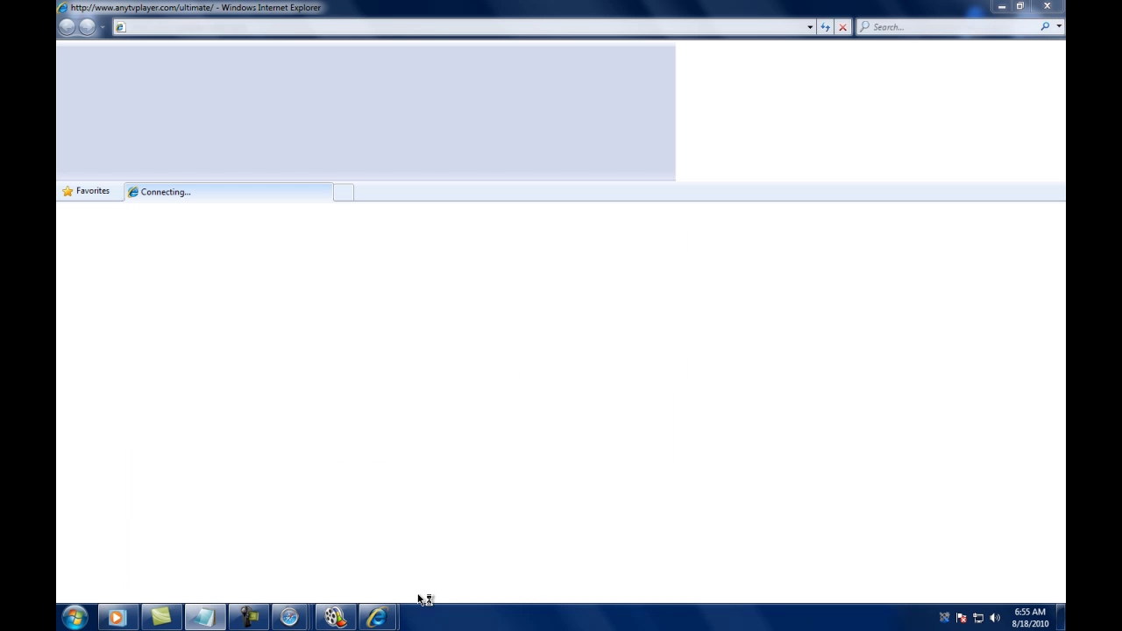
click(204, 617)
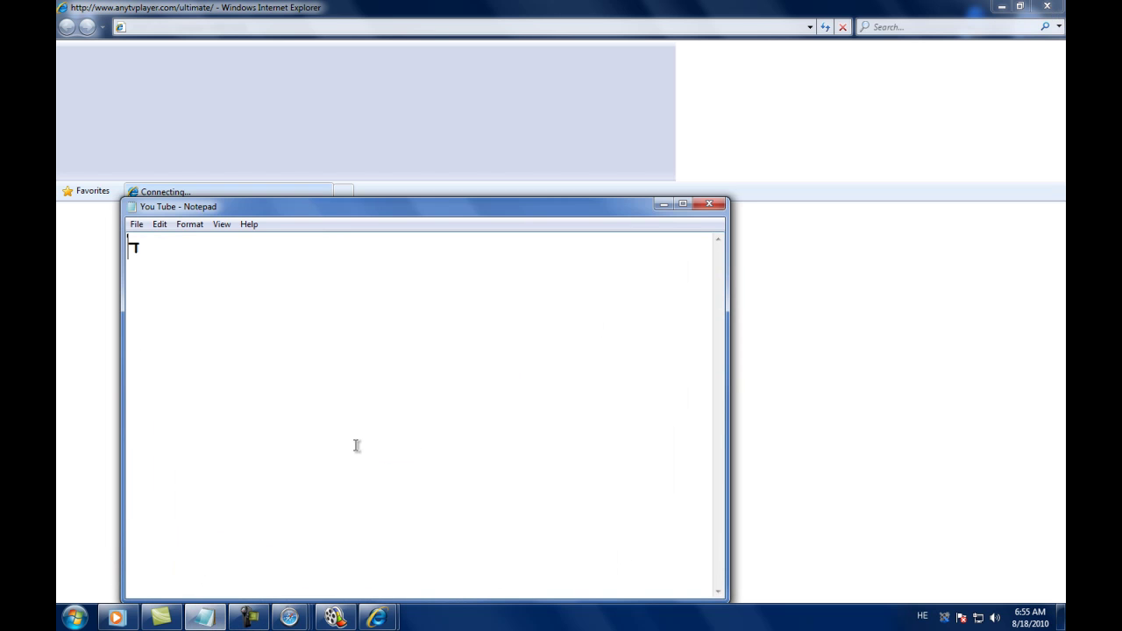
text(T)
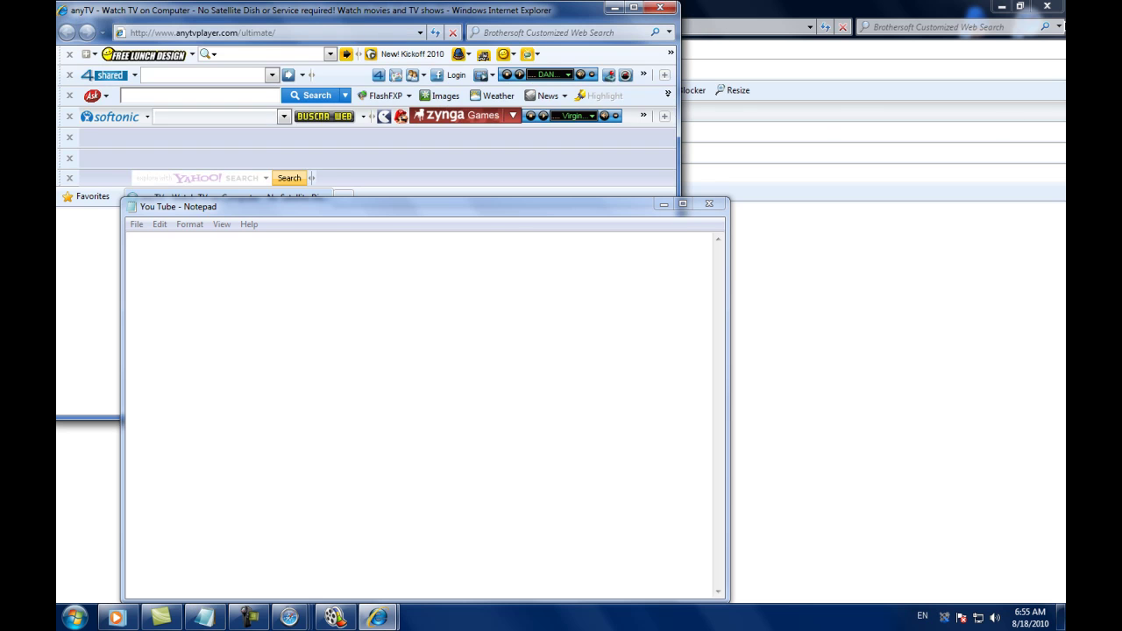
Step: Close the anyTV and save2pc converter browser windows and move the Notepad window slightly upward
click(660, 7)
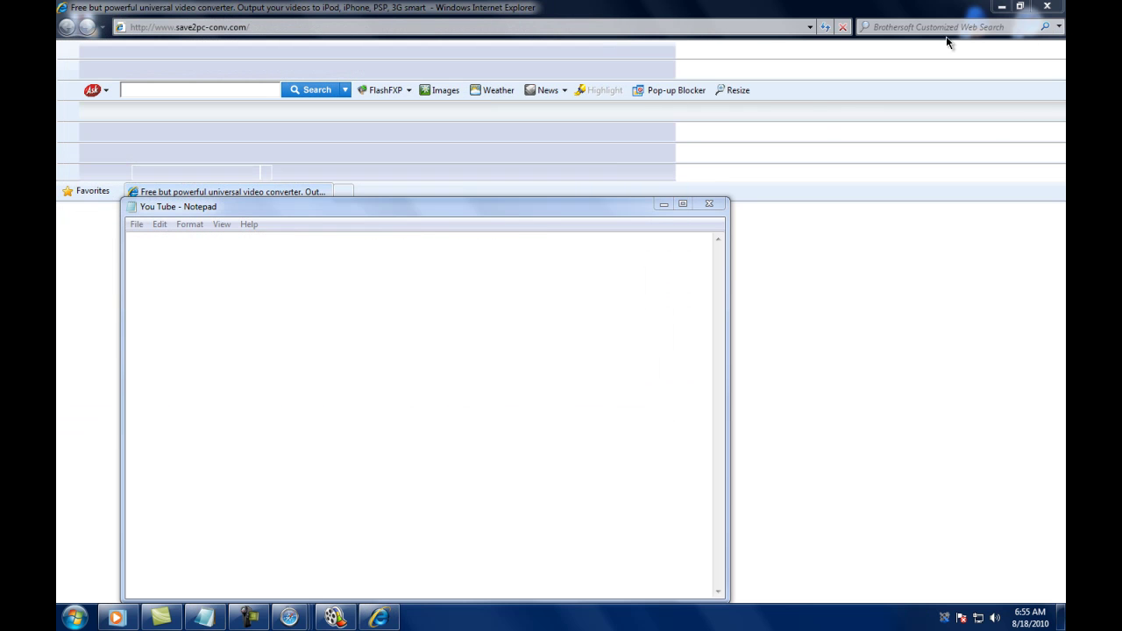
click(709, 203)
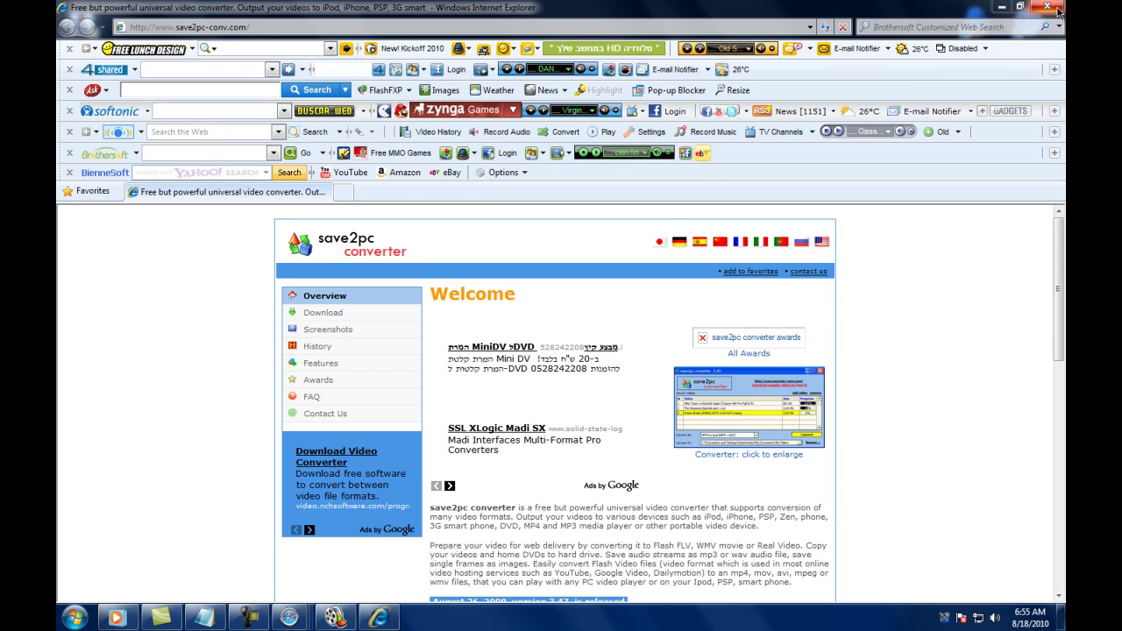
key(alt+F4)
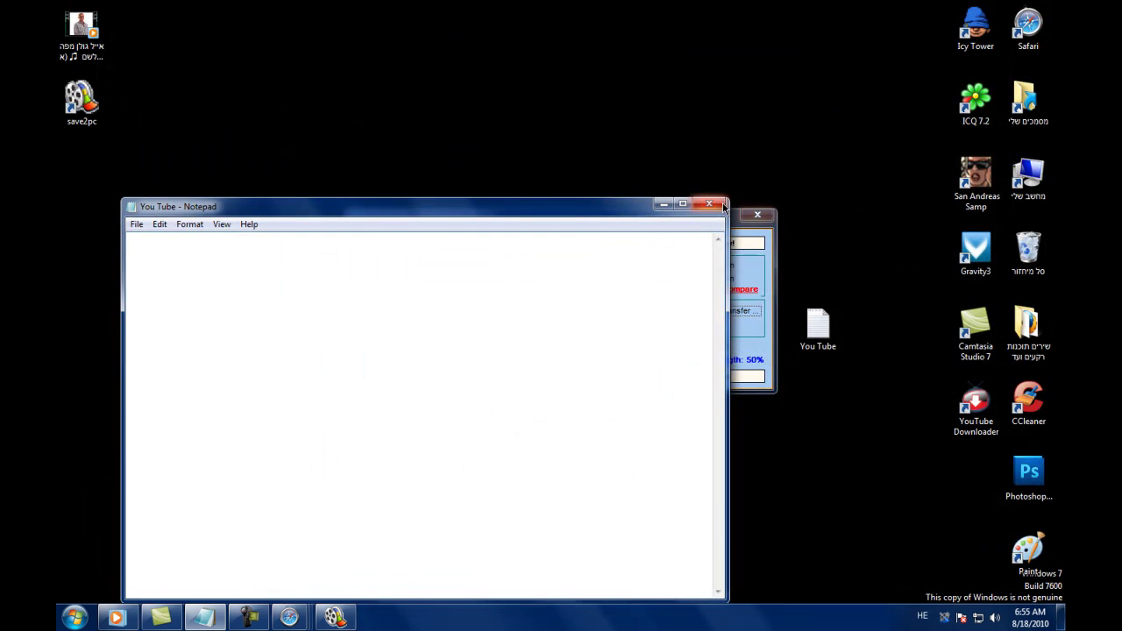
drag(584, 212, 595, 187)
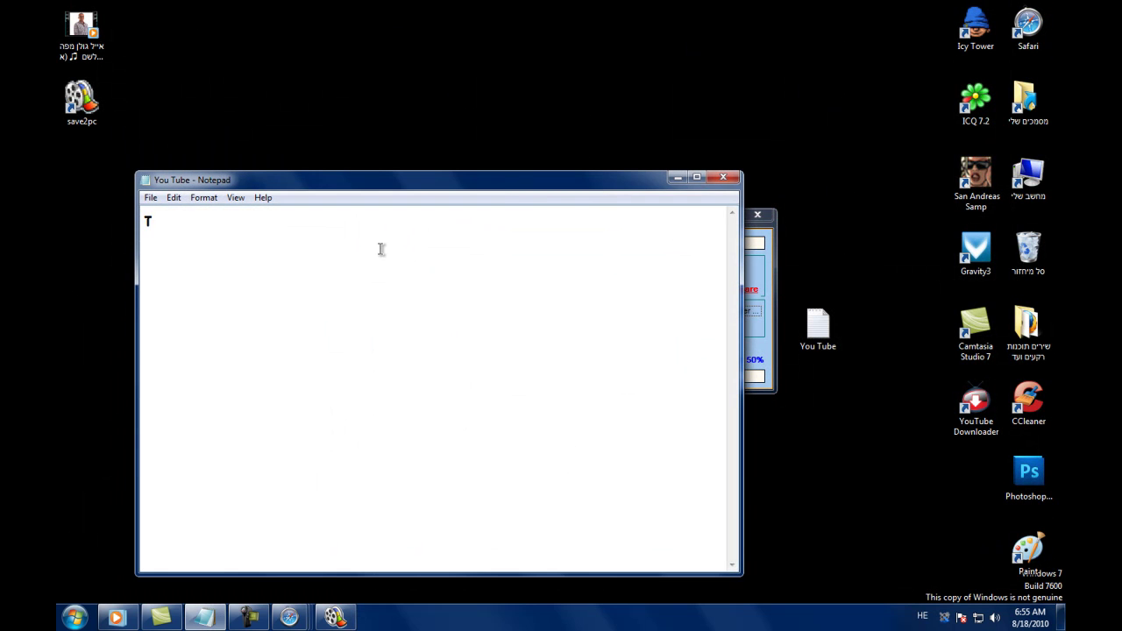
Step: Write "התקנתם" in the Notepad note and clear it again
text(התקנתם)
drag(288, 218, 146, 233)
key(BackSpace)
Step: Write "עכשיו תעשו כמוני" in the note, erase it, and minimize Notepad
text(עכשיו תעשו כמ)
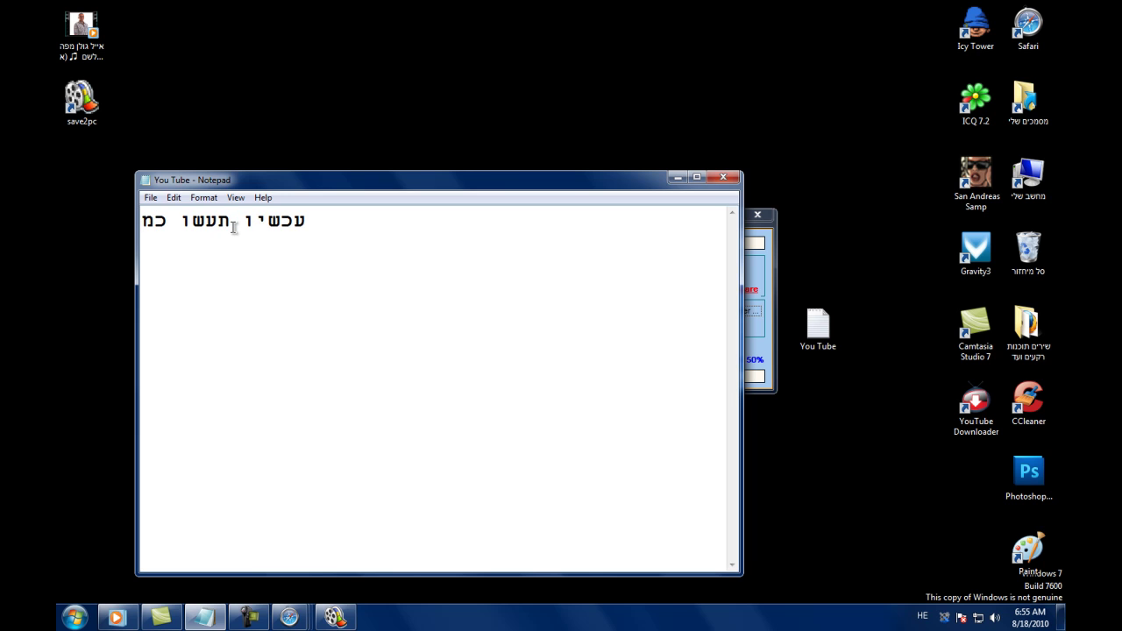
text(וני)
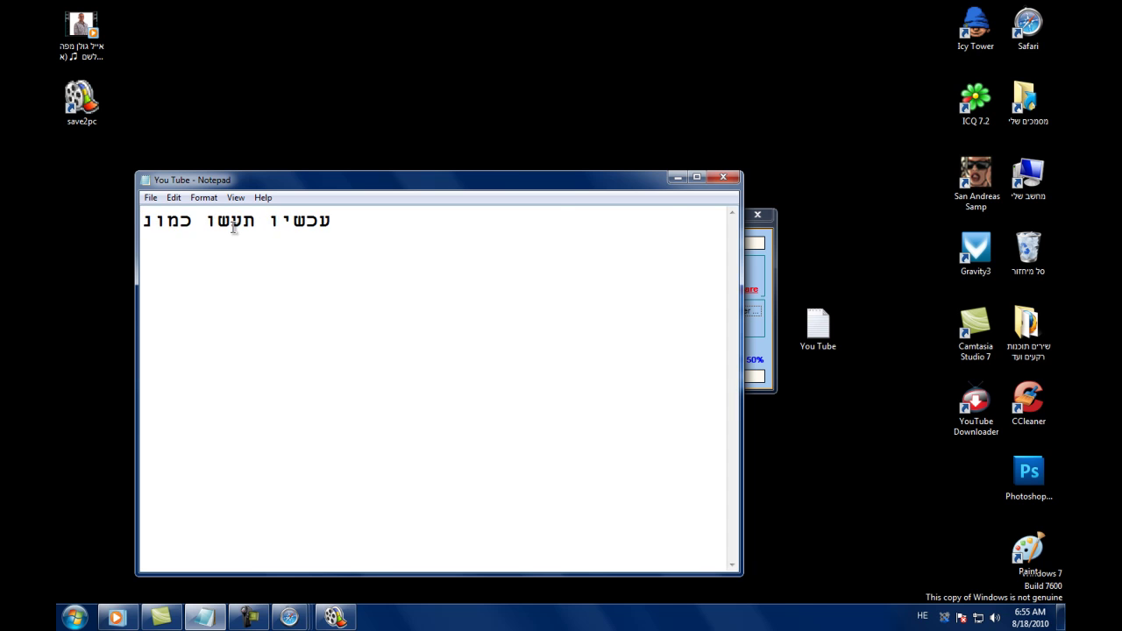
key(BackSpace)
key(BackSpace)
key(BackSpace)
key(BackSpace)
key(BackSpace)
key(BackSpace)
key(BackSpace)
key(BackSpace)
key(BackSpace)
key(BackSpace)
key(BackSpace)
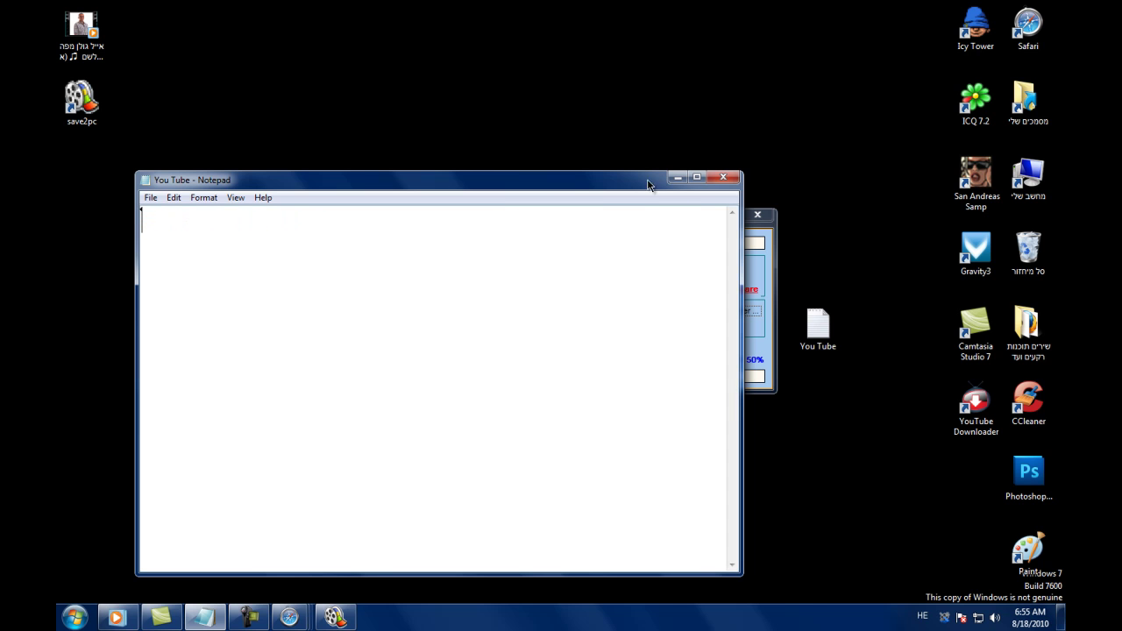
click(677, 177)
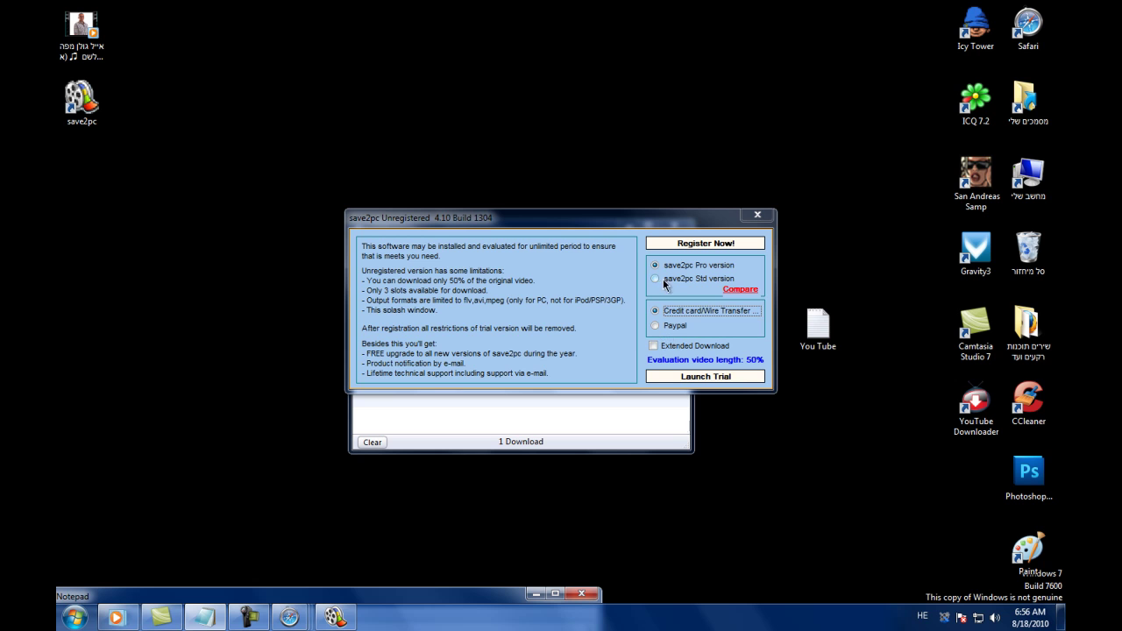
Step: Launch the save2pc trial with Extended Download enabled and fill the link field with the Youtube.com example
click(663, 376)
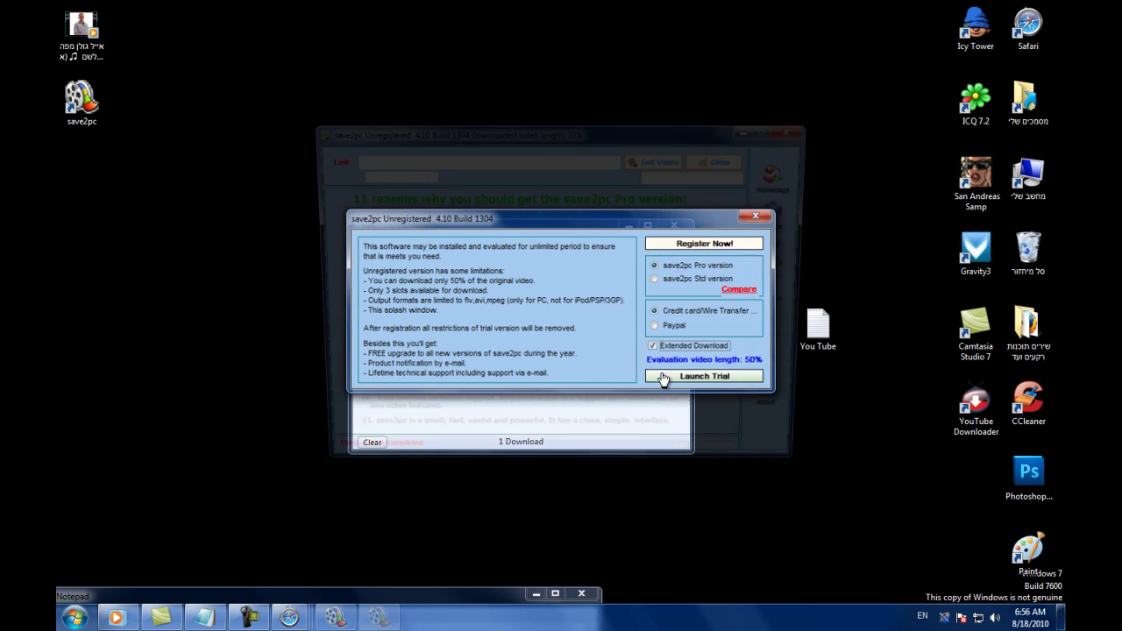
click(549, 160)
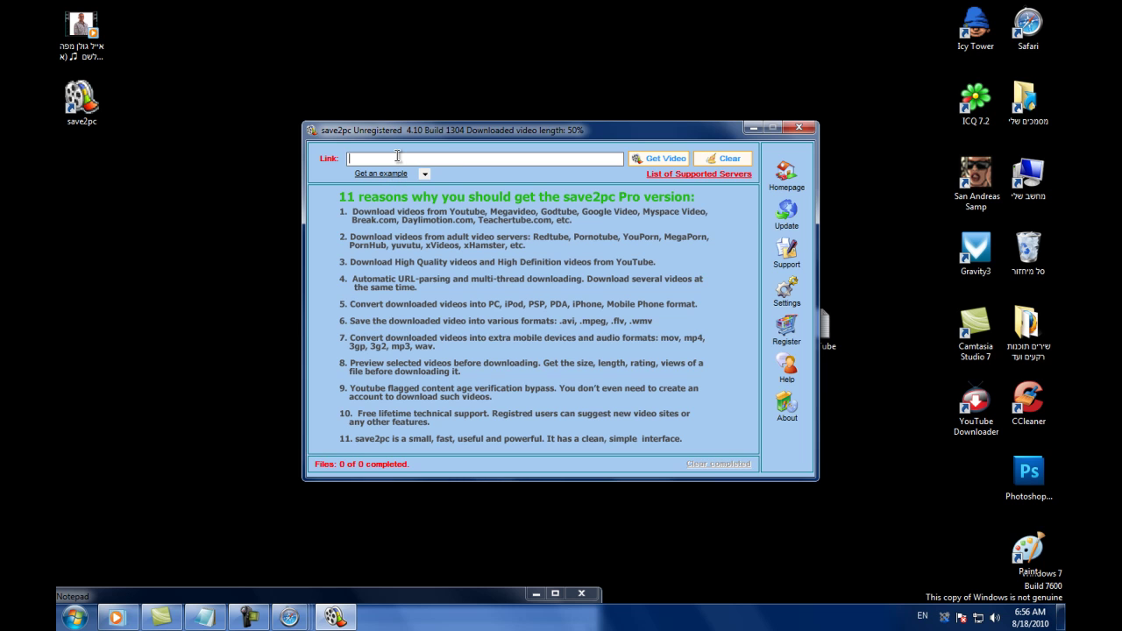
drag(355, 174, 377, 160)
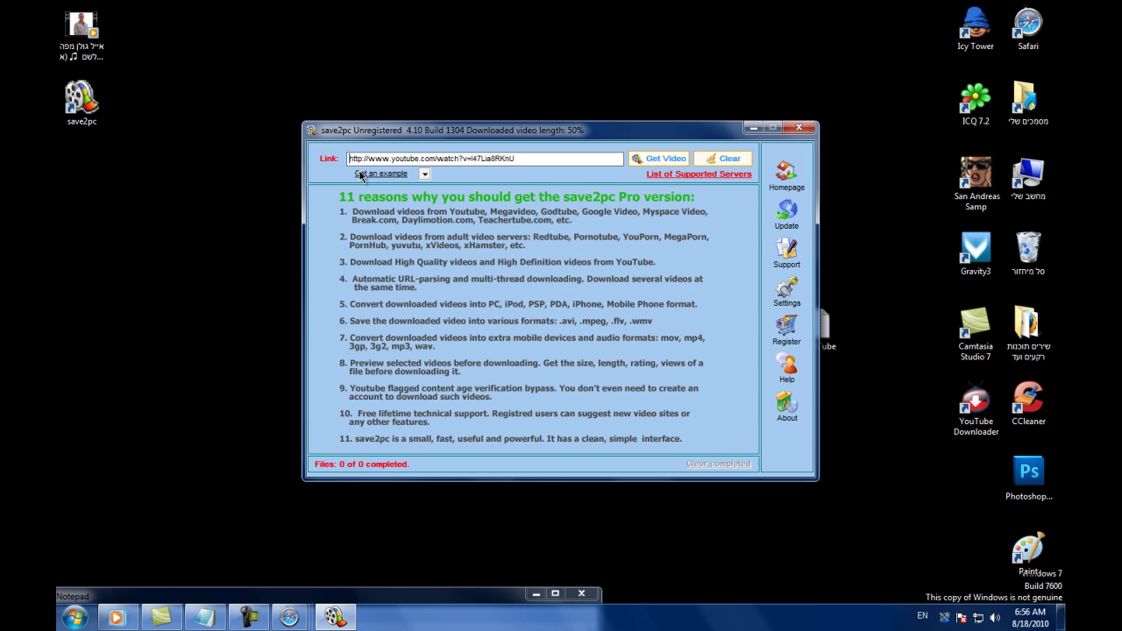
click(362, 174)
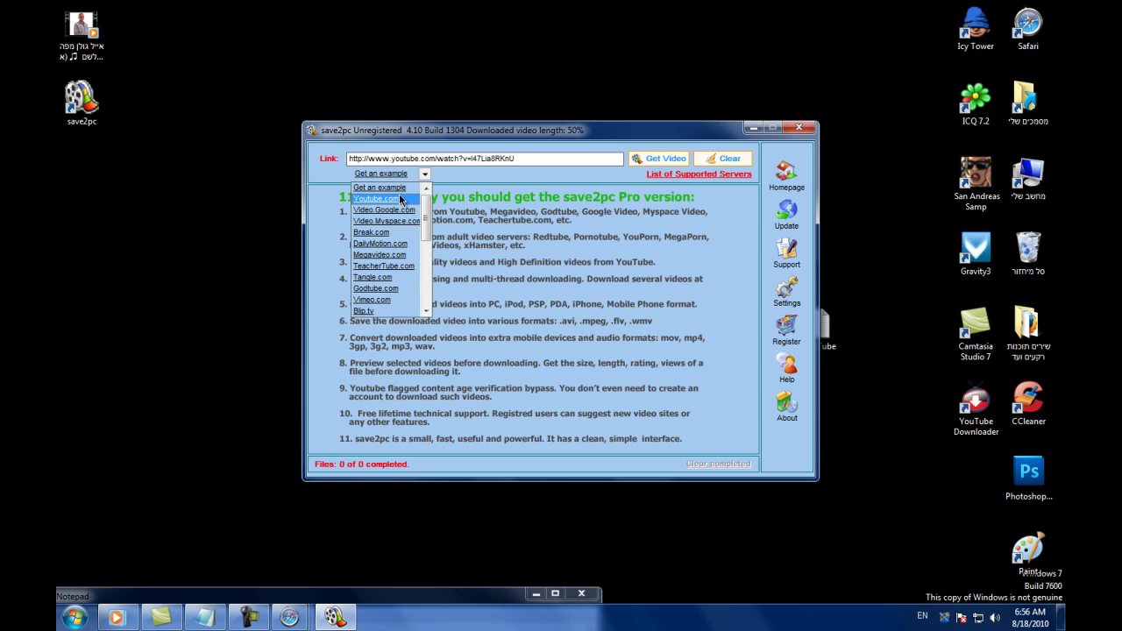
click(383, 200)
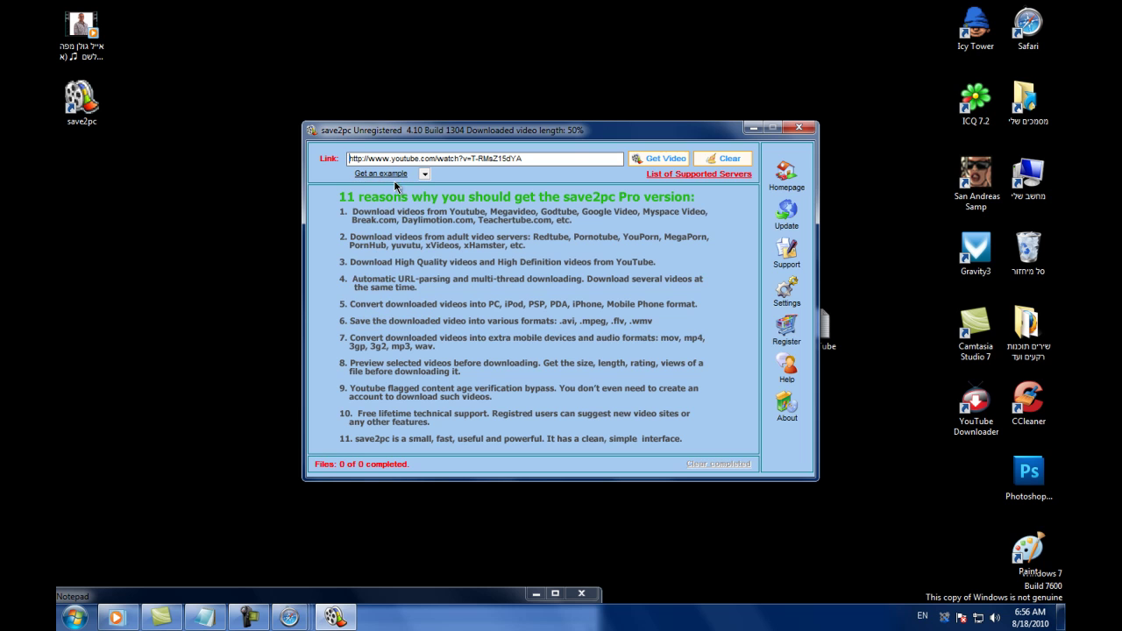
drag(563, 158, 352, 227)
text(http://www.youtube.com/watch?v=I47Lia8RKnU)
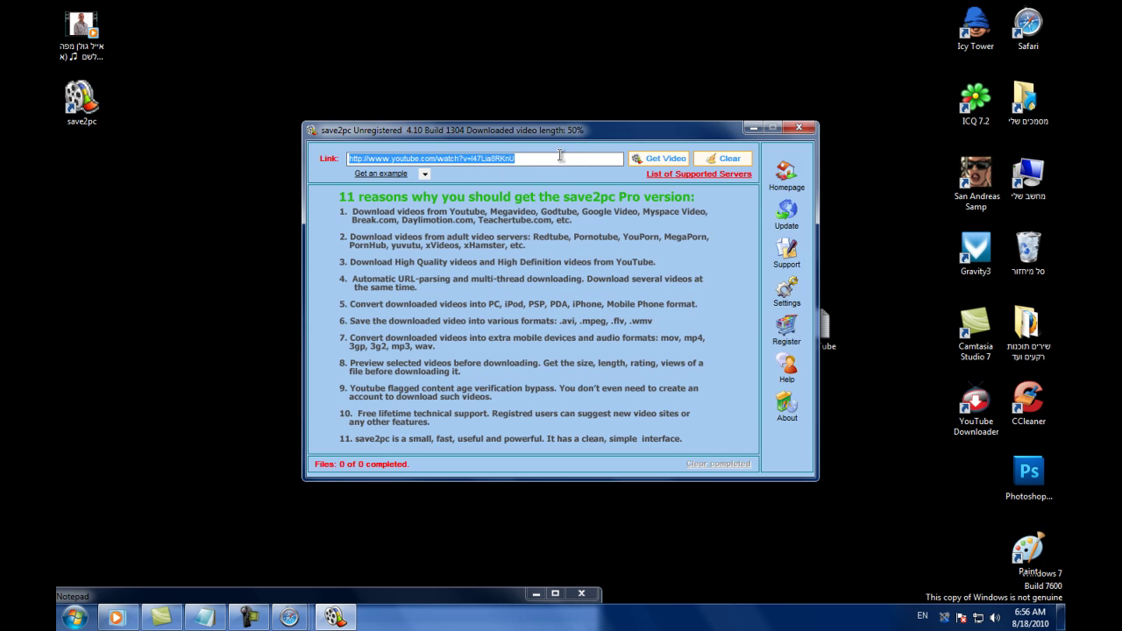
click(662, 159)
drag(492, 268, 458, 262)
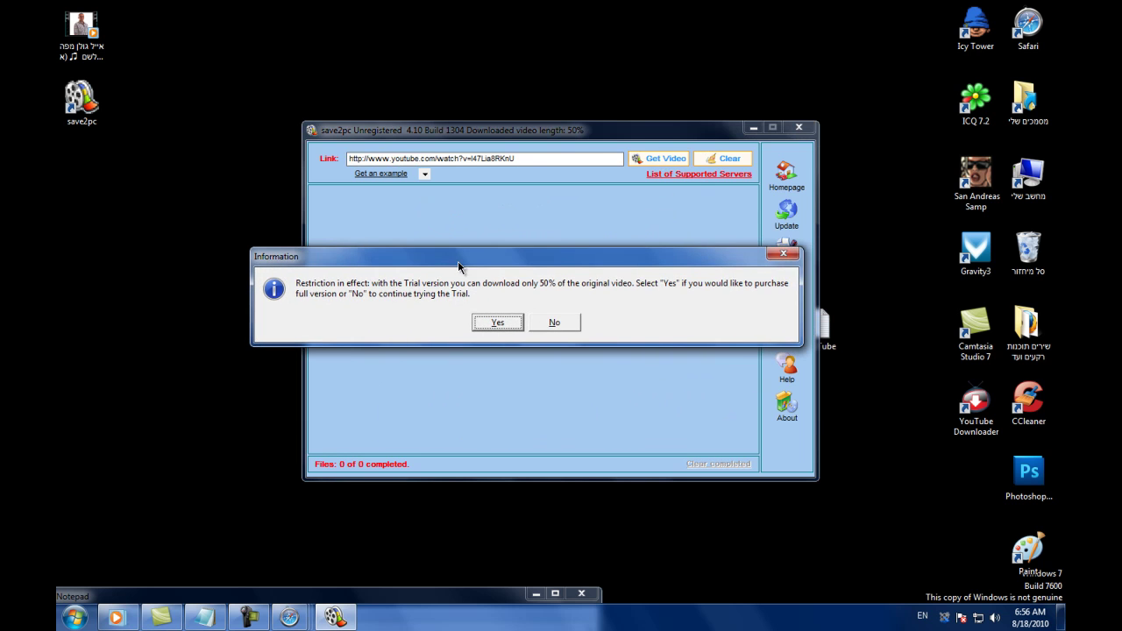
Step: Move Notepad over save2pc, write "כשזה עולה לוחצים no", clear the note, and minimize Notepad
click(206, 617)
drag(270, 592, 480, 271)
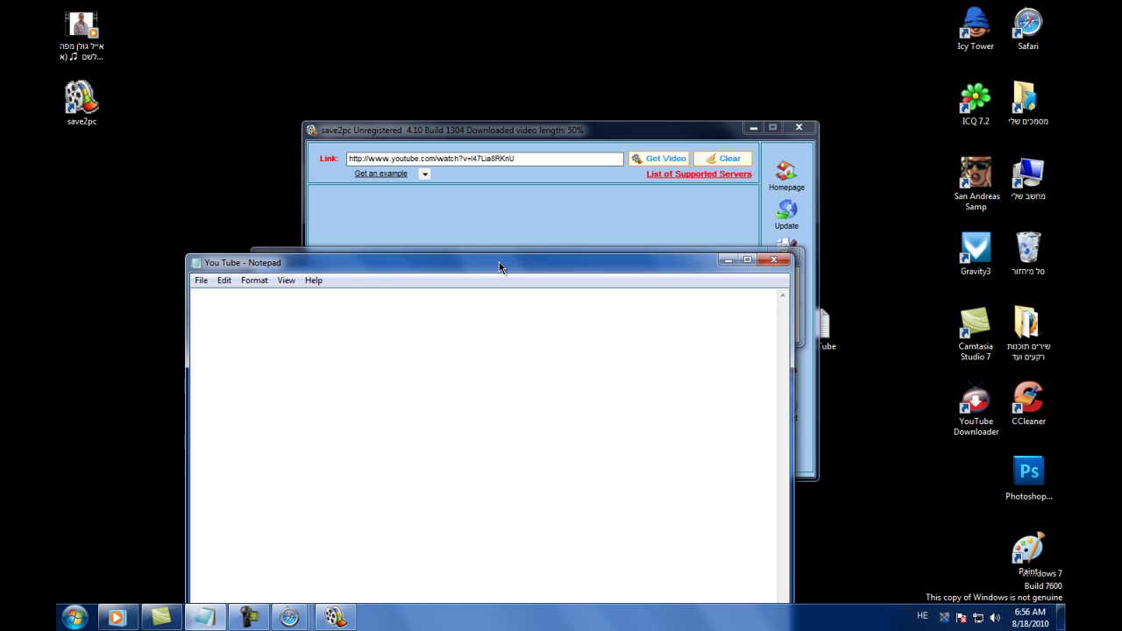
text(כשדה עול)
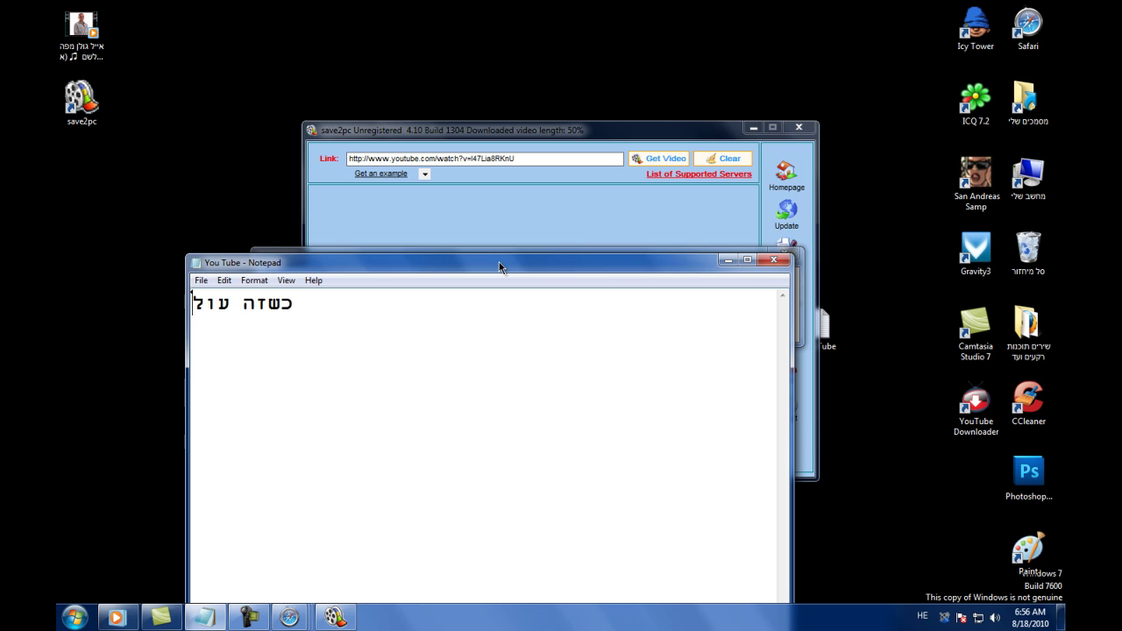
text(ה לוחצים)
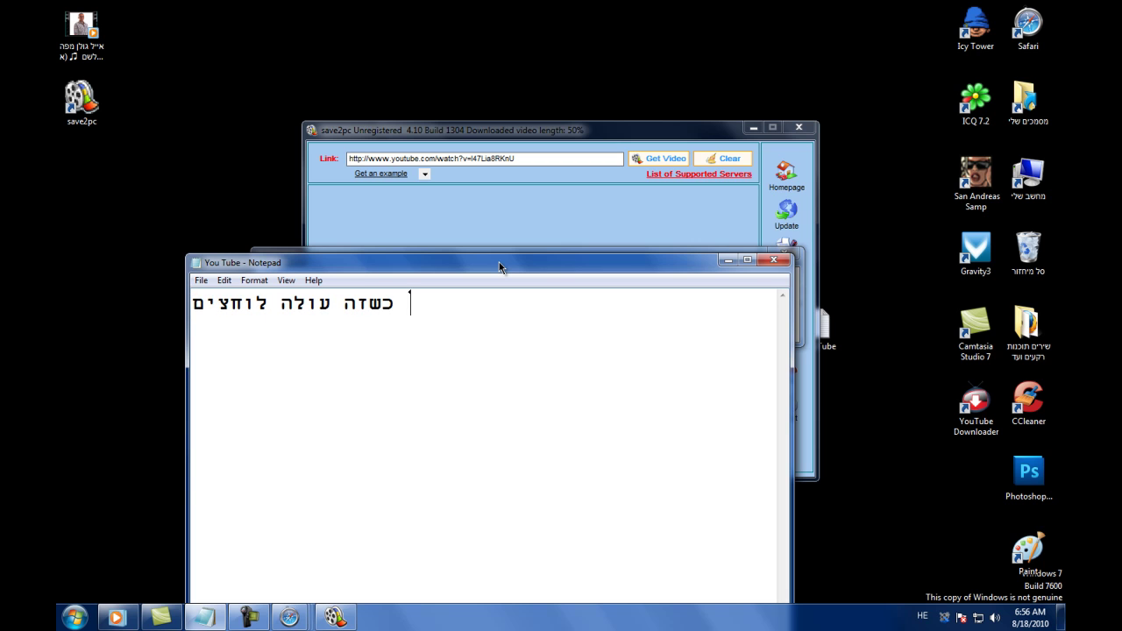
key(alt+shift)
text(ON)
key(BackSpace)
key(BackSpace)
text(no)
drag(481, 296, 68, 360)
key(BackSpace)
click(728, 260)
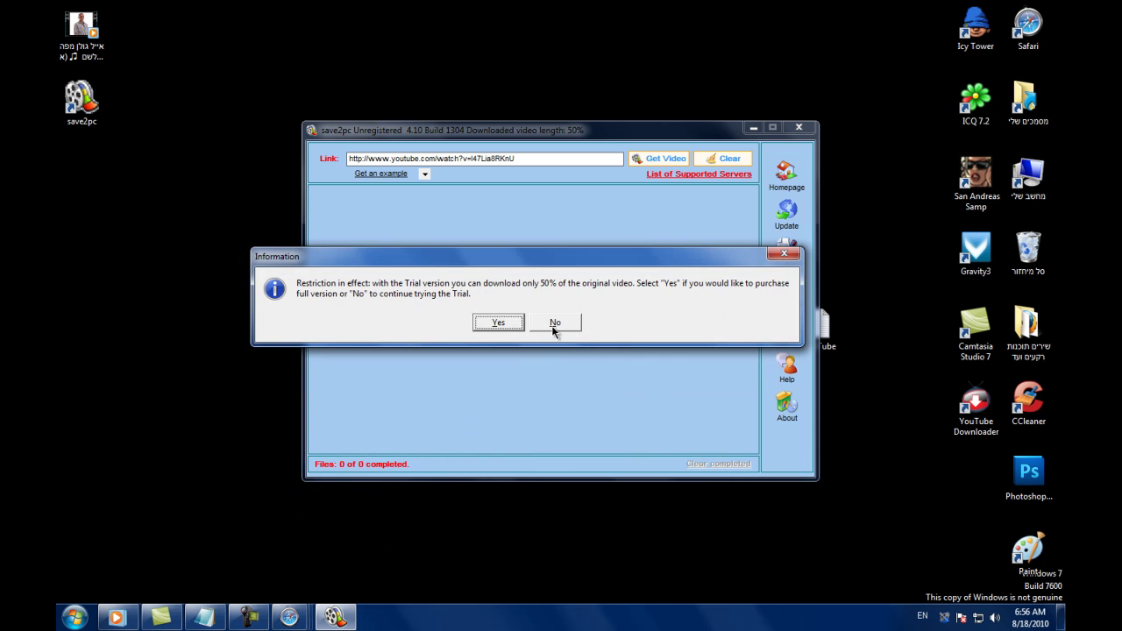
Step: Decline buying the full version and set the video's save format to MPEG for Windows (MPEG2 + MP2)
click(555, 321)
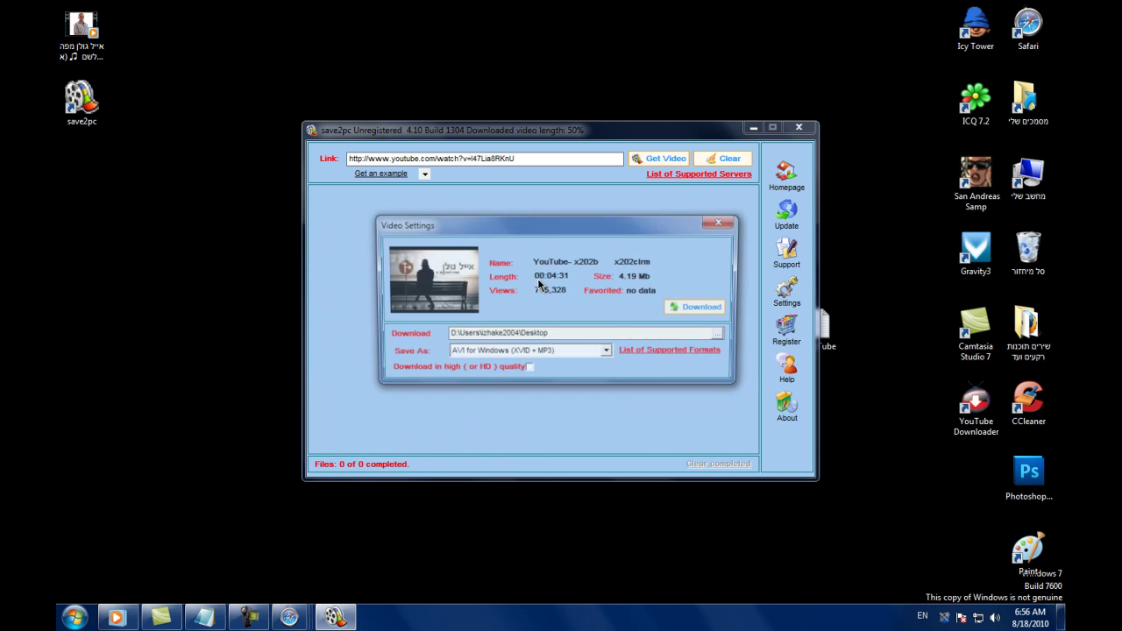
click(608, 352)
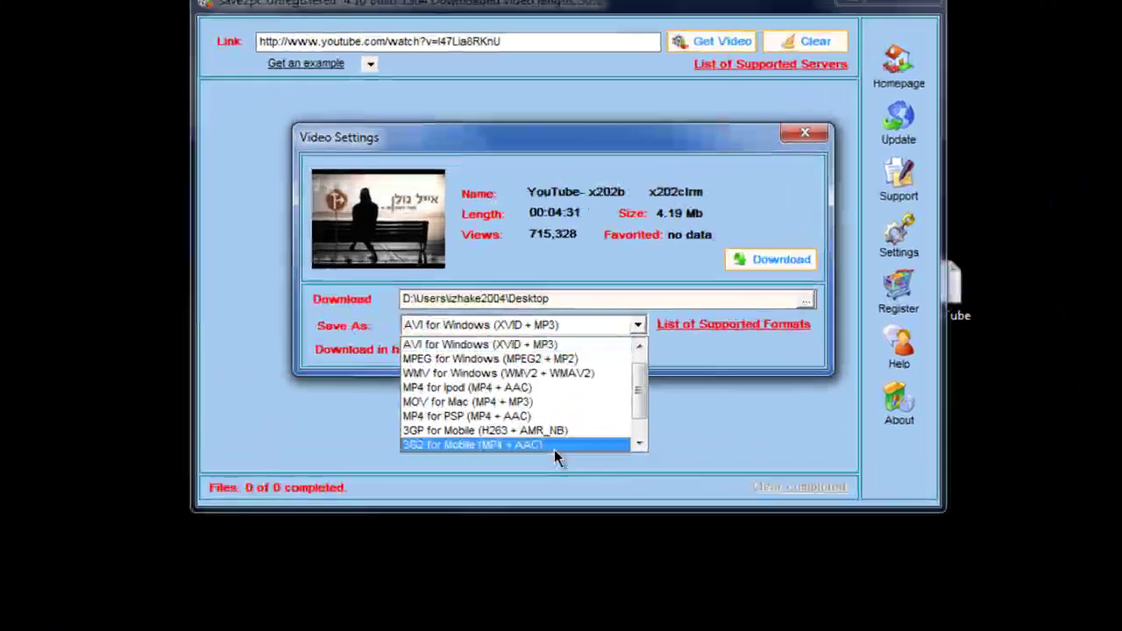
click(525, 379)
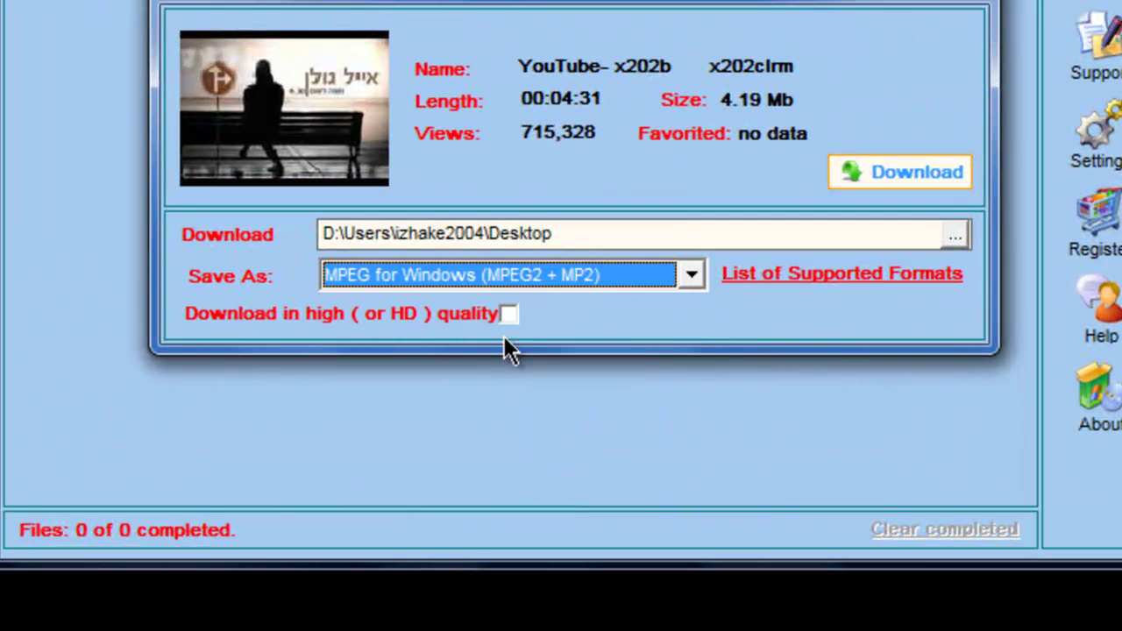
Step: Browse the download folder choices, keep the Desktop as destination, and add the video to the download list
click(684, 231)
click(962, 235)
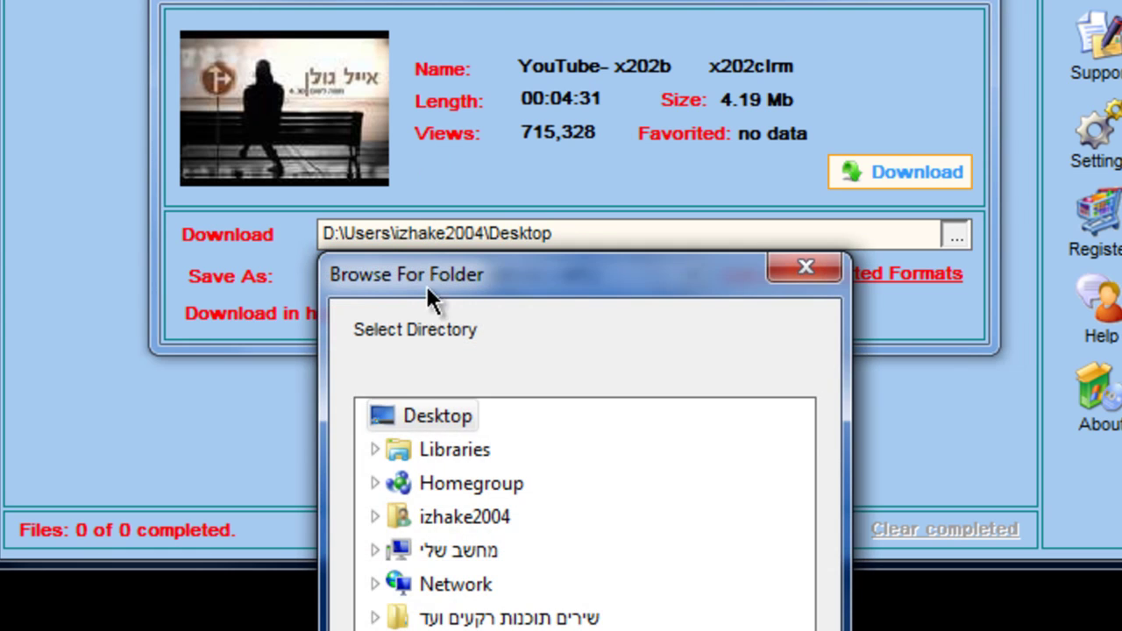
click(446, 624)
drag(426, 12, 418, 8)
click(843, 179)
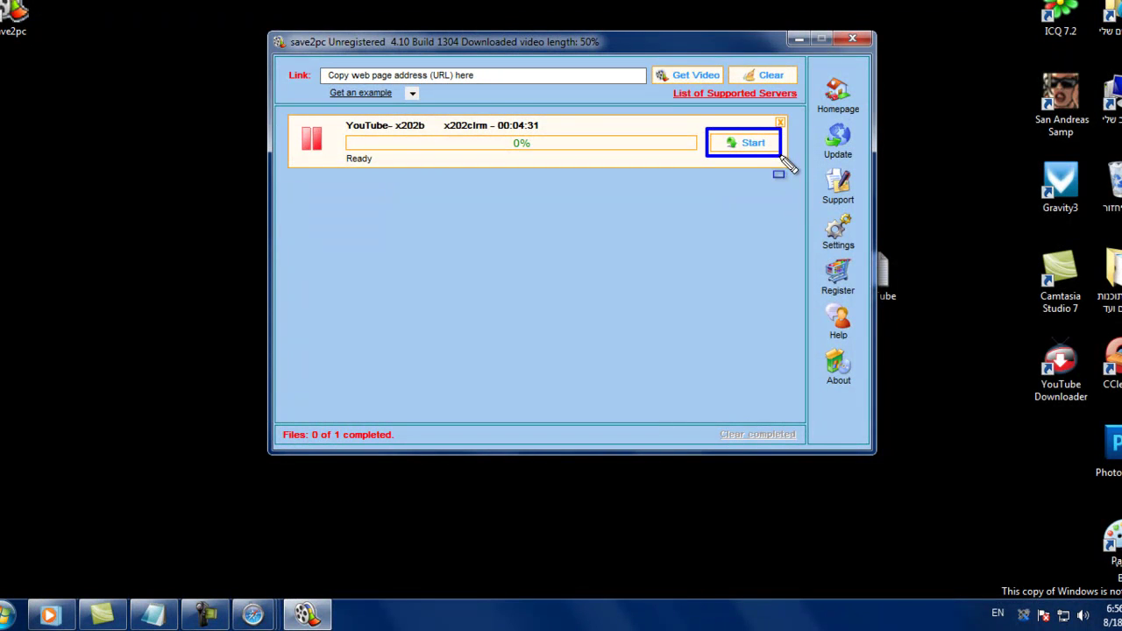
Step: Start downloading the queued video in save2pc
click(752, 145)
click(752, 145)
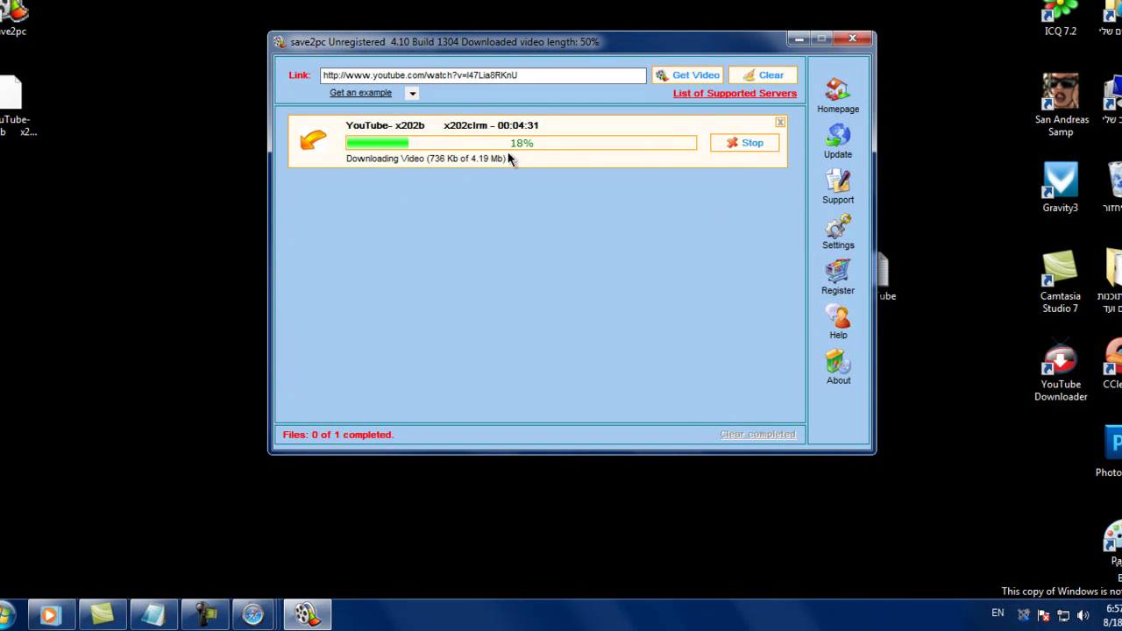
mouse_move(92, 207)
mouse_down()
mouse_move(1, 53)
mouse_move(1, 201)
mouse_up()
key(Escape)
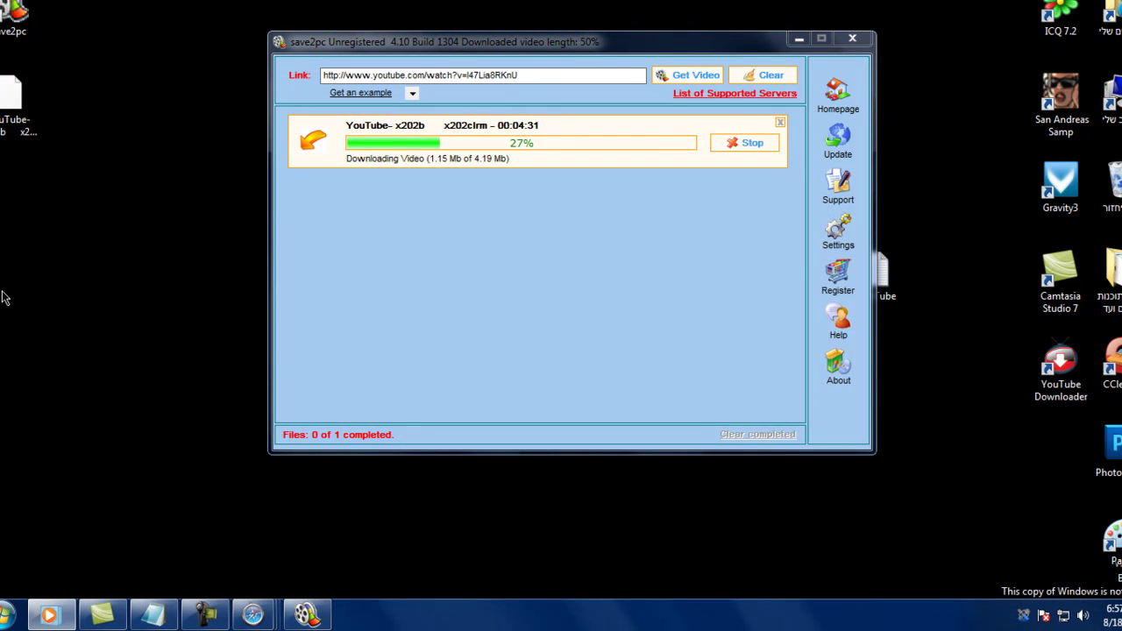
Step: Switch to Notepad and begin a new note with "בתוכנה Save2pc"
click(154, 614)
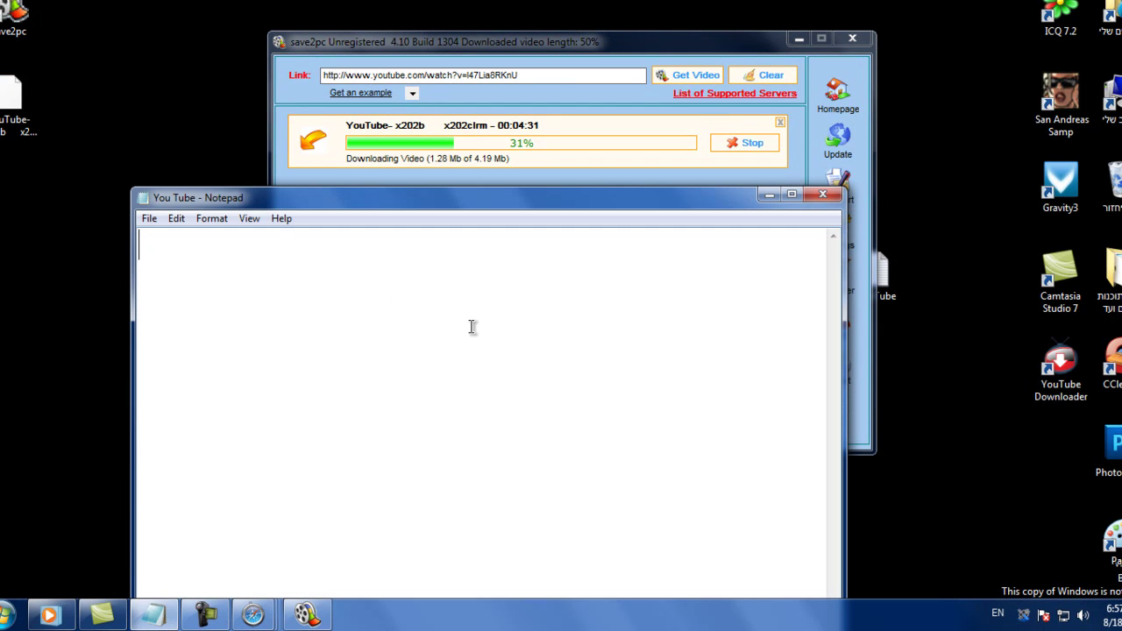
text(c,ufbv)
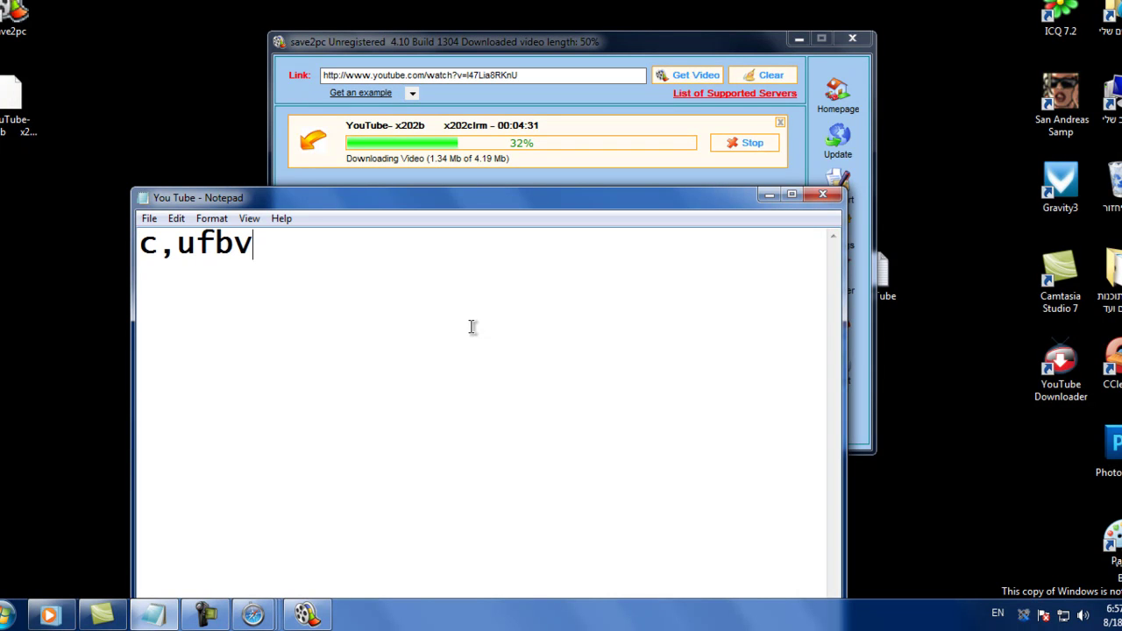
key(BackSpace)
key(BackSpace)
key(BackSpace)
key(BackSpace)
key(BackSpace)
key(BackSpace)
key(BackSpace)
text(בתוכנה)
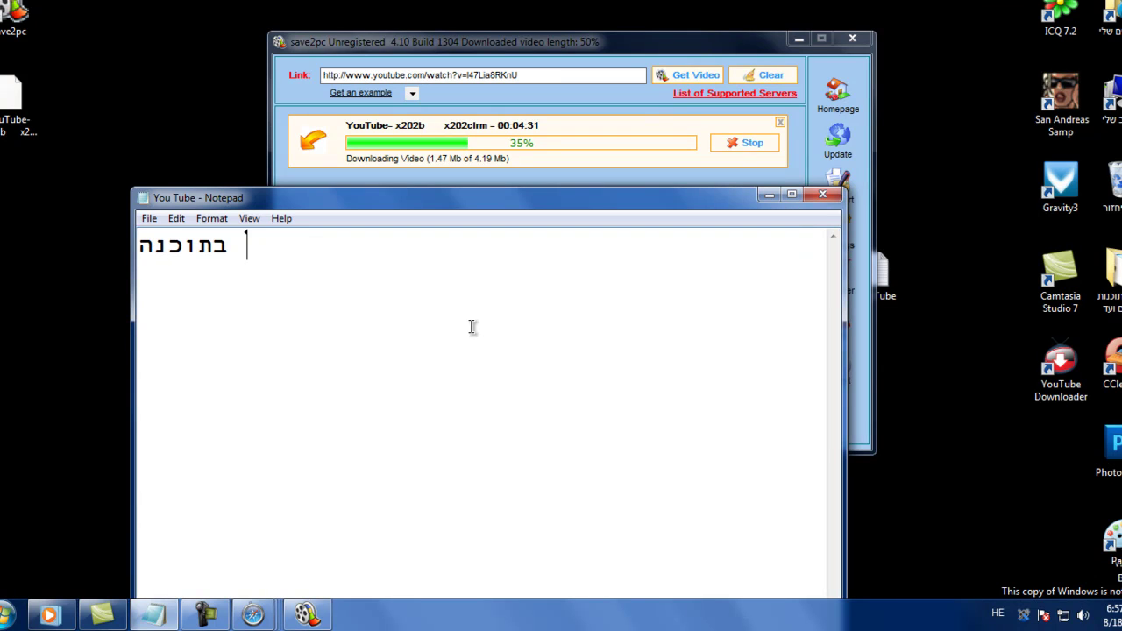
key(alt+shift)
text(Save2pc)
Step: Continue the note with "אתם יכולים להרויד ממגה וידיאו!!!!!!!!!!" and add "ועוד..." on a new line
key(alt+shift)
text(אתם יכול)
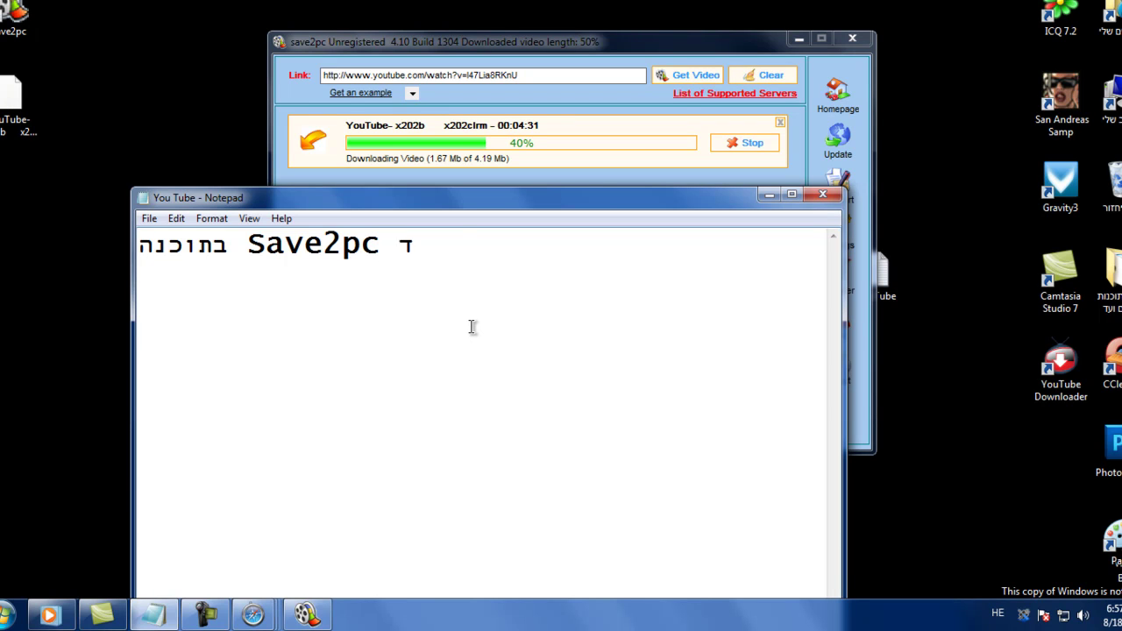
text(ים להרויד )
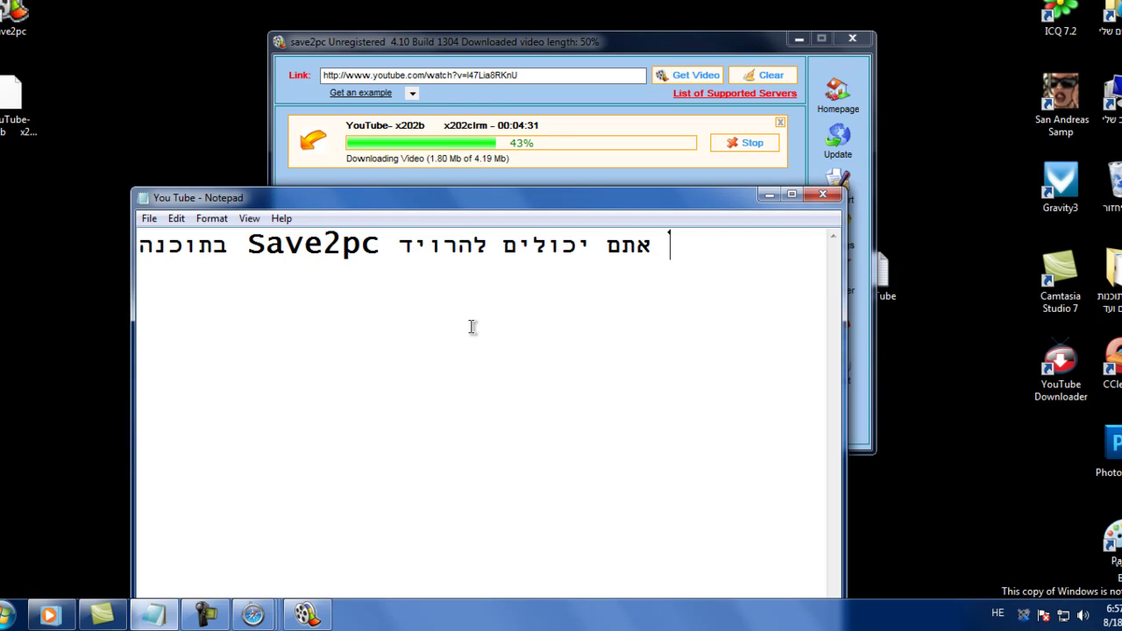
text(ממ)
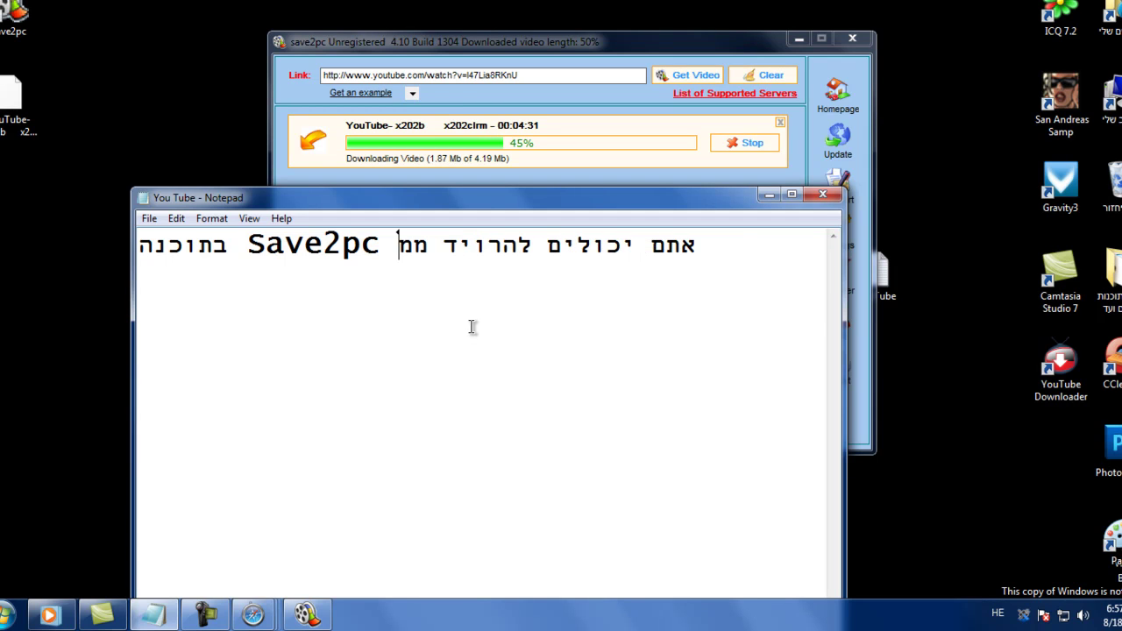
text(גה וידי או!!!!!!!!!!)
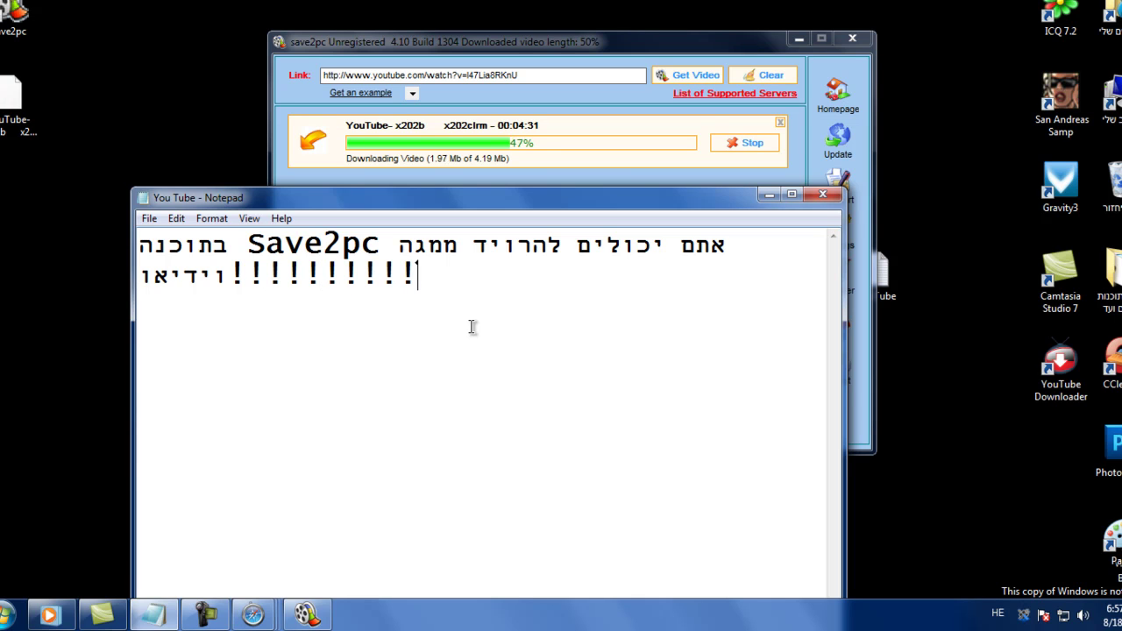
text(ועוד...)
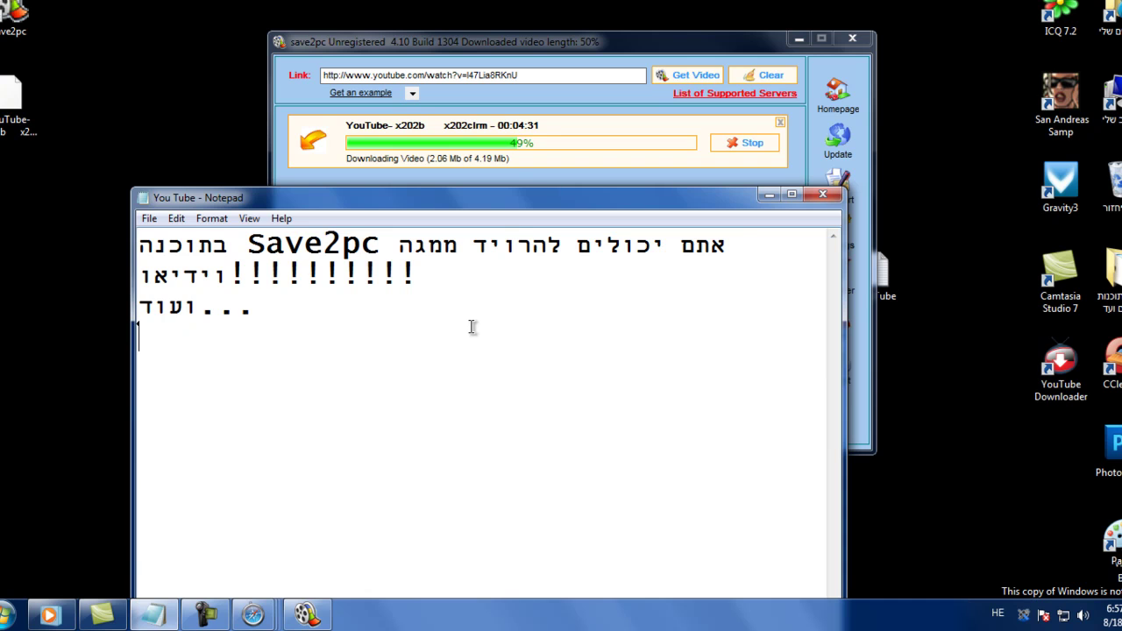
Step: Clear the whole note about save2pc from Notepad
key(shift+Up)
key(shift+Up)
key(shift+Left)
key(shift+Left)
key(shift+Left)
key(shift+Left)
text(בתו)
drag(140, 246, 184, 246)
key(BackSpace)
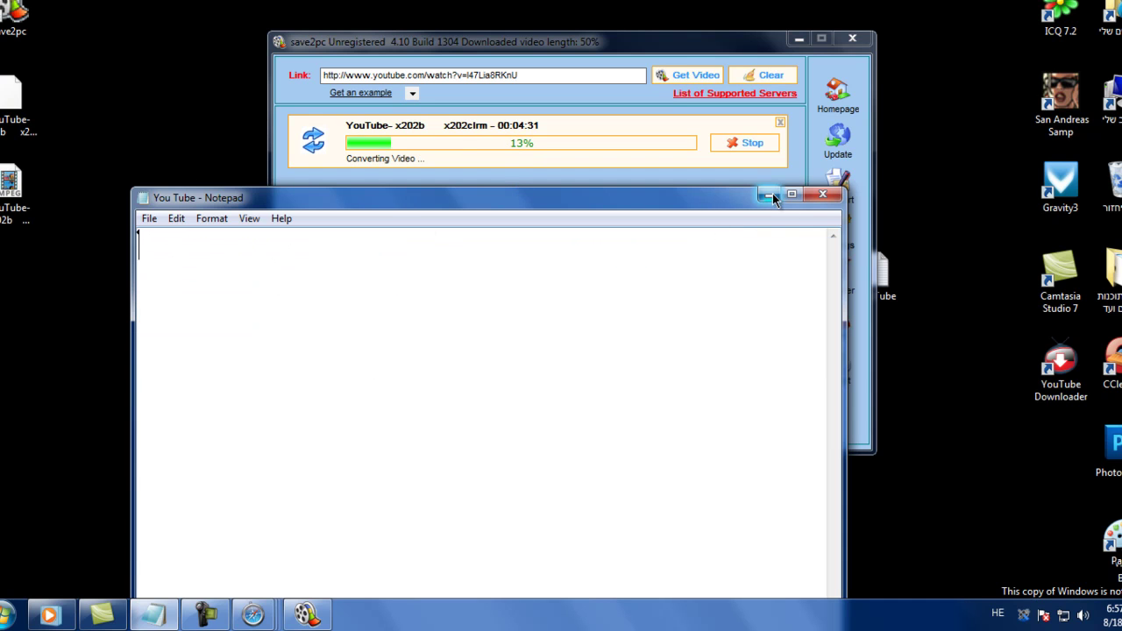
Step: Write "זהו היסתיימה ההורדה" in Notepad and clear the note
text(זהו )
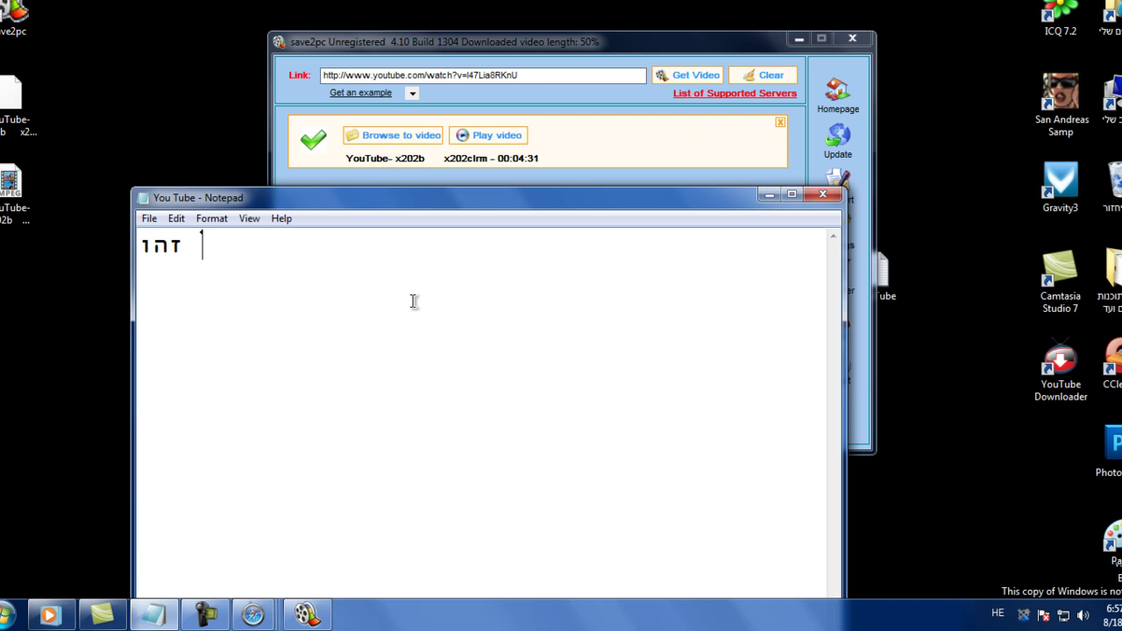
text(היס)
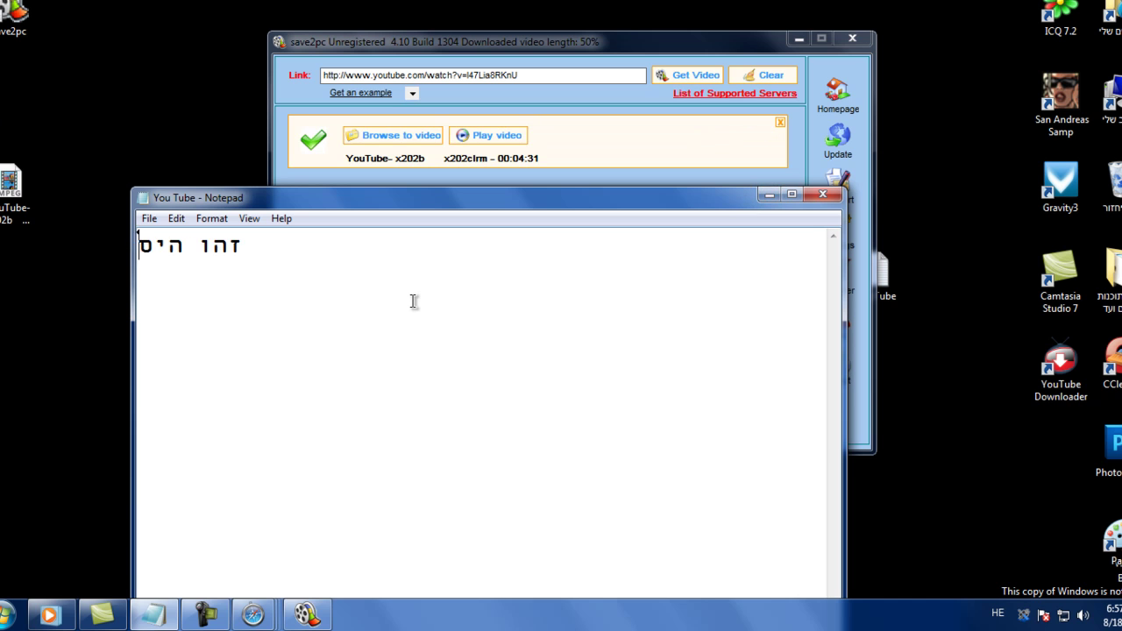
text(תיימה ההורדה)
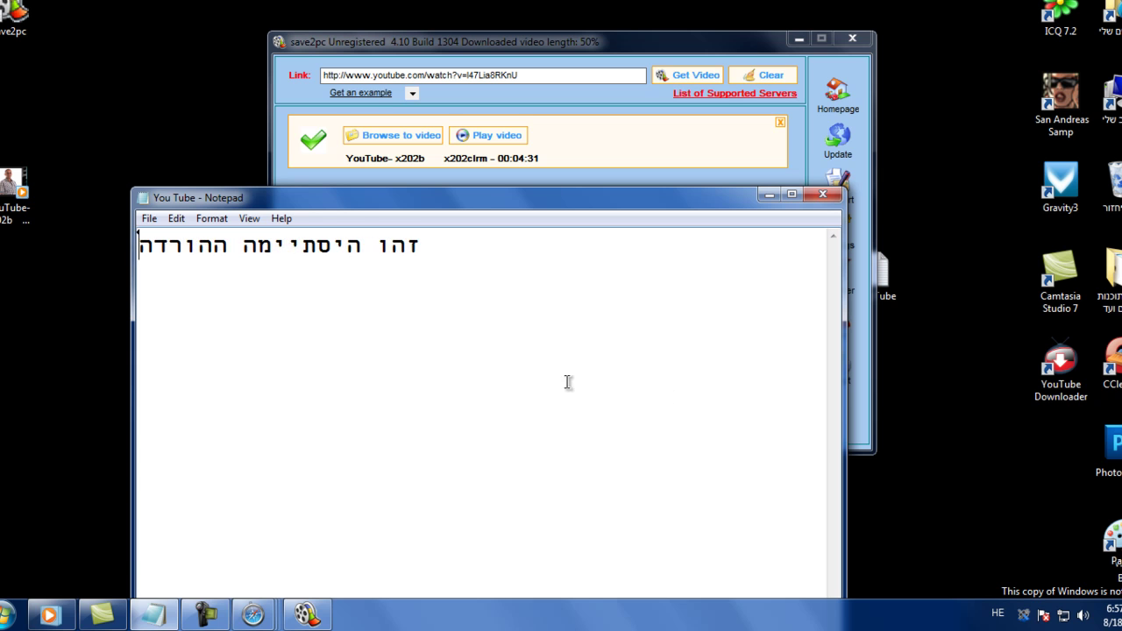
key(ctrl+a)
key(Delete)
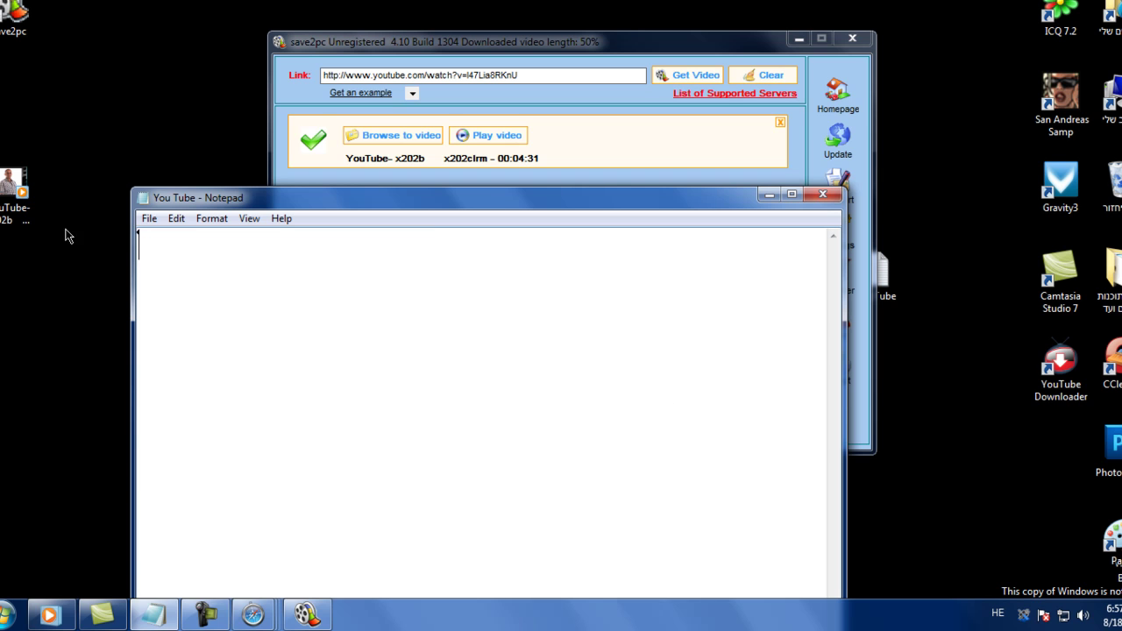
Step: Shift the Notepad window slightly and close it without saving the changes to You Tube.txt
drag(200, 198, 226, 199)
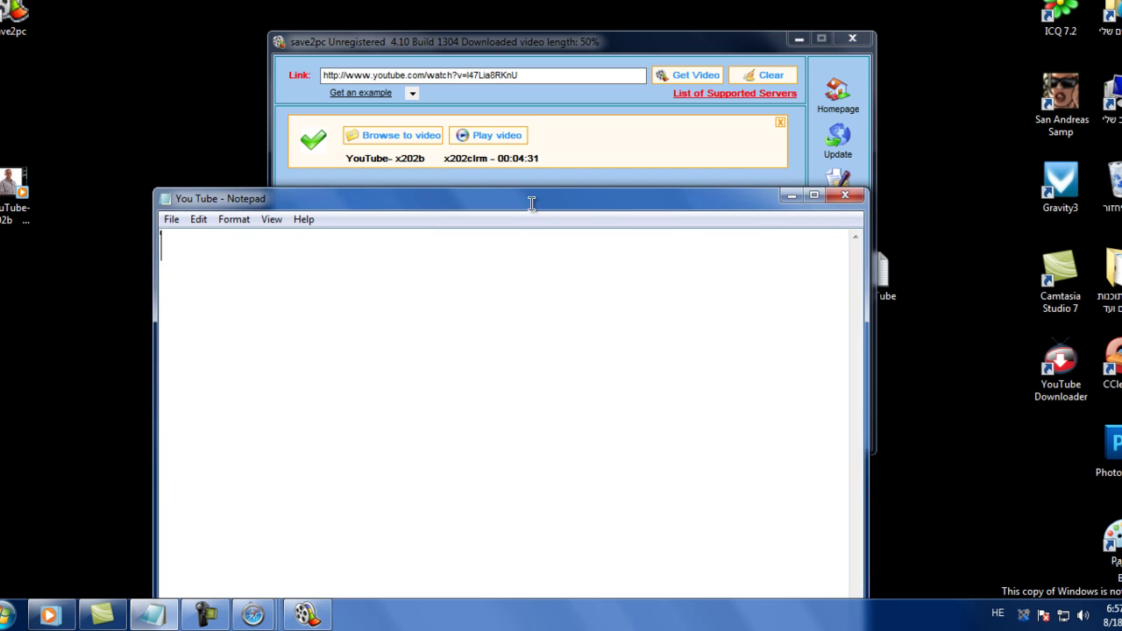
click(845, 196)
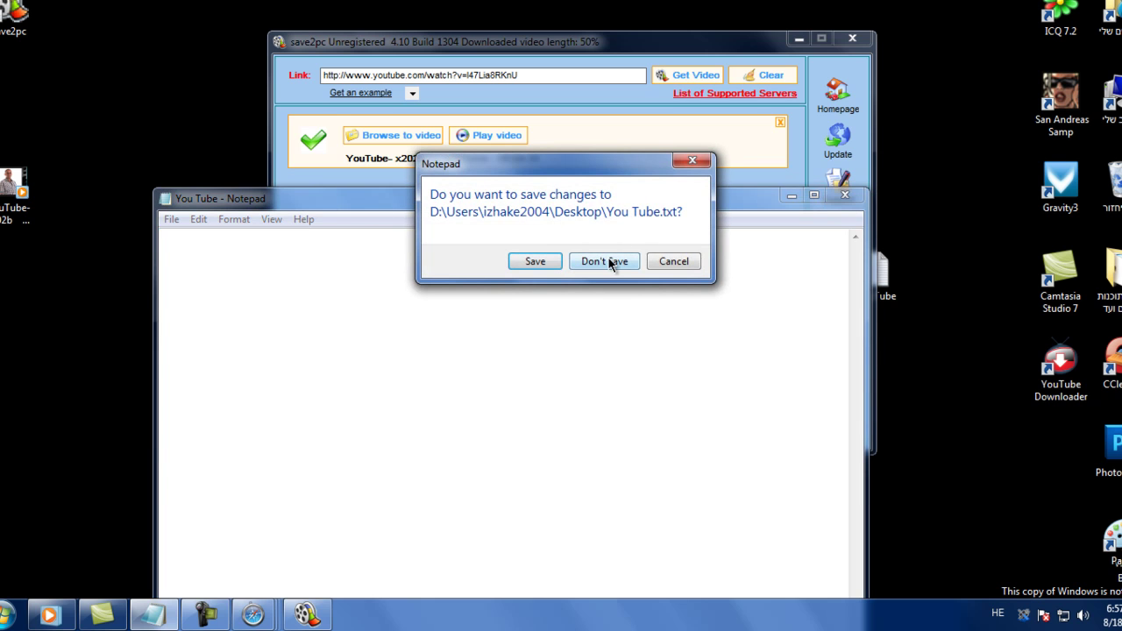
click(603, 262)
Step: Move the downloaded video's desktop icon beside the save2pc window and play the finished video from save2pc
drag(19, 209, 209, 211)
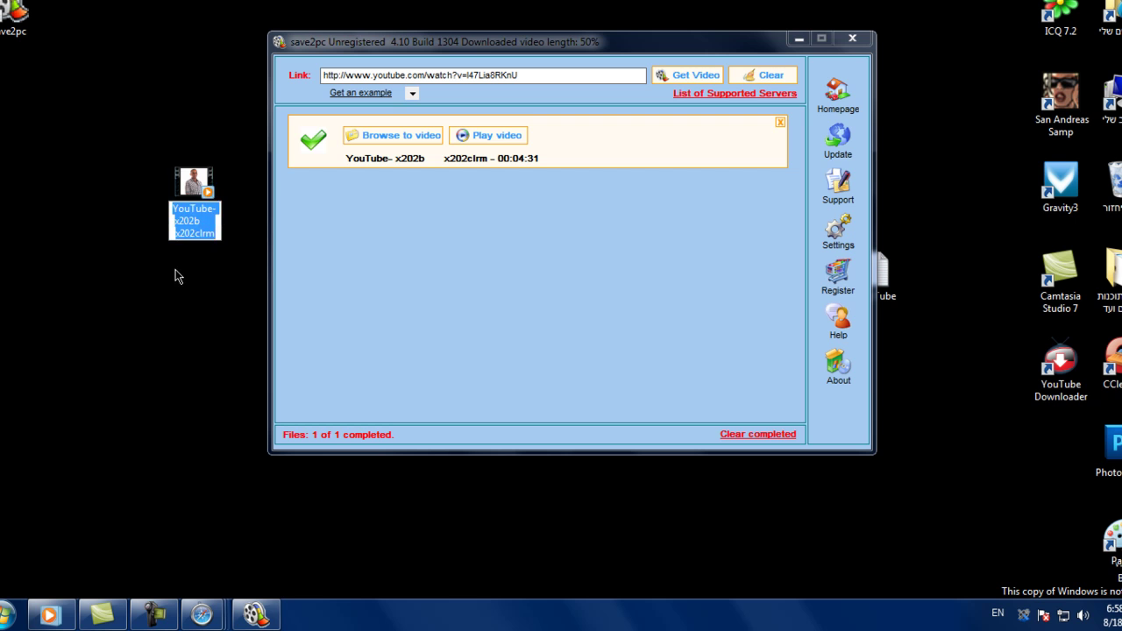
click(216, 197)
click(465, 134)
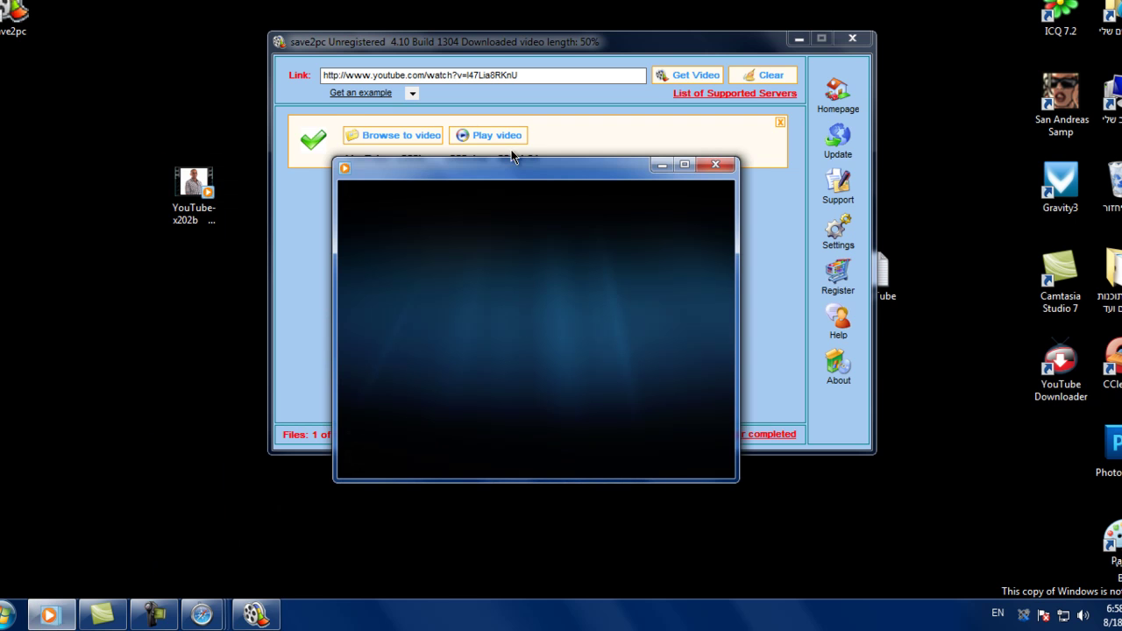
drag(504, 168, 460, 155)
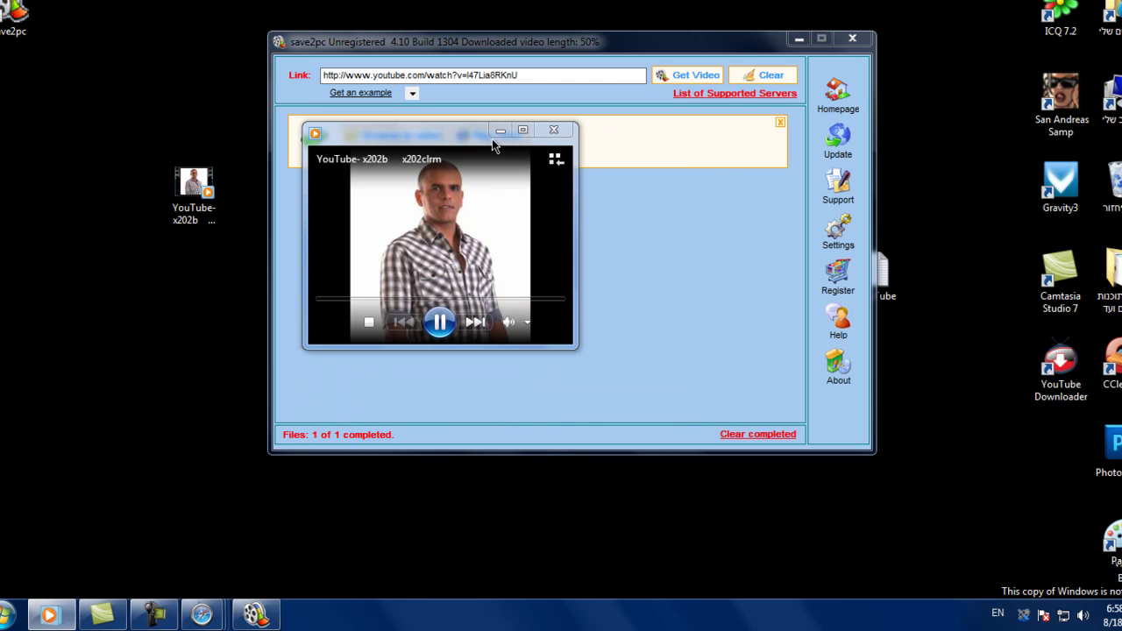
Step: View the playing video in a maximized Windows Media Player window, restore the window size, and close the player
drag(160, 124, 182, 194)
click(479, 137)
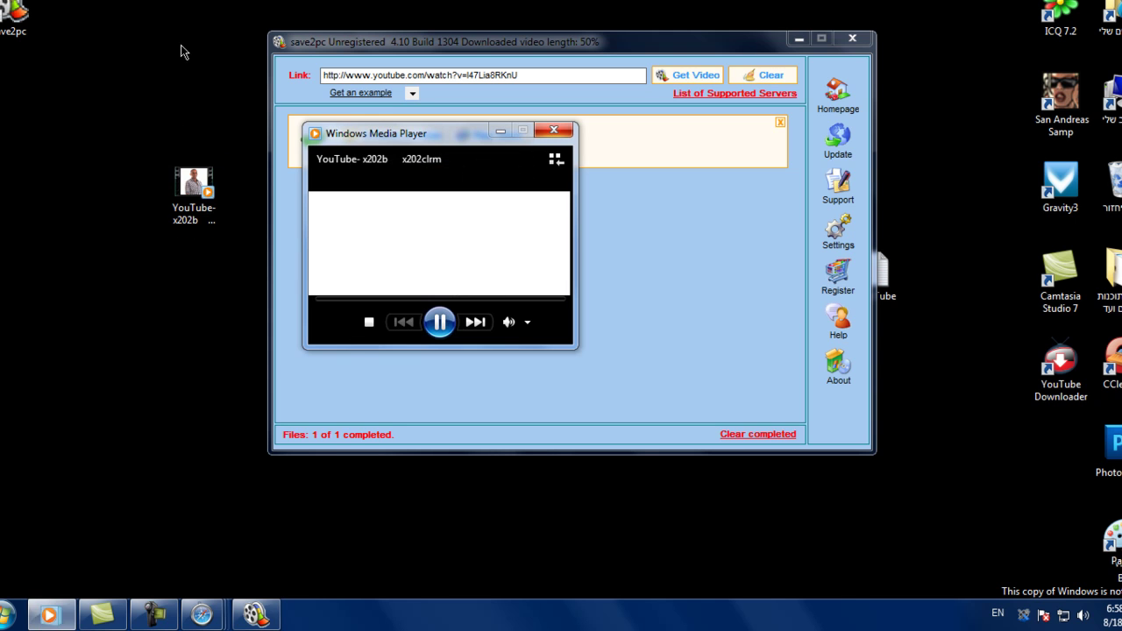
click(193, 189)
double_click(423, 137)
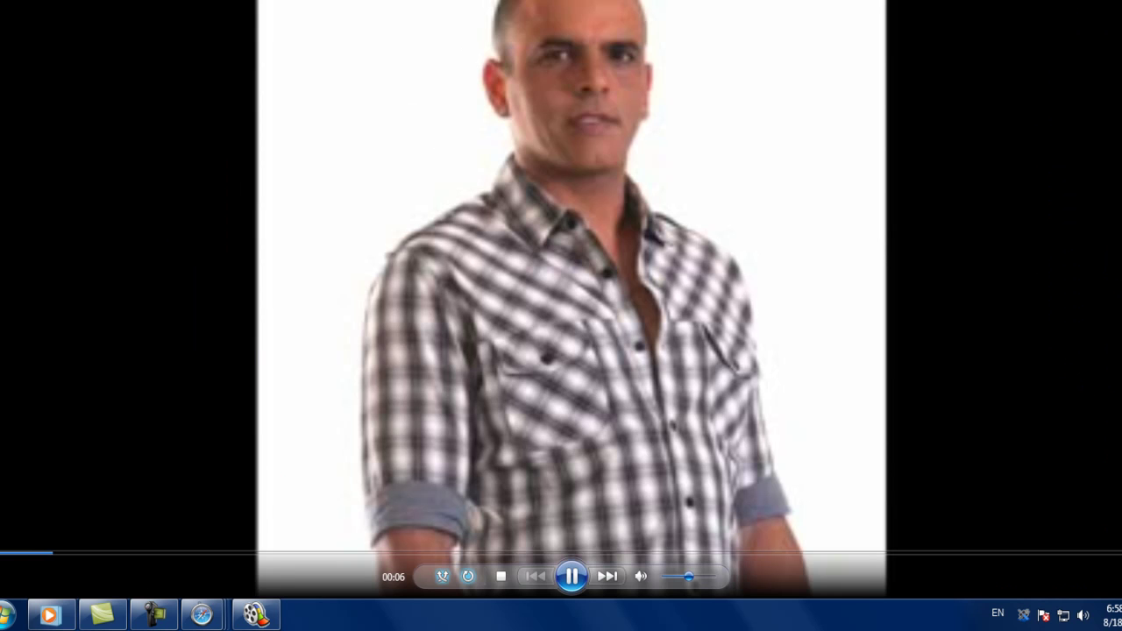
double_click(441, 135)
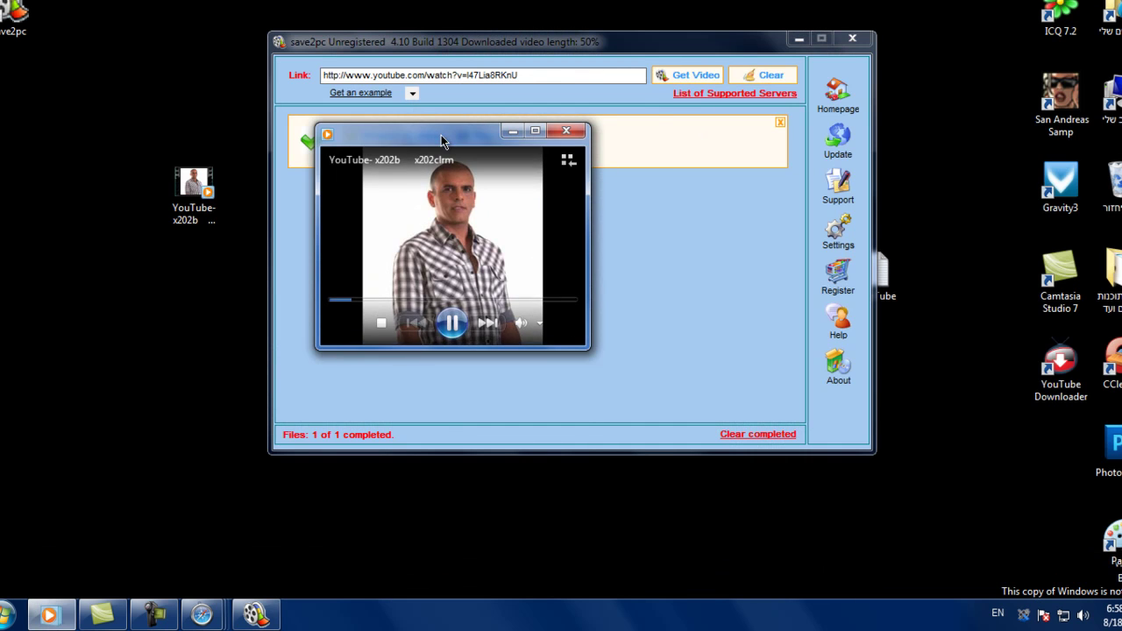
click(574, 120)
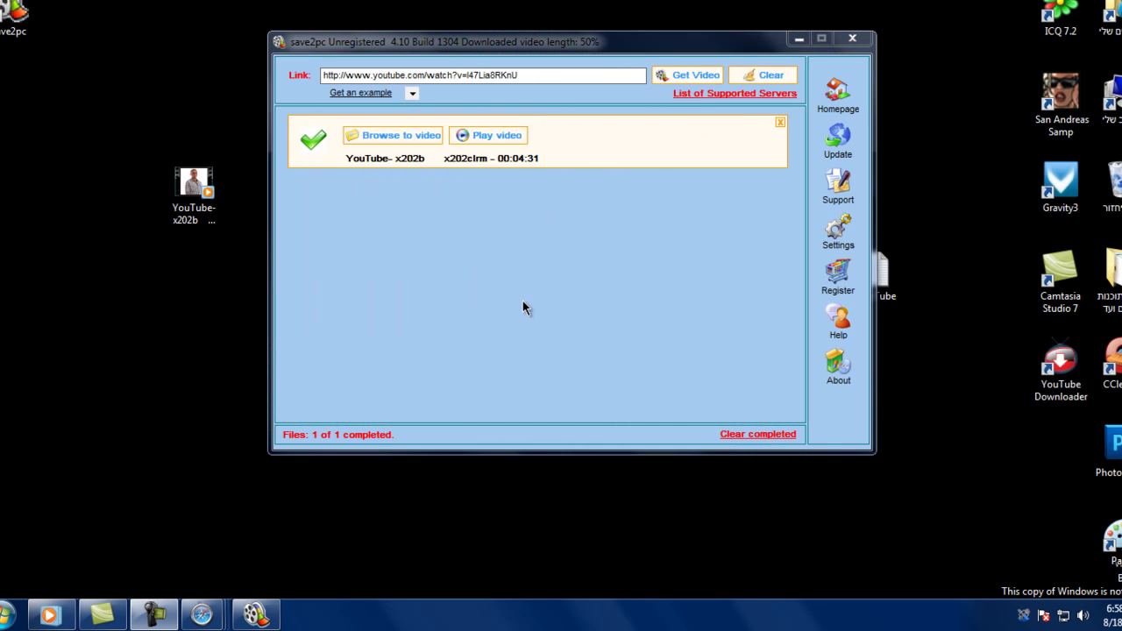
Step: Close save2pc and clear save2pc_full.exe from the browser's downloads list
click(852, 38)
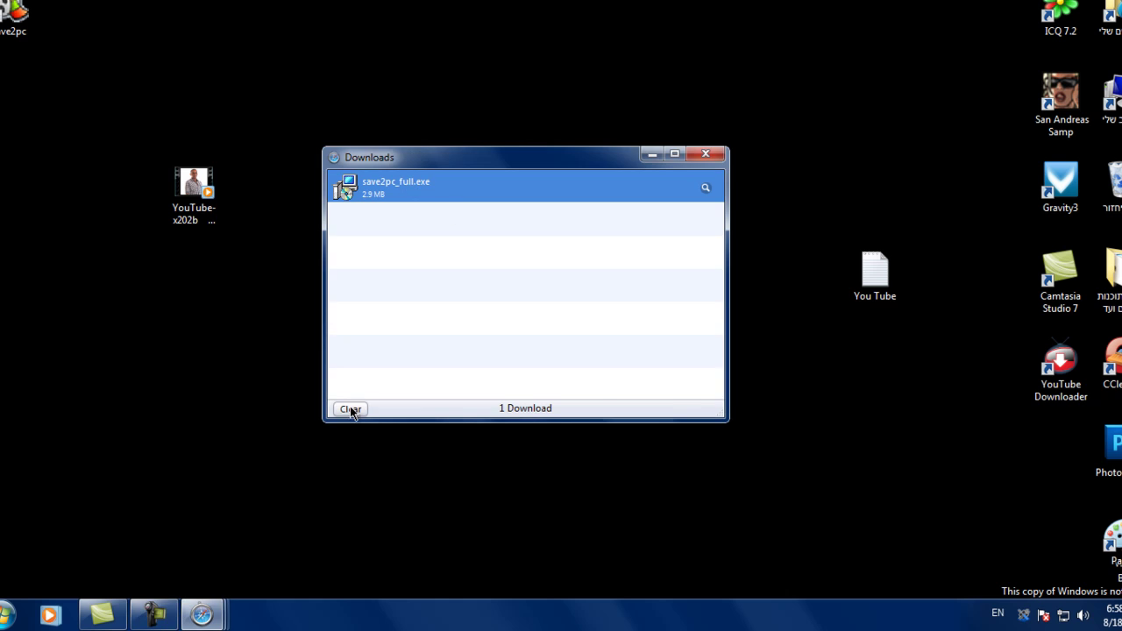
click(350, 408)
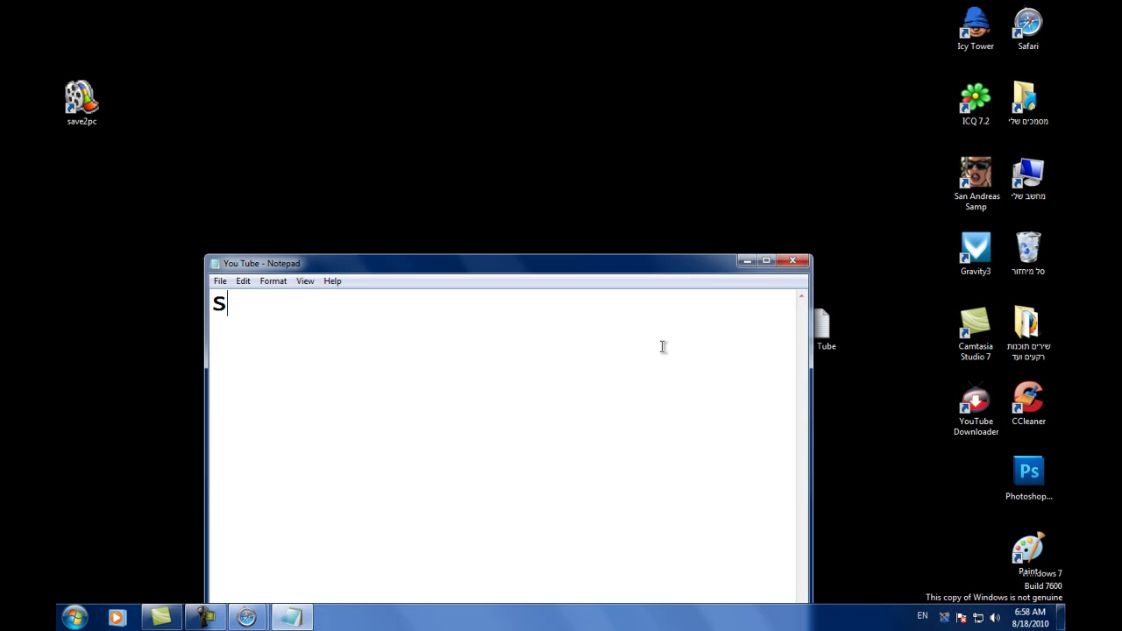
Step: Write the closing note "זהו סיימנו... מקווה שיעבוד לכם.. תהנו!" in Notepad and clear it
key(BackSpace)
key(alt+shift)
key(BackSpace)
text(זהו סיימנ)
text(ו... )
text(מקווה שיעב)
text(וד לכם)
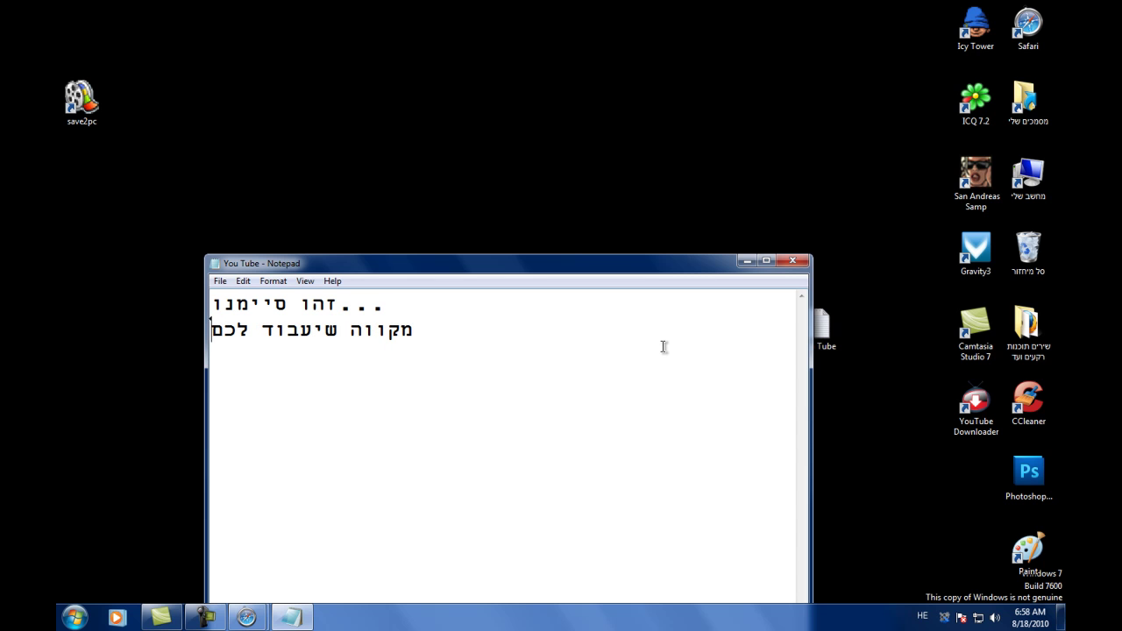
text(.. תהנו!)
key(ctrl+a)
key(Delete)
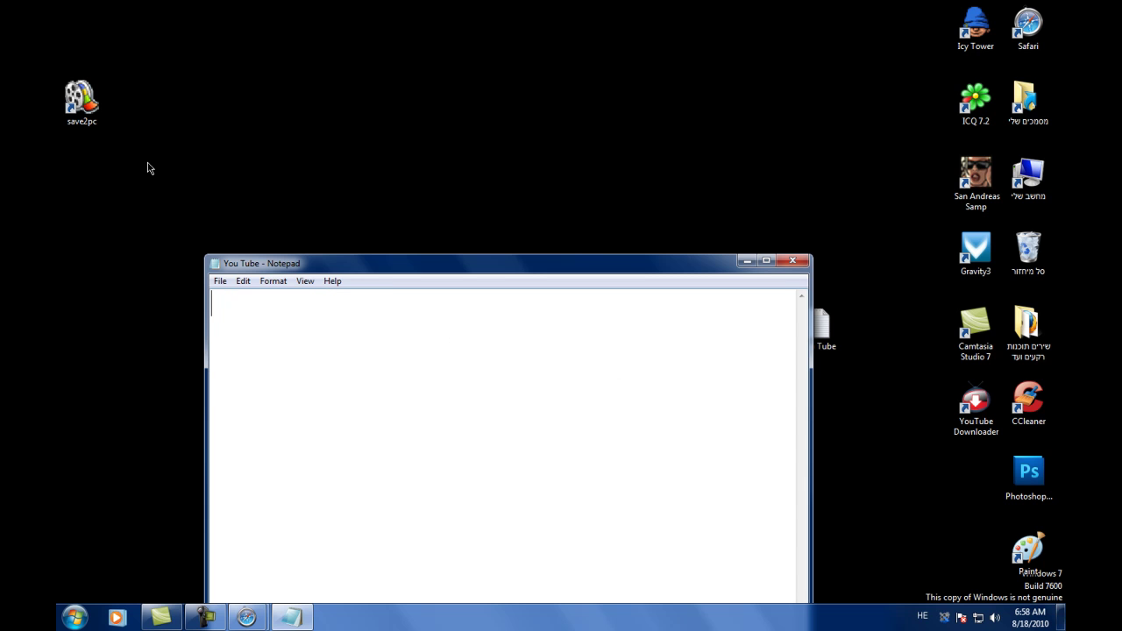
Step: Write a credit line with the author's username followed by "_ Fxp.co.il", and switch to the screen recorder
key(alt+shift)
text(s)
key(BackSpace)
text(izhake2004 _ Fxp.c)
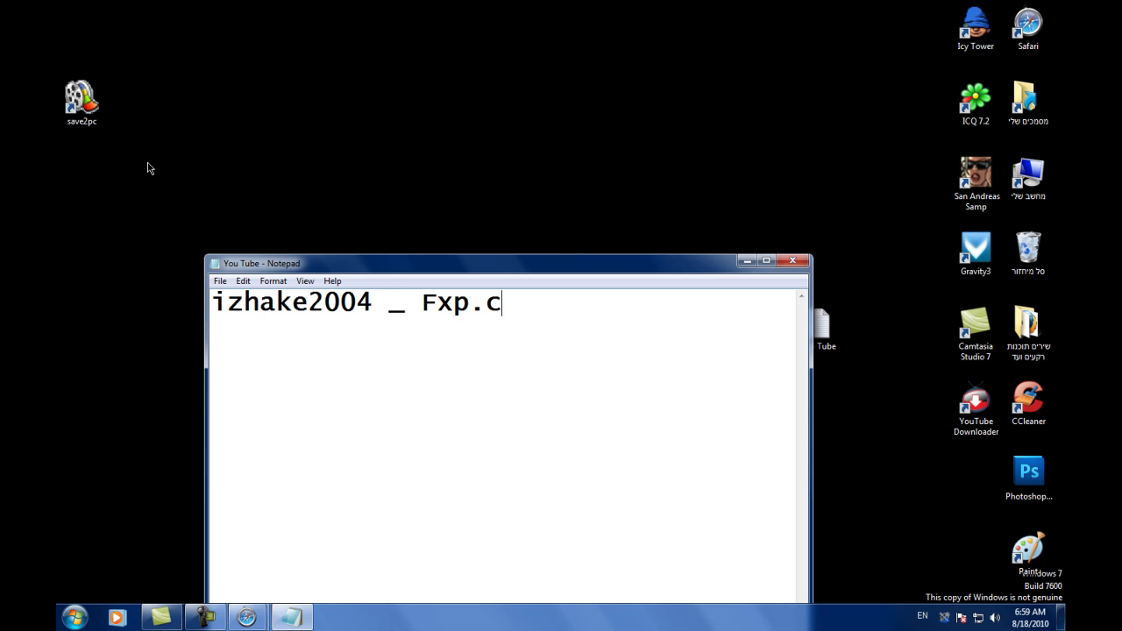
text(o.il)
click(206, 618)
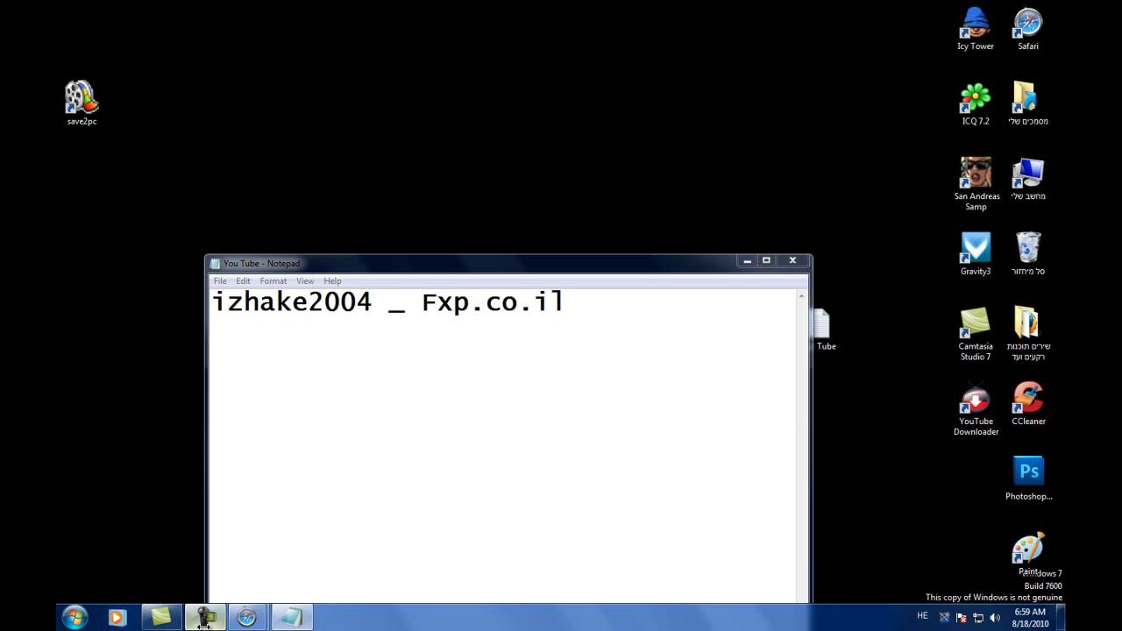